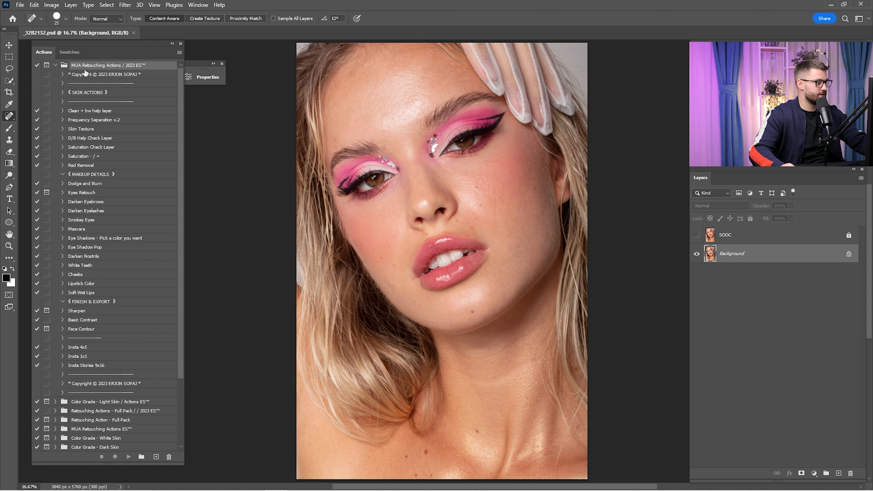
Step: Run the Clean + bw help layer action, then hide its Black & White Help Layer with the Spot Healing Brush active
left_click(92, 113)
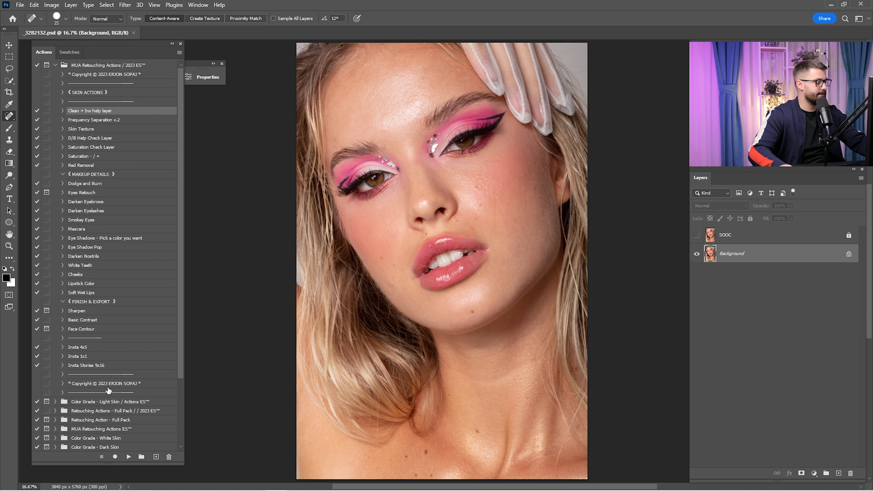
left_click(129, 456)
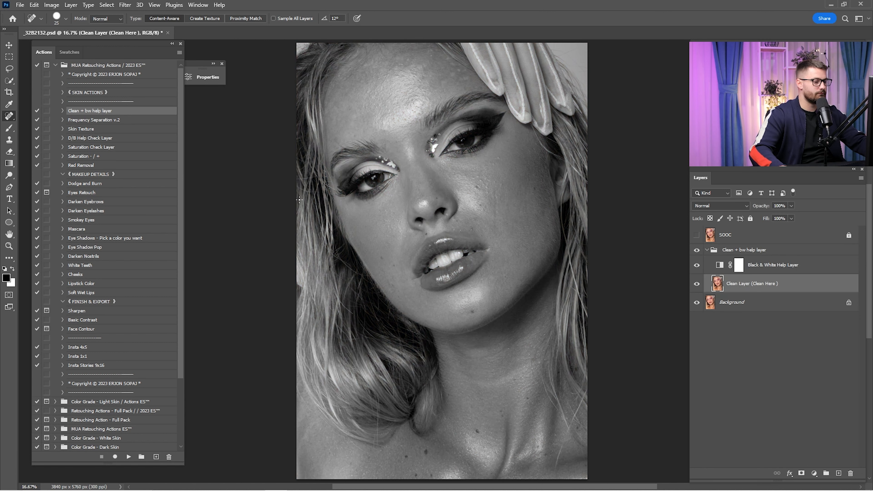
right_click(9, 116)
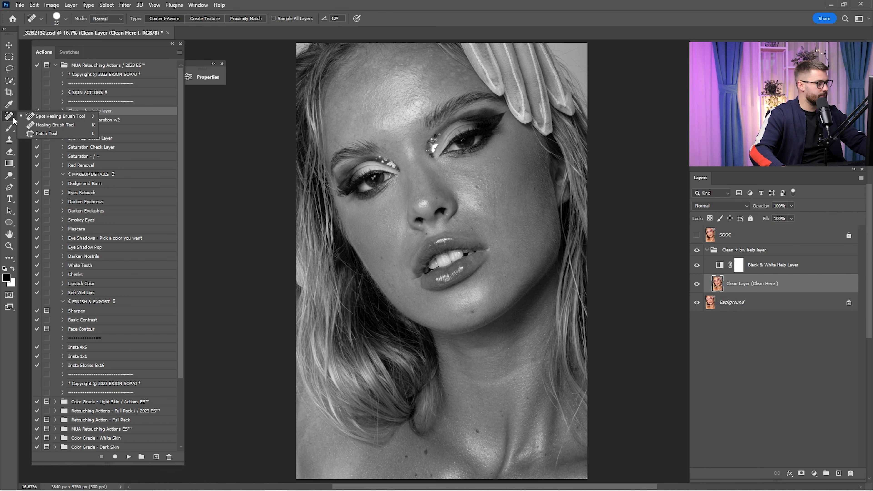
left_click(42, 118)
left_click(697, 265)
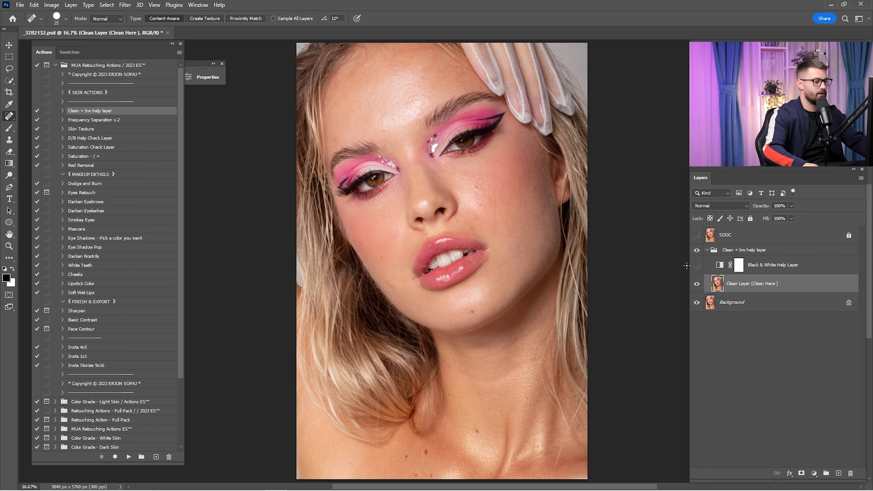
Step: Heal the dark spots between the nose and upper lip on the Clean Layer with the Spot Healing Brush
key("z")
left_click_drag(480, 242, 523, 272)
mouse_move(444, 213)
left_mouse_down()
mouse_move(497, 289)
mouse_move(522, 302)
left_mouse_up()
key("j")
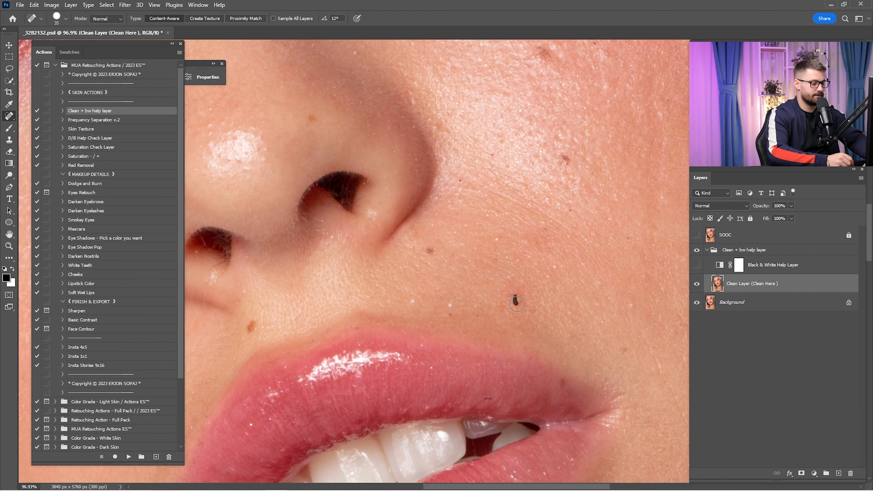
mouse_move(453, 304)
left_mouse_down()
mouse_move(476, 312)
mouse_move(485, 214)
left_mouse_up()
left_click(520, 308)
mouse_move(263, 269)
left_mouse_down()
mouse_move(489, 306)
mouse_move(515, 275)
left_mouse_up()
key("bracketleft")
left_click(510, 248)
Step: Heal the small specks on the outer cheek and the skin below the lashes using the Spot Healing Brush
left_click_drag(220, 395, 431, 338)
left_click_drag(431, 213, 477, 437)
left_click_drag(447, 172, 488, 440)
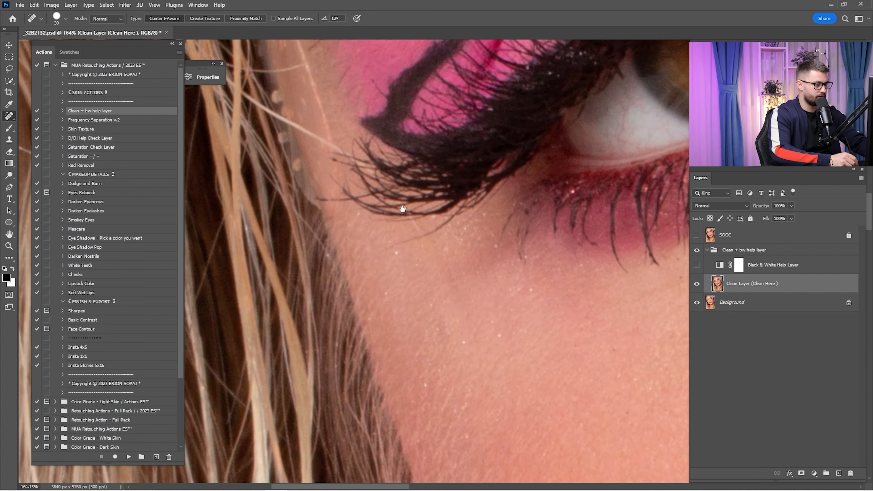
left_click_drag(402, 209, 543, 440)
key("bracketright")
left_click_drag(465, 311, 505, 303)
left_click(572, 244)
left_click_drag(553, 145, 486, 413)
left_click(485, 203)
Step: Remove the marks and blemishes across the forehead with the Spot Healing Brush at about 40 px
left_click_drag(618, 310, 494, 304)
left_click_drag(275, 206, 515, 396)
left_click_drag(350, 319, 371, 412)
left_click_drag(446, 172, 395, 395)
left_click_drag(566, 220, 576, 300)
left_click_drag(567, 344, 395, 241)
left_click_drag(420, 257, 432, 266)
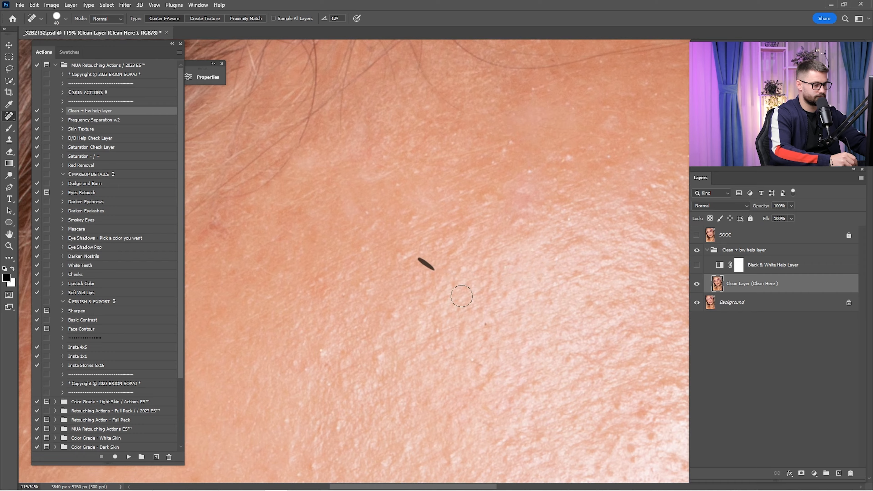
left_click_drag(462, 298, 447, 458)
key("bracketright")
left_click_drag(602, 214, 529, 221)
left_click_drag(529, 275, 491, 318)
left_click_drag(612, 303, 653, 302)
Step: Heal the red spots and dark specks on the cheek beneath the brown eye on the glove side
left_click_drag(584, 430, 430, 158)
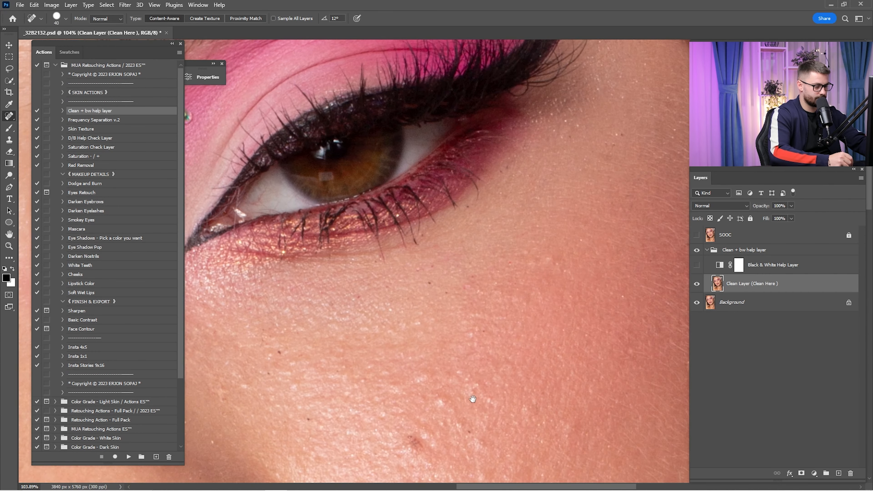
left_click_drag(469, 397, 670, 337)
left_click_drag(493, 366, 493, 358)
mouse_move(564, 447)
left_mouse_down()
mouse_move(547, 339)
mouse_move(520, 246)
left_mouse_up()
Step: Clean the remaining blemishes near the mouth corner and chin on the Clean Layer, using the Patch and healing tools
key("shift+j")
key("shift+j")
left_click_drag(604, 313, 578, 143)
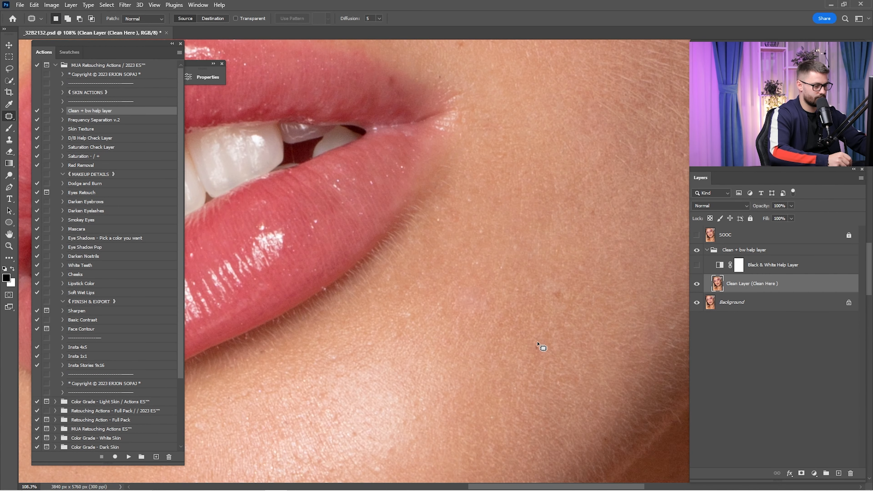
left_click_drag(541, 347, 605, 326)
key("shift+j")
left_click(544, 331, "alt")
left_click(538, 303)
left_click_drag(378, 396, 499, 155)
left_click_drag(376, 245, 399, 275)
left_click_drag(567, 172, 378, 344)
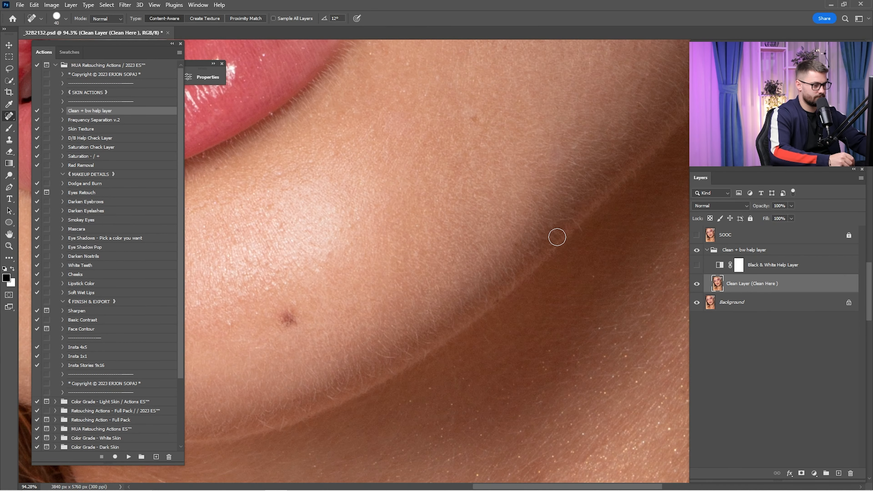
Step: Fit the image in view and toggle the Clean Layer's visibility to compare the skin before and after healing
key("ctrl+0")
key("alt+Tab")
key("alt+Tab")
left_click(697, 285)
left_click(696, 284)
left_click(696, 284)
left_click(696, 284)
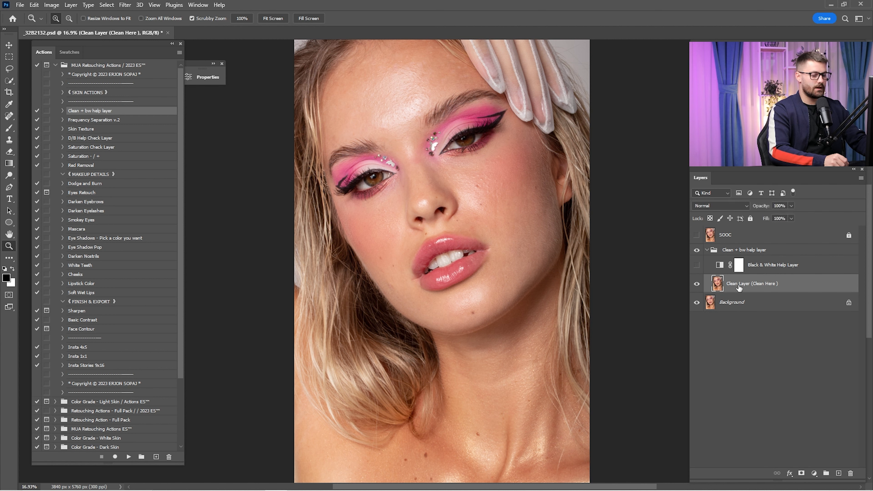
Step: Move the Black & White Help Layer out of the Clean + bw help layer group and place it above
double_click(757, 266)
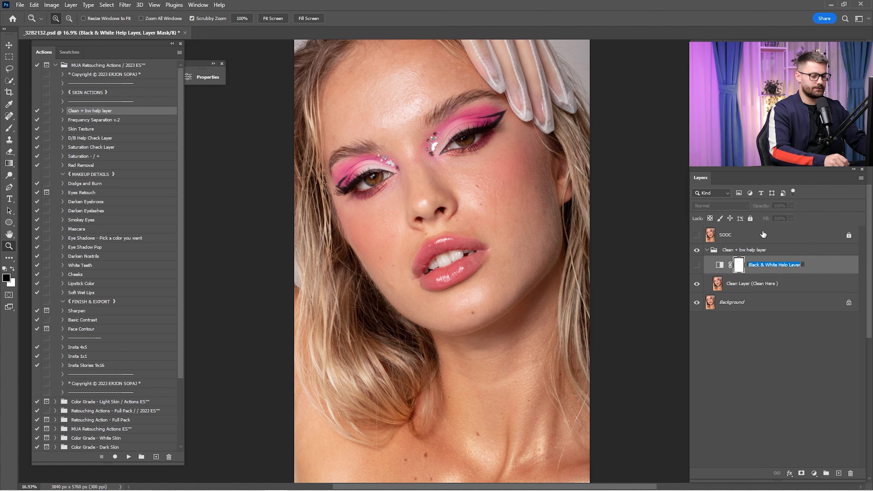
key("Return")
left_click_drag(763, 269, 758, 252)
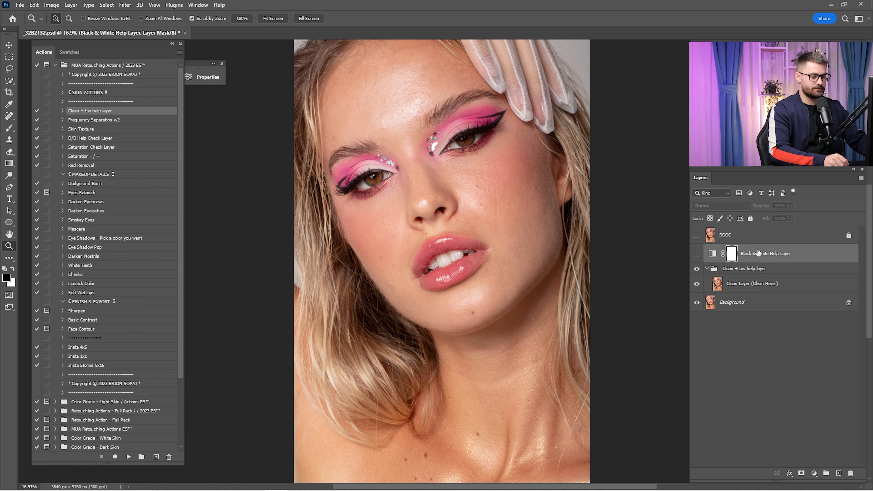
Step: Merge the Clean + bw help layer group with the Background layer
left_click(722, 269)
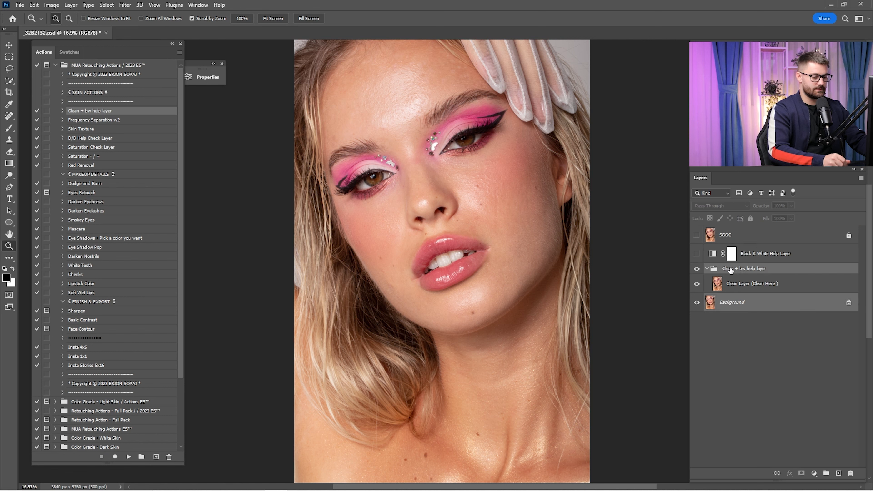
right_click(750, 283)
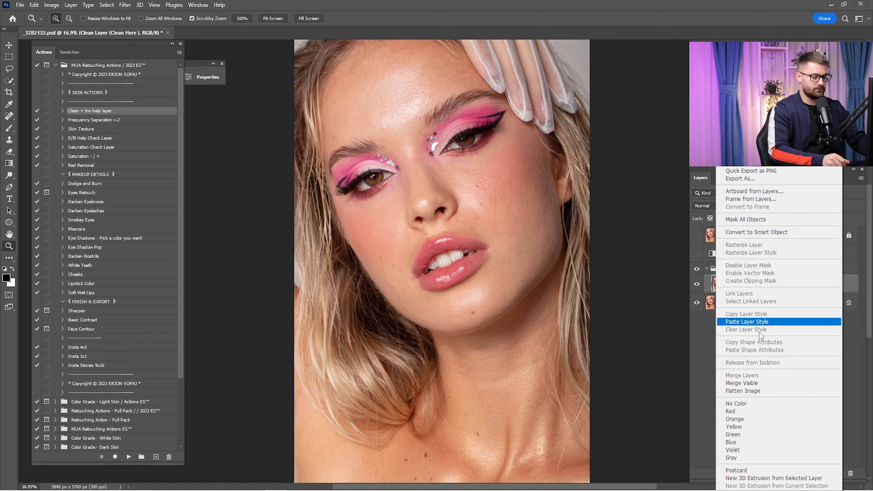
left_click(751, 391)
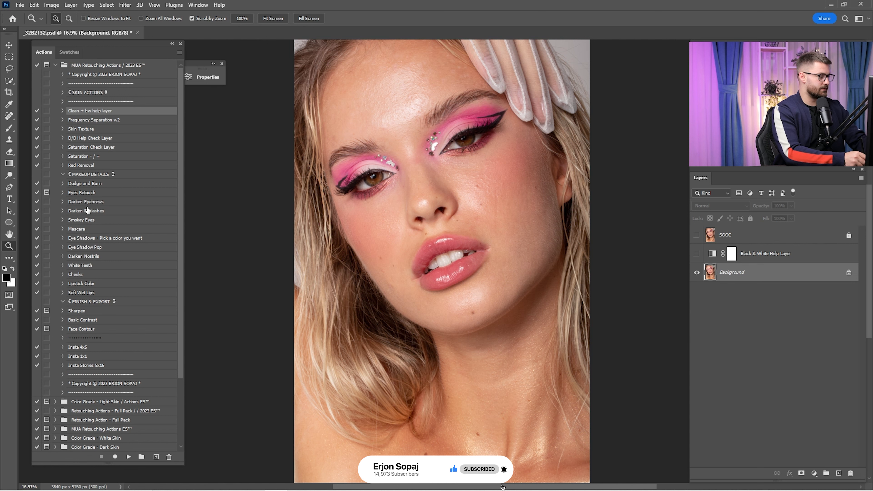
Step: Run the Dodge and Burn action and show the Black & White Help Layer
left_click(88, 184)
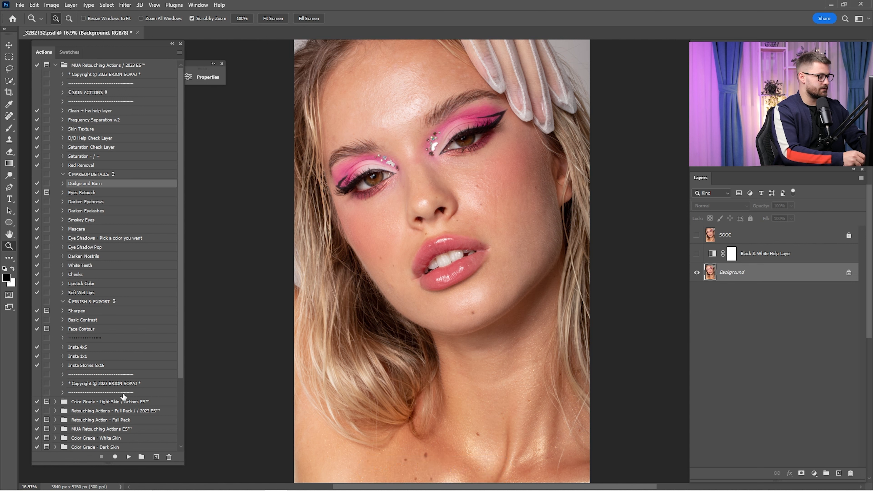
left_click(128, 457)
left_click(695, 253)
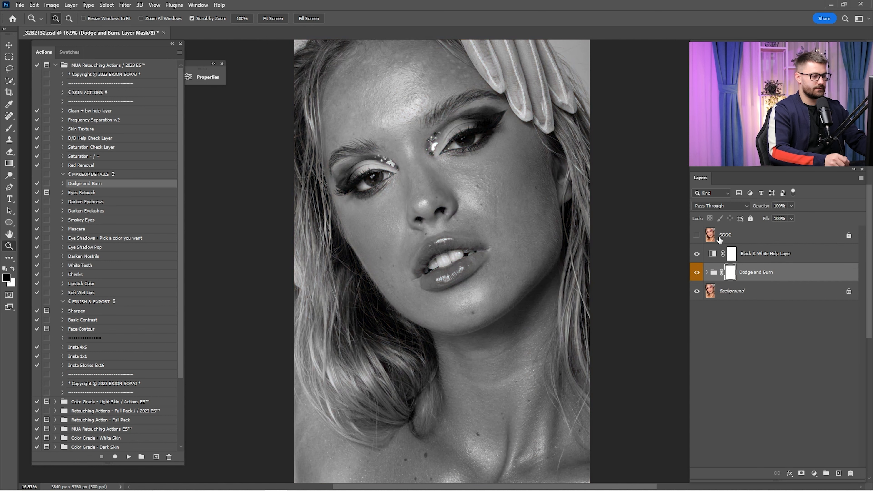
Step: Paint white on the Dodge layer's mask with a large soft brush at 10% opacity to brighten dark patches on the forehead and face
left_click(707, 272)
left_click(739, 292)
left_click_drag(504, 243, 566, 300)
key("b")
key("x")
left_click_drag(502, 218, 550, 267)
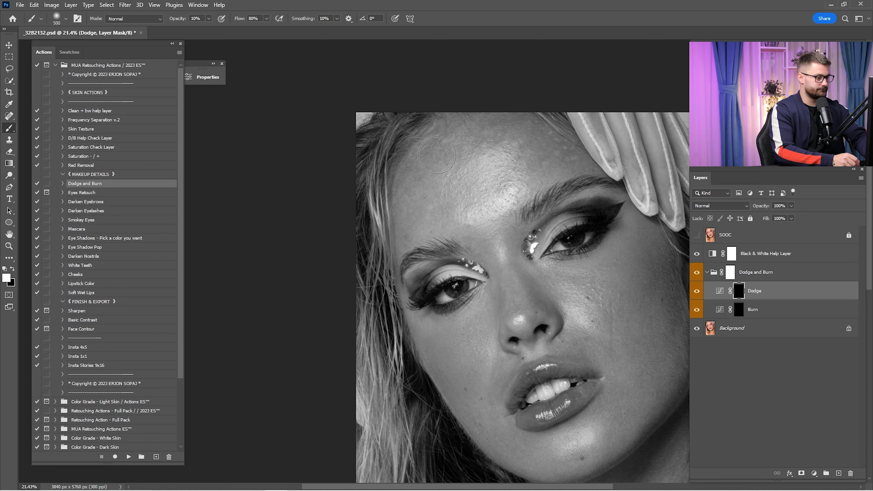
mouse_move(437, 155)
left_mouse_down()
mouse_move(510, 134)
mouse_move(493, 130)
left_mouse_up()
left_click_drag(550, 268, 512, 181)
key("bracketright")
key("bracketleft")
key("bracketleft")
mouse_move(480, 75)
left_mouse_down()
mouse_move(461, 160)
mouse_move(453, 76)
left_mouse_up()
left_click_drag(411, 313, 460, 313)
left_click_drag(585, 193, 350, 309)
Step: Brighten the uneven shadows around the mouth and chin on the Dodge mask with a 150 px brush
key("bracketleft")
key("bracketleft")
key("bracketleft")
key("bracketleft")
key("bracketleft")
key("bracketleft")
left_click_drag(351, 440, 482, 141)
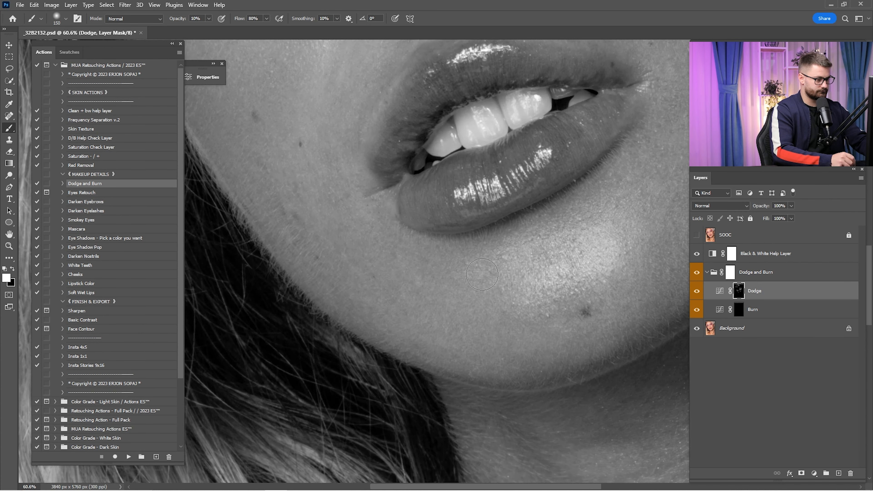
mouse_move(541, 150)
left_mouse_down()
mouse_move(683, 294)
mouse_move(556, 389)
left_mouse_up()
Step: Refine the Dodge mask with a brush enlarged to 300 px, switching the Black & White Help Layer off and on to check the color
left_click(697, 254)
left_click_drag(515, 241, 474, 240)
left_click_drag(535, 227, 577, 195)
key("bracketright")
key("bracketright")
key("bracketright")
key("bracketright")
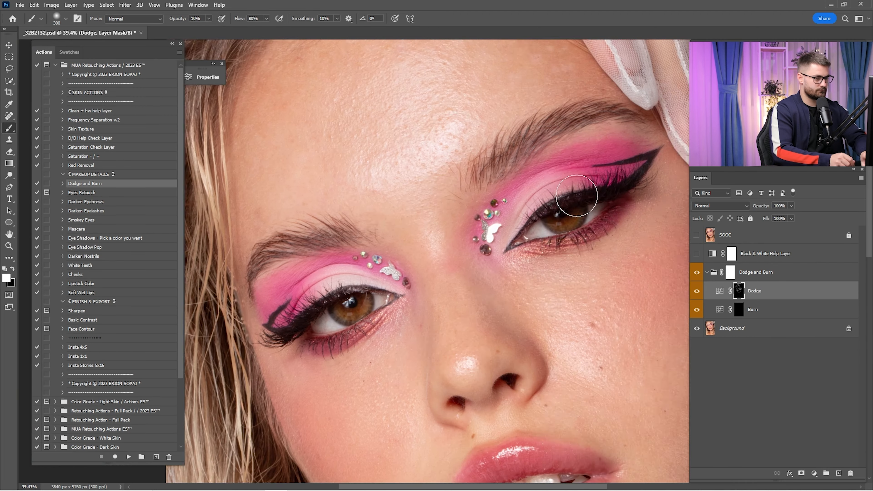
left_click(696, 253)
left_click_drag(515, 206, 508, 330)
Step: Paint on the Burn layer's mask with small white brushes, 60 px down to 30 px, to darken bright spots on the forehead
left_click(738, 309)
left_click_drag(508, 241, 550, 240)
key("bracketleft")
key("bracketleft")
key("bracketleft")
key("bracketleft")
key("bracketleft")
key("bracketleft")
key("bracketleft")
key("bracketleft")
key("bracketleft")
key("bracketleft")
left_click(579, 174)
left_click_drag(460, 447, 628, 478)
left_click_drag(609, 183, 521, 200)
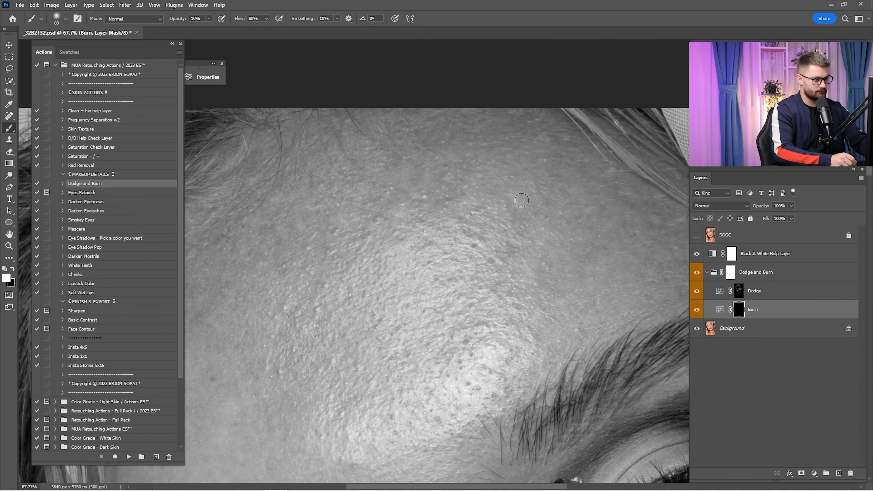
left_click_drag(629, 172, 523, 143)
key("bracketleft")
key("bracketleft")
key("bracketleft")
left_click_drag(412, 206, 626, 245)
Step: Hide the Black & White Help Layer and toggle the Dodge and Burn group to compare before and after in the full view
key("ctrl+0")
left_click(696, 254)
left_click(696, 274)
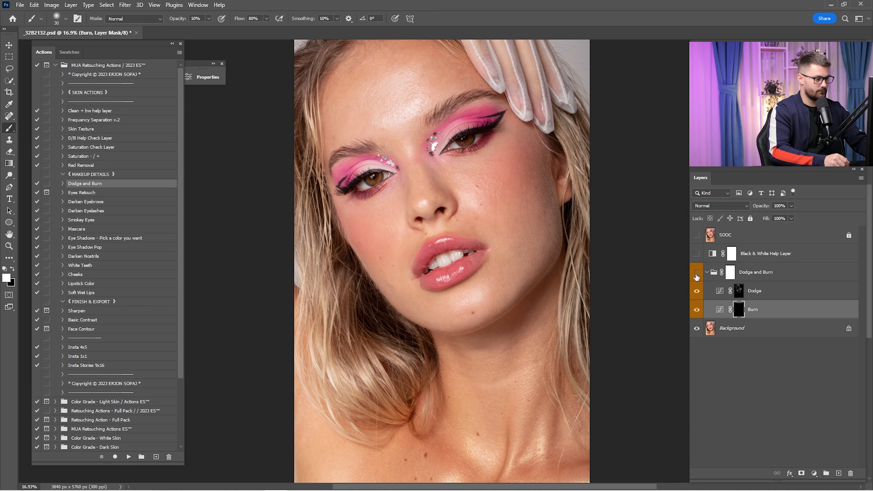
left_click(696, 273)
left_click(697, 274)
left_click(696, 273)
left_click(697, 274)
left_click(697, 275)
left_click(697, 275)
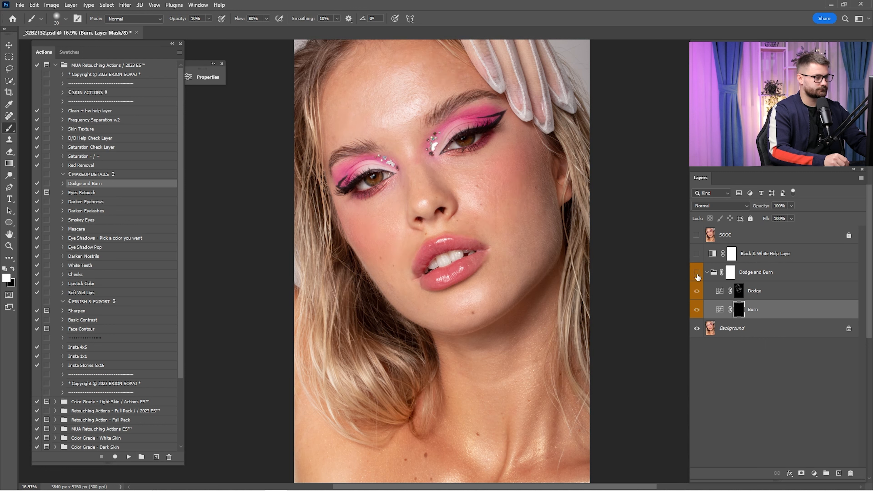
left_click(698, 275)
Step: Lower the Burn layer's opacity to 85% and compare the image with the Dodge and Burn group off and on
left_click(753, 295)
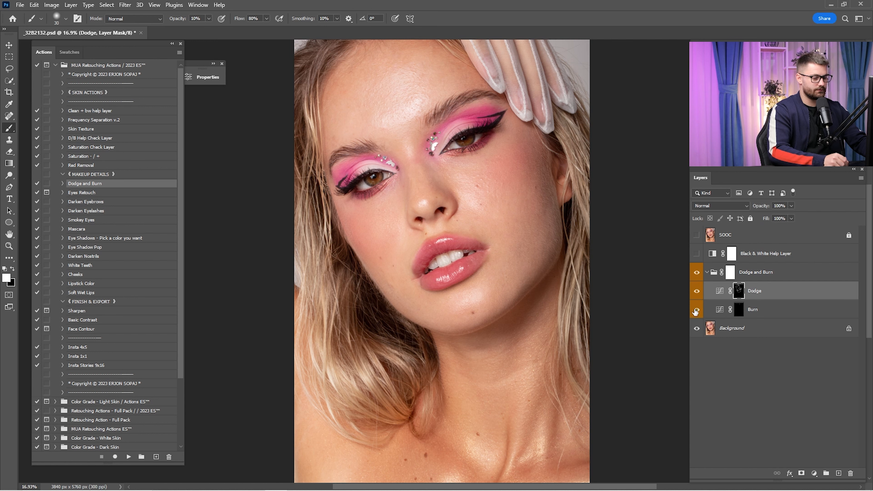
left_click(752, 311)
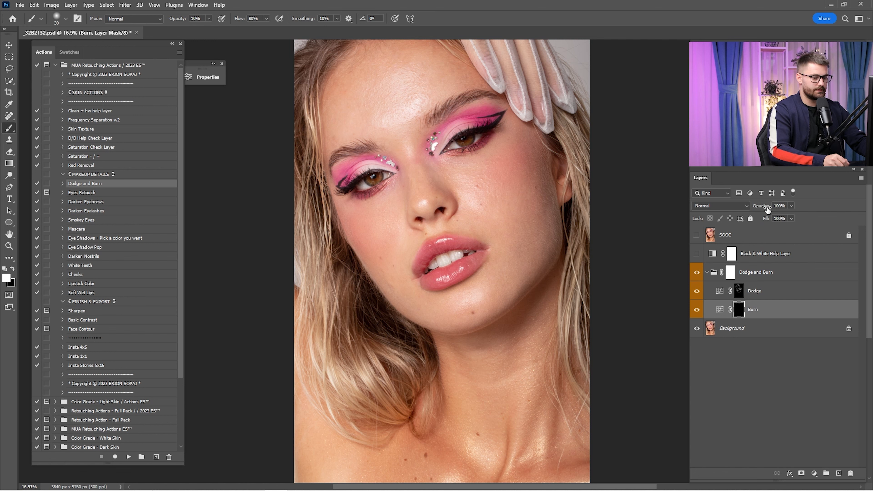
left_click(696, 274)
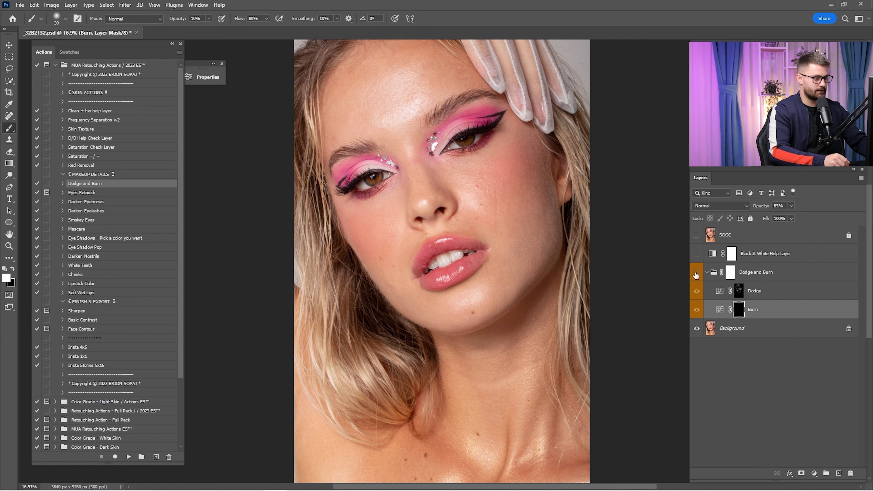
left_click(697, 275)
left_click(696, 274)
left_click(696, 275)
Step: Merge the Dodge and Burn group with the Background layer
left_click(755, 278)
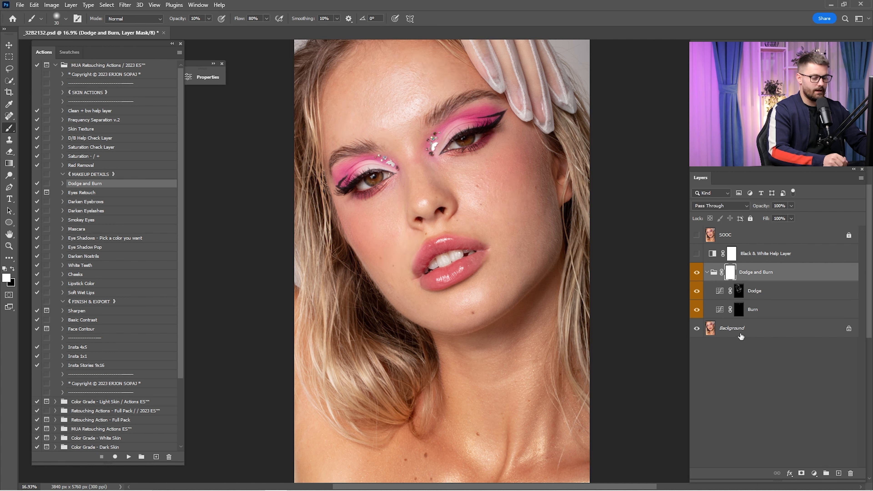
left_click(746, 329, "ctrl")
right_click(759, 265)
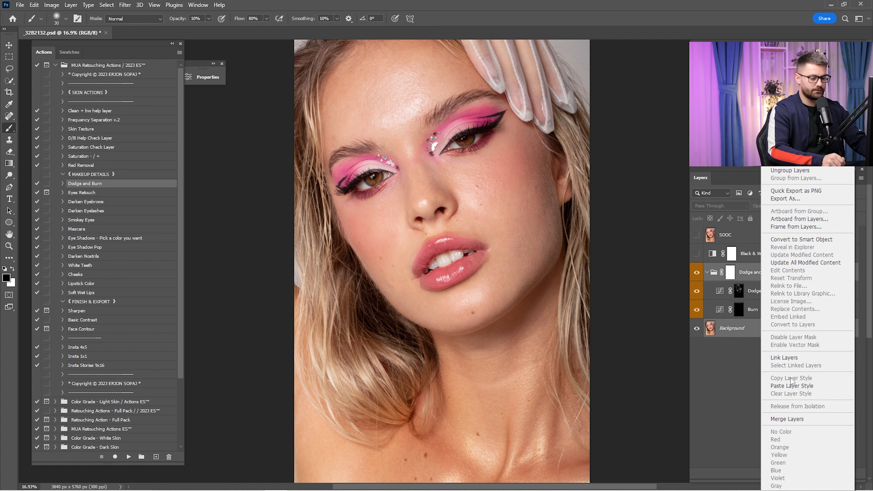
left_click(788, 418)
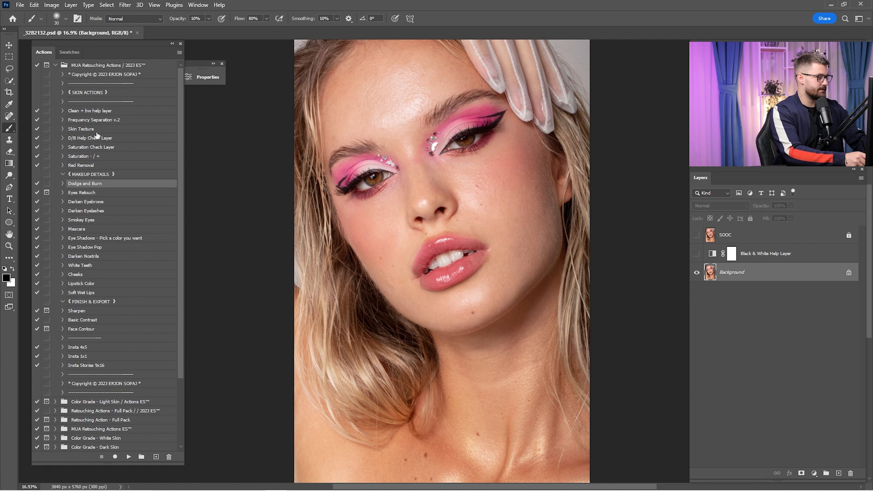
Step: Run the Frequency Separation v.2 action and select the Color / Low Frequency copy layer
left_click(101, 121)
left_click(128, 458)
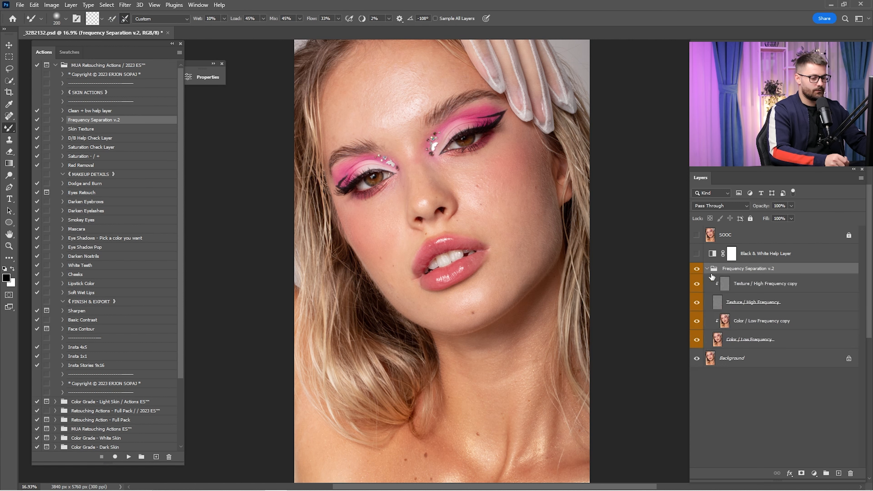
left_click(733, 322)
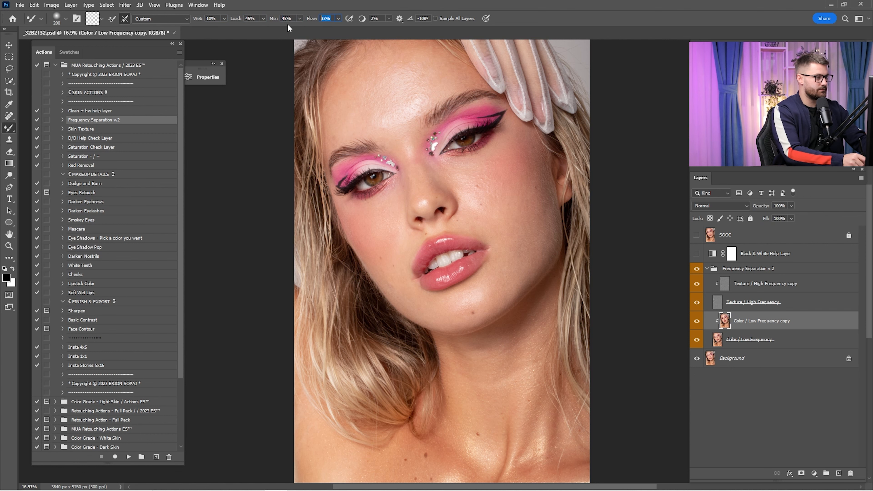
Step: Hide the Texture / High Frequency layer, enlarge the Mixer Brush to 500 px, and show the Black & White Help Layer
left_click(696, 303)
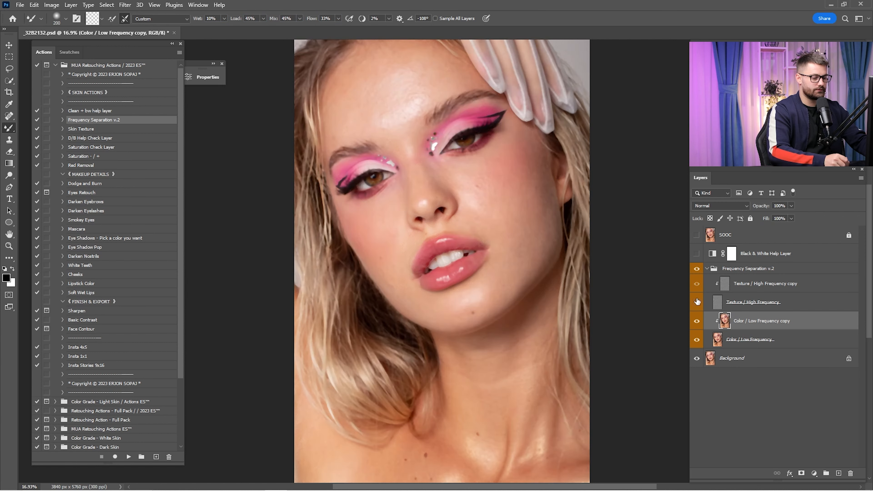
scroll(481, 244, "up", 5)
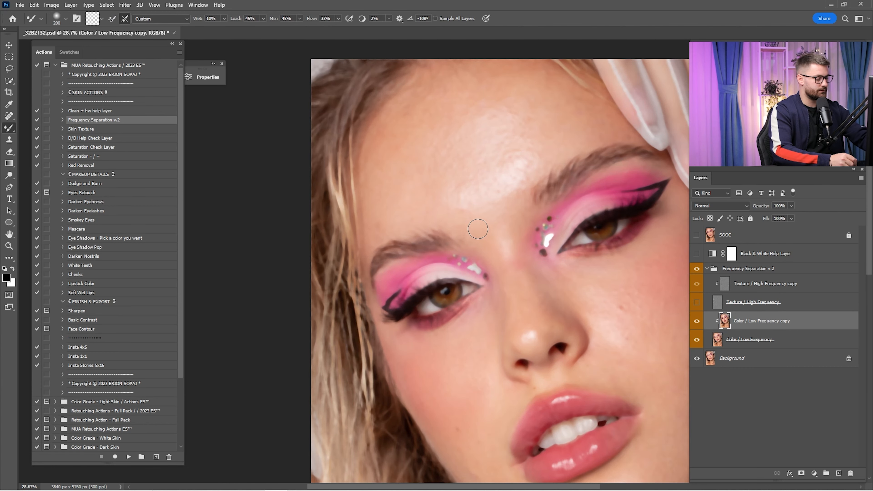
mouse_move(460, 197)
left_mouse_down()
mouse_move(481, 250)
mouse_move(472, 253)
mouse_move(441, 224)
left_mouse_up()
key("]")
key("]")
key("]")
key("]")
key("ctrl+z")
left_click(696, 254)
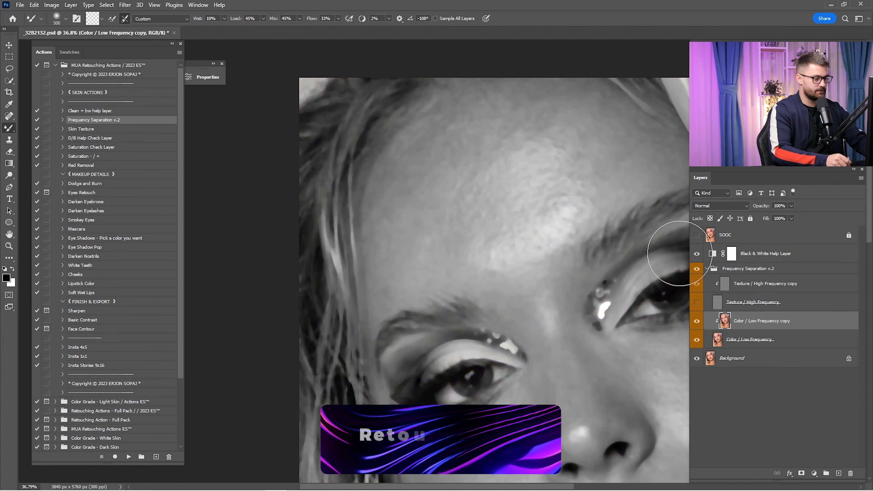
Step: Hide the Black & White Help Layer and blend the uneven tones across the forehead with the Mixer Brush
left_click(696, 254)
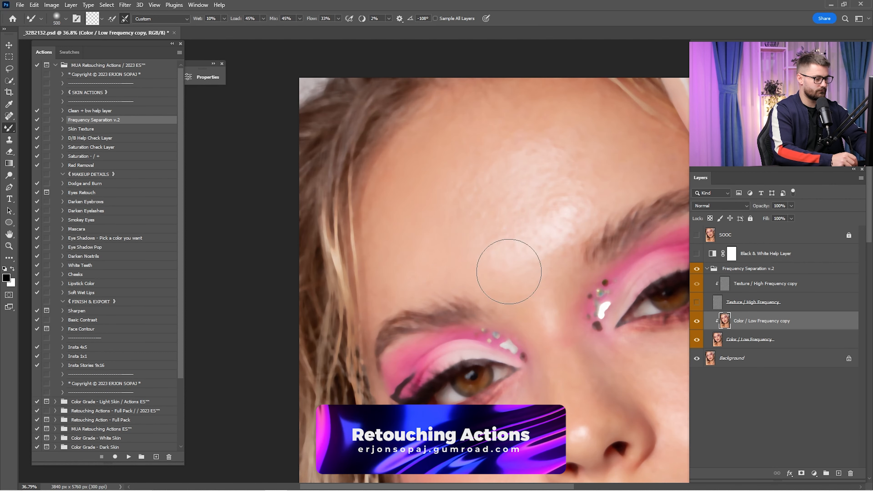
left_click_drag(471, 253, 368, 147)
left_click_drag(479, 287, 400, 250)
left_click_drag(354, 350, 304, 238)
left_click_drag(546, 77, 775, 323)
left_click_drag(670, 302, 531, 185)
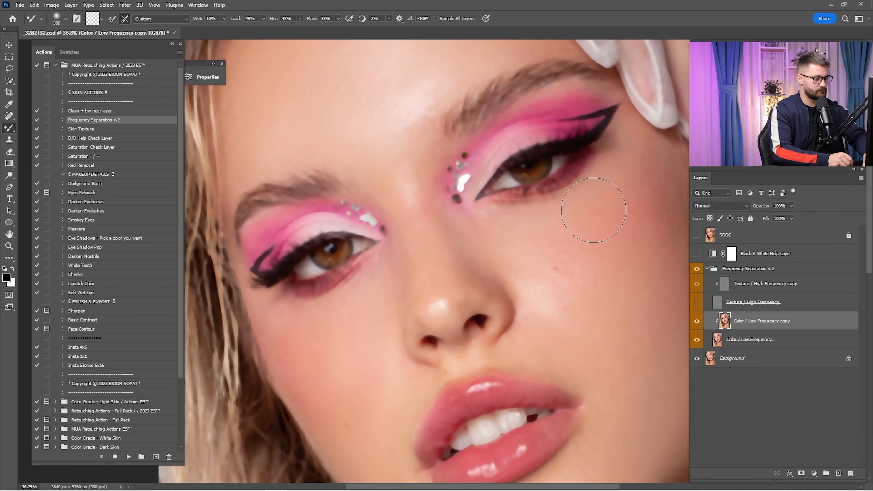
Step: Enlarge the Mixer Brush to 600 px, smooth the remaining facial tones, and make the Texture / High Frequency layer visible again
left_click_drag(402, 467, 419, 269)
left_click_drag(650, 393, 554, 218)
key("]")
mouse_move(478, 122)
left_mouse_down()
mouse_move(550, 306)
mouse_move(496, 374)
left_mouse_up()
scroll(496, 374, "down", 3)
left_click(696, 254)
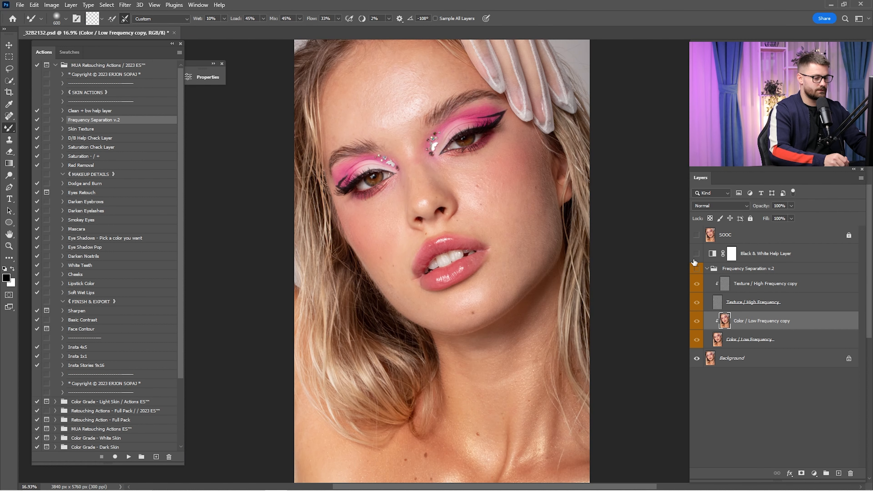
Step: Compare the portrait with the Frequency Separation v.2 group off and on
left_click(698, 270)
left_click(698, 270)
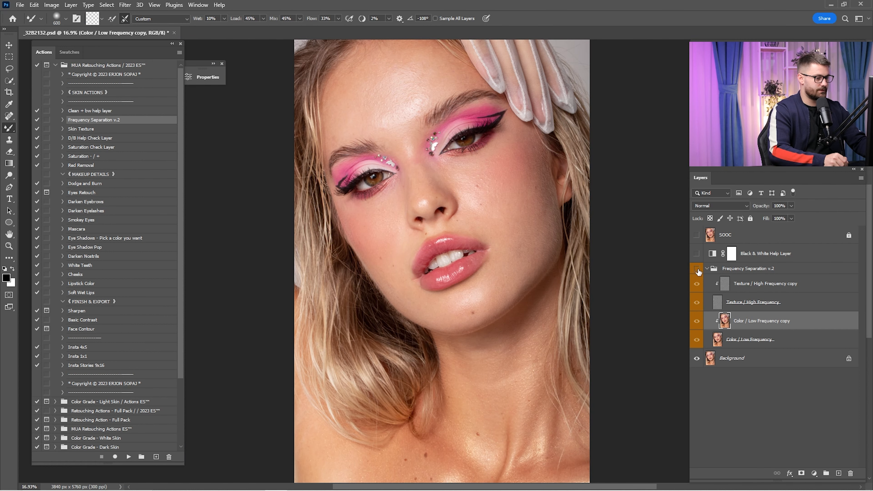
left_click(698, 270)
left_click(698, 271)
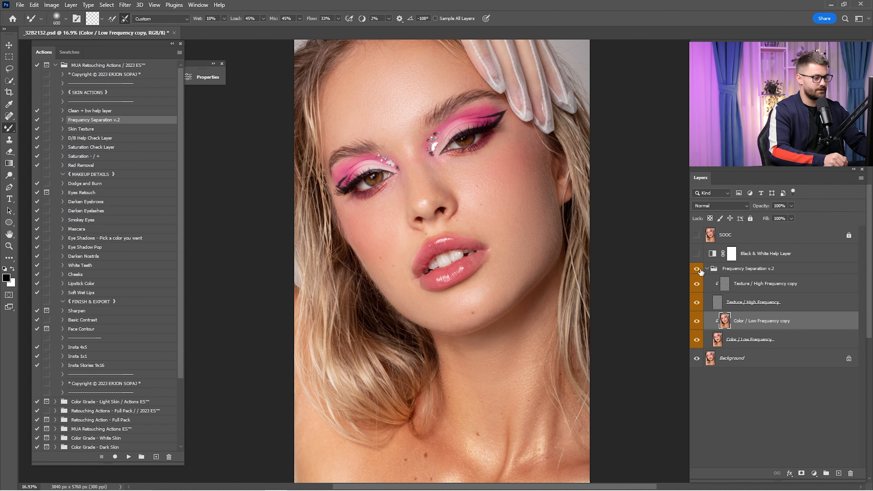
left_click(698, 271)
left_click(698, 270)
Step: Select the Texture / High Frequency copy layer and set up a 30 px Clone Stamp for the skin beside the nose
left_click(731, 286)
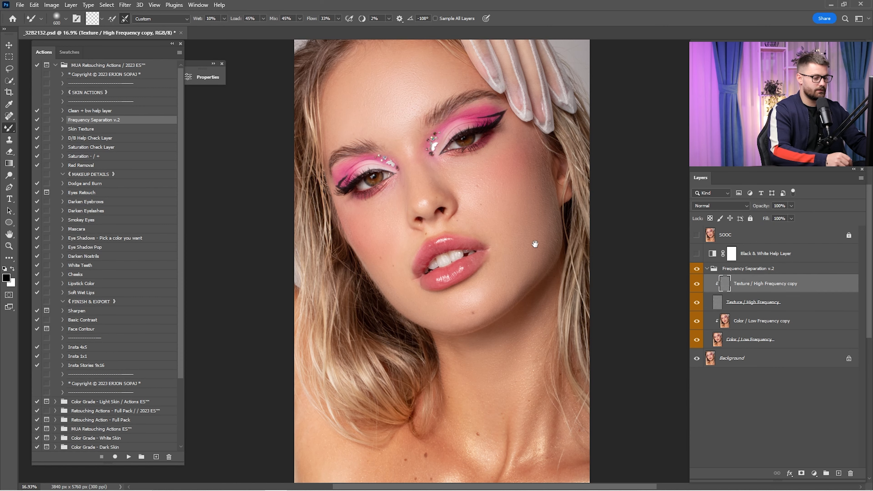
scroll(550, 278, "up", 4)
left_click_drag(564, 283, 588, 285)
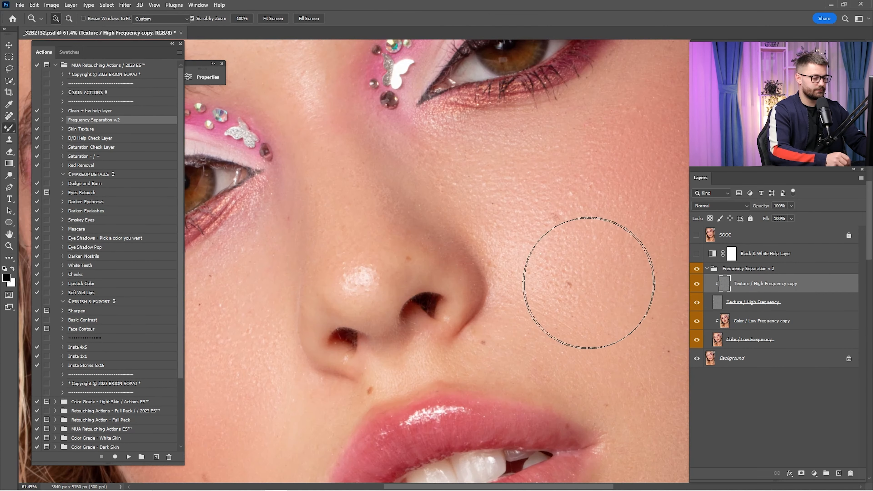
left_click_drag(493, 243, 575, 293)
left_click_drag(399, 212, 390, 234)
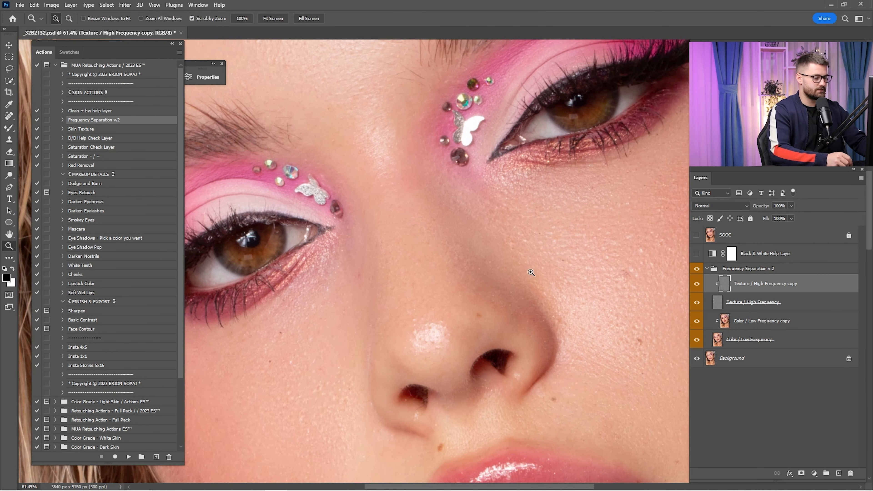
scroll(350, 218, "up", 2)
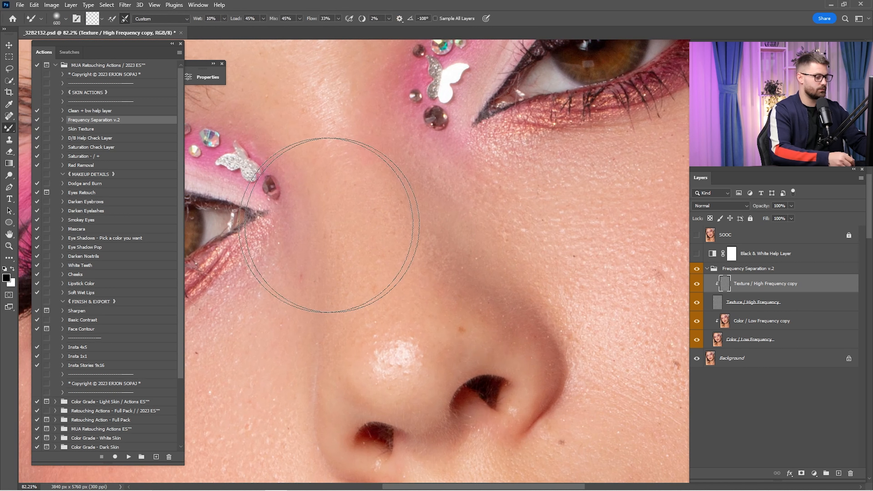
left_click(10, 140)
mouse_move(459, 260)
left_mouse_down()
mouse_move(516, 274)
mouse_move(491, 274)
left_mouse_up()
key("bracketright")
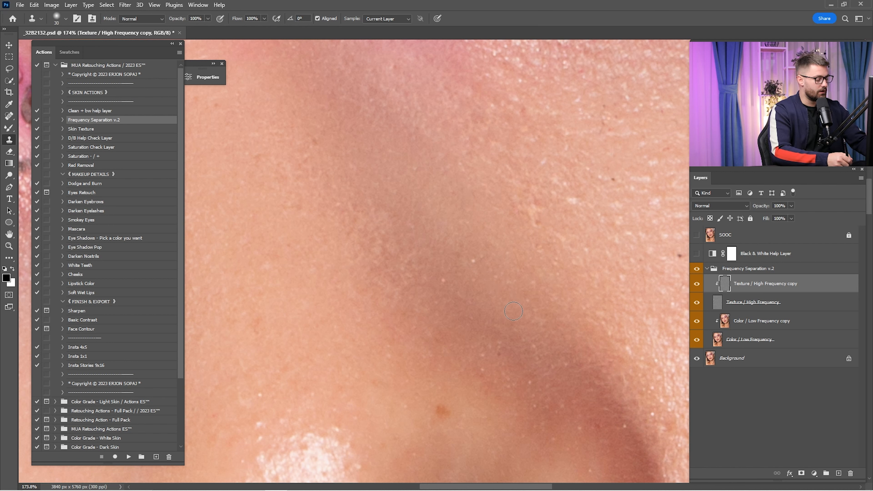
Step: Clone nearby matching skin texture over small spots along the side of the nose
left_click(458, 300, "alt")
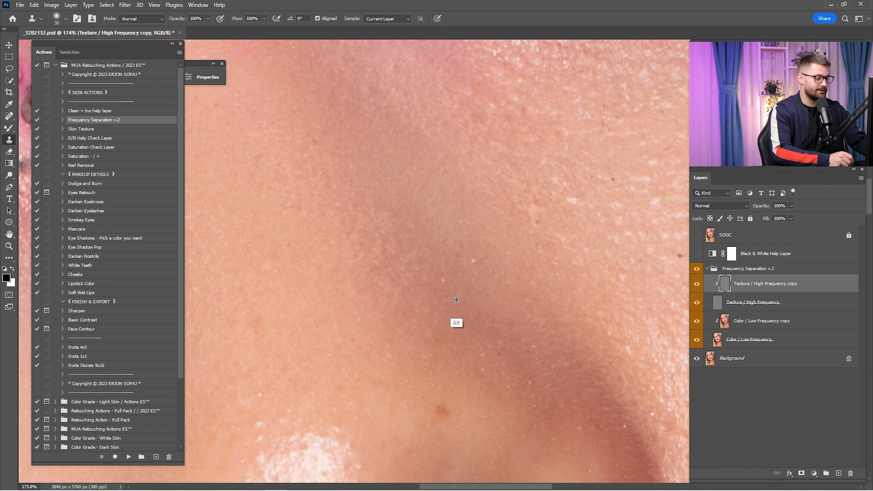
left_click_drag(443, 284, 444, 288)
left_click_drag(549, 243, 507, 296)
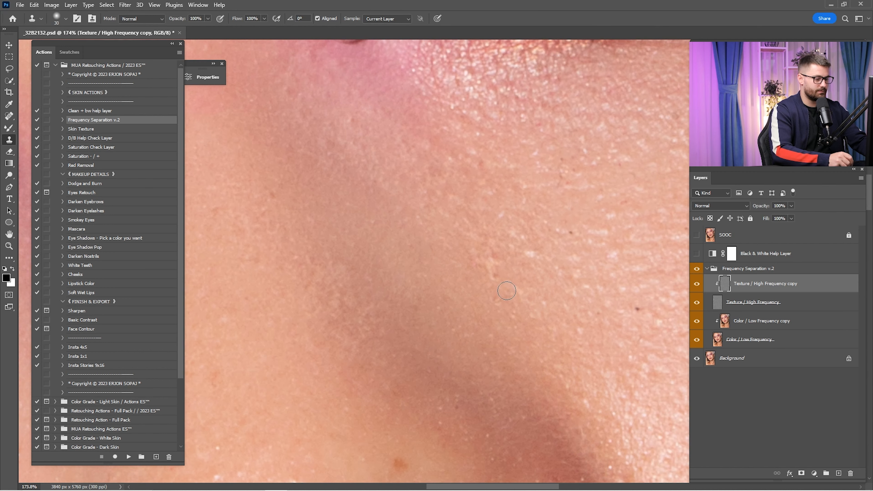
left_click_drag(487, 218, 472, 203)
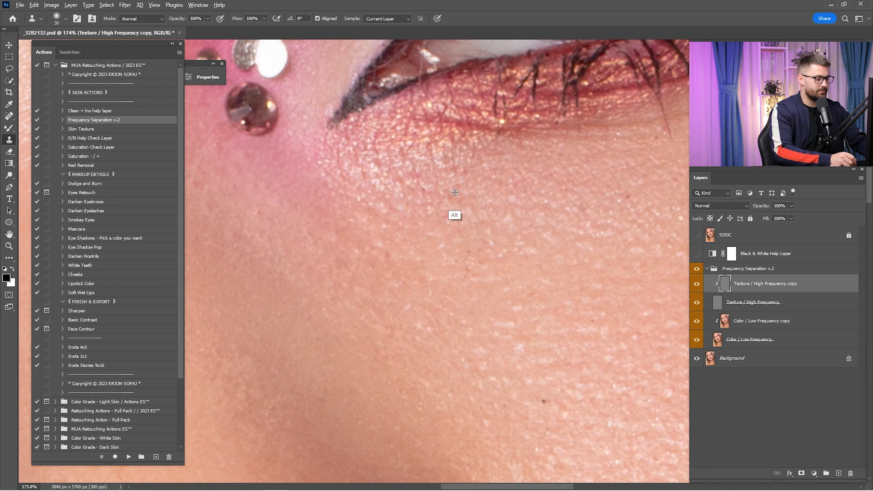
Step: Try cloning the coarse skin texture from under the eye onto the side of the nose
left_click_drag(448, 269, 546, 212)
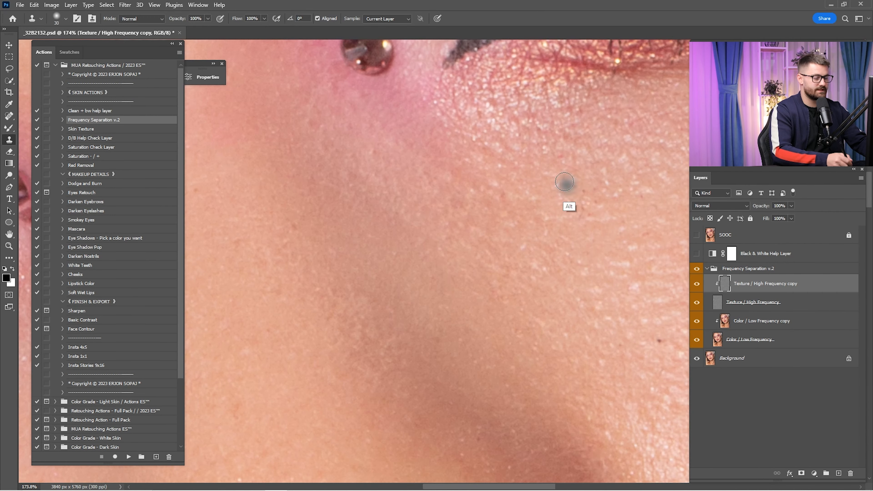
left_click(573, 131, "alt")
left_click_drag(417, 284, 429, 308)
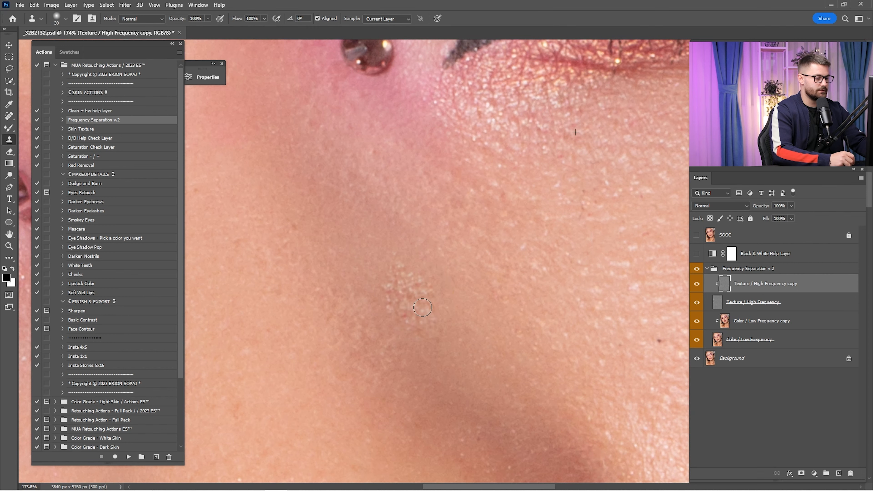
scroll(423, 307, "down", 5)
scroll(513, 300, "up", 5)
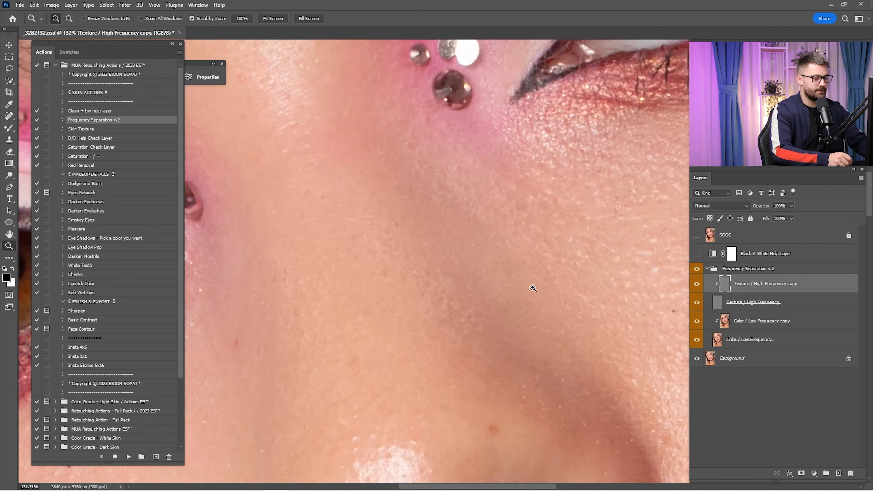
Step: Clone clean skin texture over the small marks on the bridge of the nose
mouse_move(467, 286)
left_mouse_down()
mouse_move(444, 291)
mouse_move(480, 334)
left_mouse_up()
left_click_drag(411, 260, 513, 294)
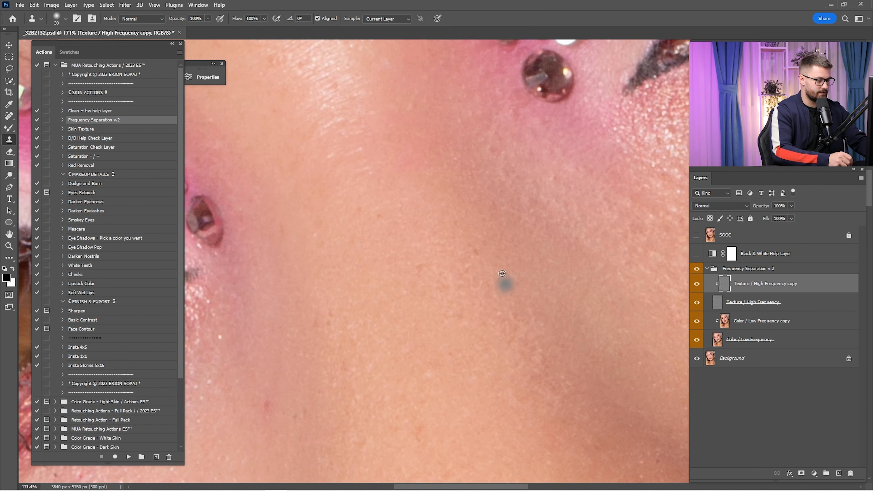
left_click_drag(455, 351, 482, 254)
left_click(470, 287, "alt")
mouse_move(433, 292)
left_mouse_down()
mouse_move(529, 191)
mouse_move(516, 238)
left_mouse_up()
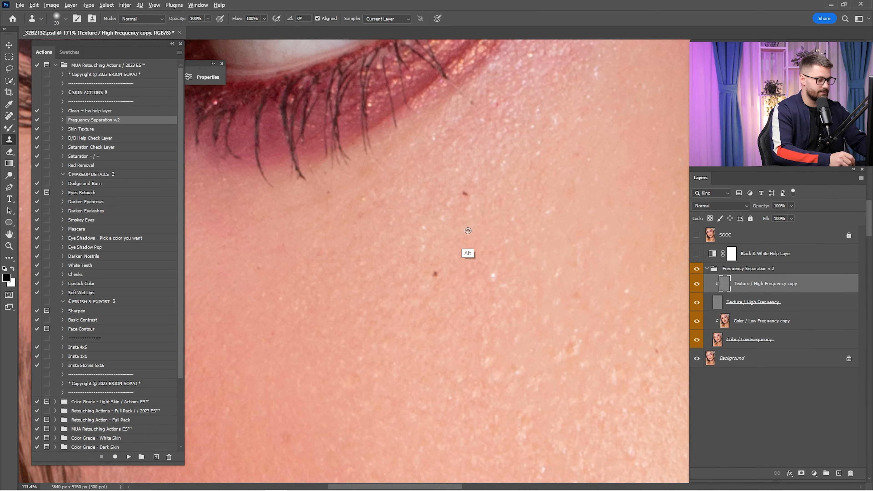
Step: Clone out the small dark spots on the cheek below the lower lashes using adjacent skin texture
left_click(468, 231, "alt")
left_click(465, 192)
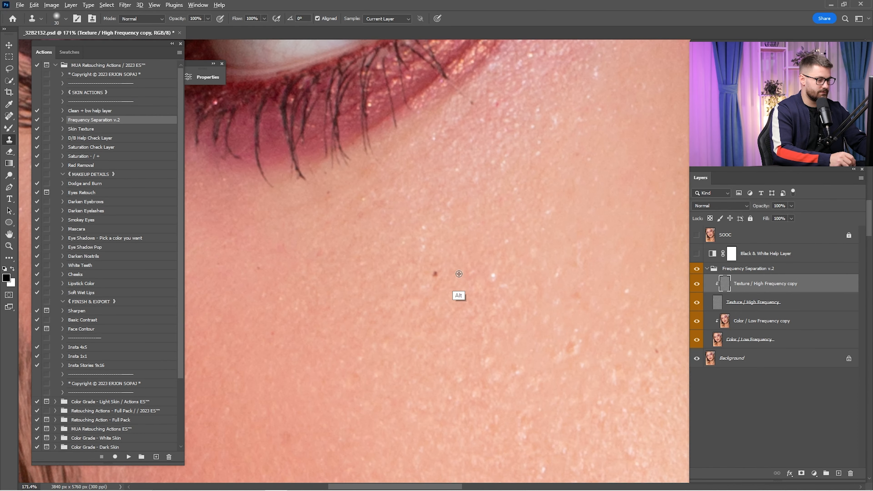
left_click(458, 273, "alt")
left_click(435, 274)
mouse_move(450, 285)
left_mouse_down()
mouse_move(543, 324)
mouse_move(448, 228)
left_mouse_up()
left_click(482, 235, "alt")
left_click(477, 212)
Step: Clean the remaining small blemishes around the face and cheek with the Clone Stamp, sampling texture beside each one
mouse_move(534, 275)
left_mouse_down()
mouse_move(517, 269)
mouse_move(562, 291)
mouse_move(503, 261)
mouse_move(519, 270)
left_mouse_up()
left_click_drag(583, 301, 438, 148)
left_click_drag(420, 315, 450, 344)
left_click_drag(673, 220, 551, 228)
left_click_drag(578, 130, 543, 211)
mouse_move(441, 139)
left_mouse_down()
mouse_move(505, 141)
mouse_move(515, 229)
left_mouse_up()
left_click(456, 251, "alt")
left_click(440, 248)
left_click_drag(584, 85, 518, 215)
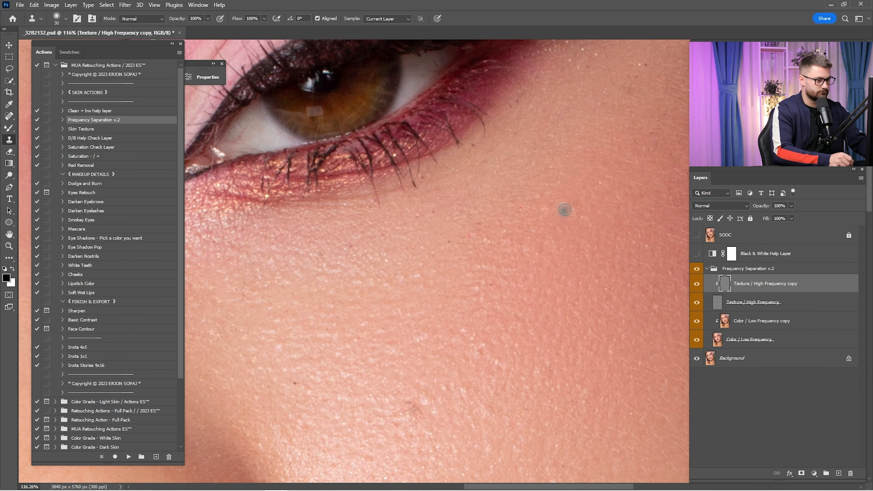
Step: Clone out small texture blemishes on the forehead above the eyebrow beside the gloved fingers
key("ctrl+0")
left_click_drag(447, 137, 453, 234)
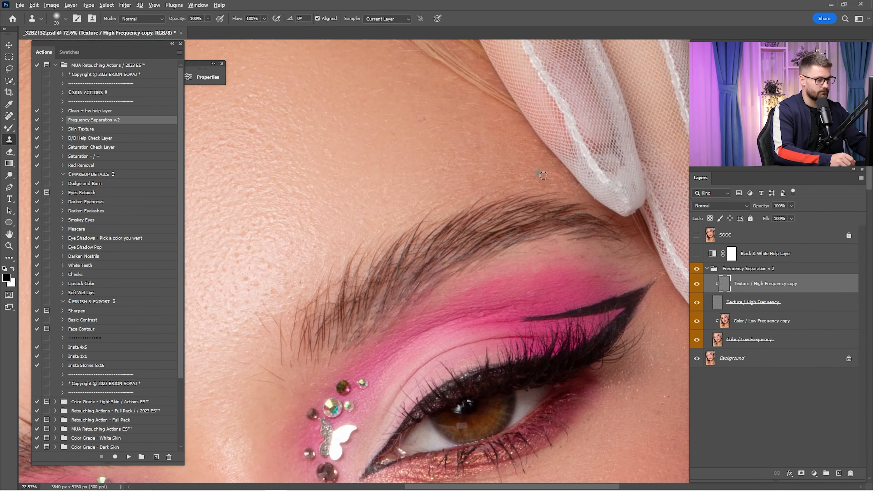
left_click_drag(443, 201, 500, 189)
left_click_drag(399, 210, 477, 224)
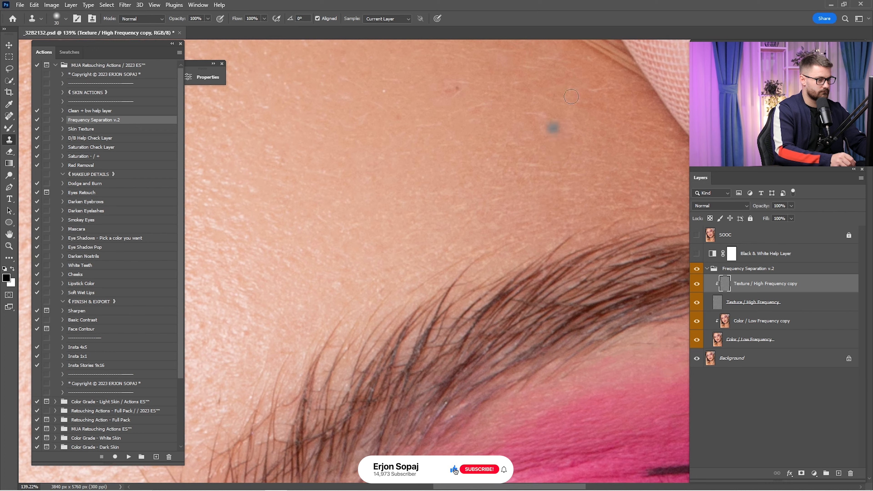
Step: Fit the portrait in view and check the Frequency Separation v.2 group's effect by hiding and showing the group
key("ctrl+0")
left_click(720, 268)
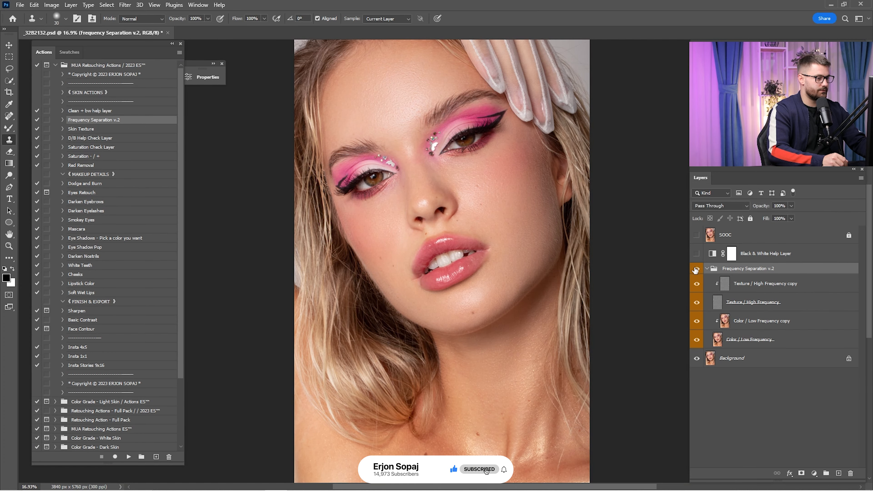
left_click(694, 269)
left_click(693, 269)
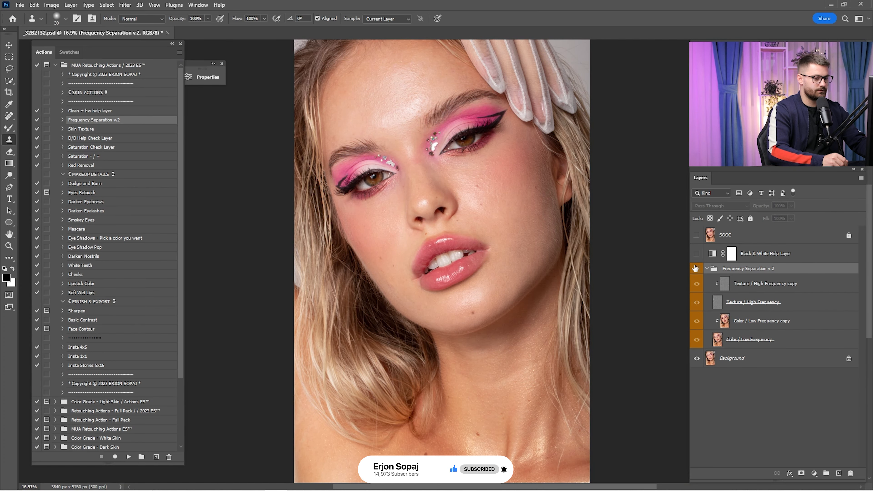
left_click(695, 269)
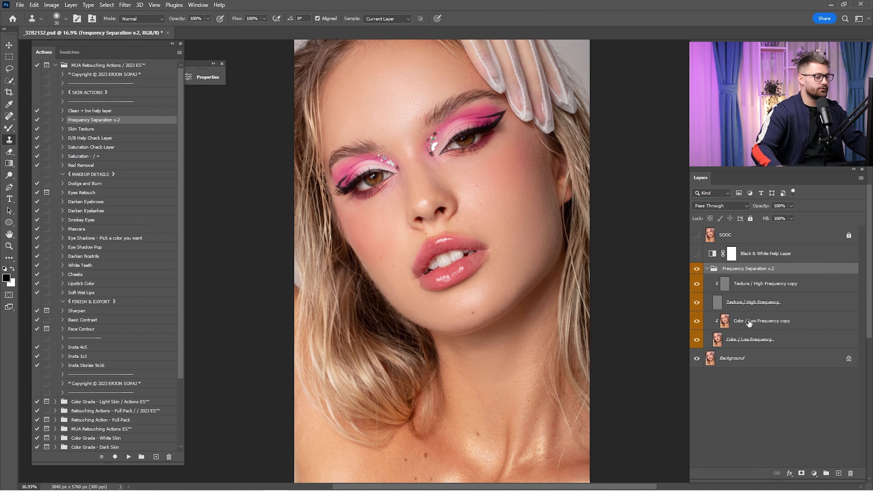
Step: Add a new layer directly above the Color / Low Frequency copy layer and keep black as the foreground color
left_click(751, 328)
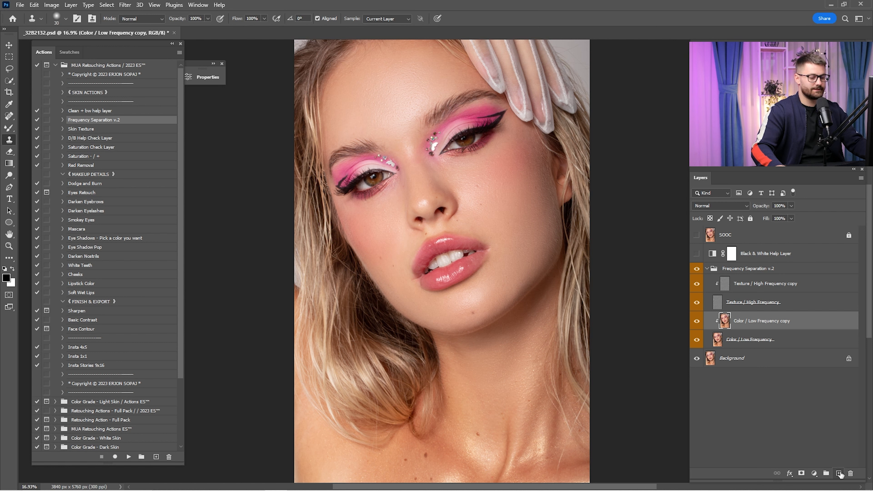
left_click(838, 474)
left_click(7, 279)
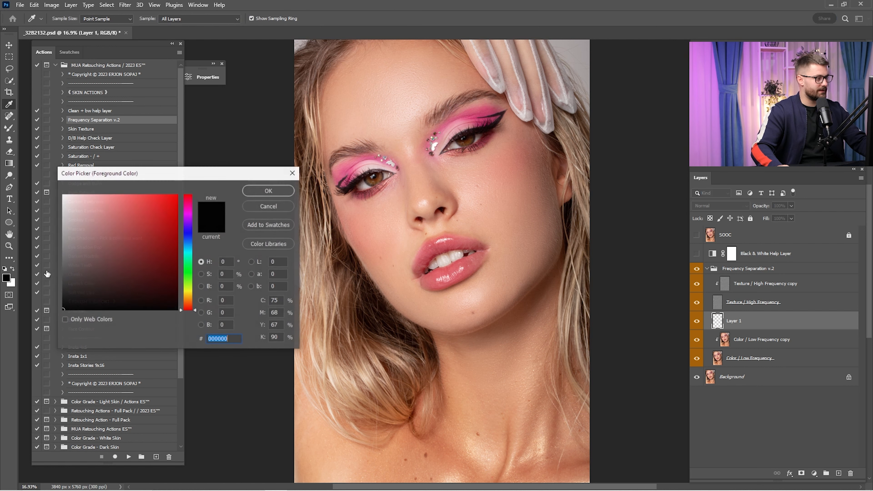
left_click(290, 186)
Step: Switch to the Brush tool and choose the Heavy Freckles preset from the Freckles brushes - Vera Change set
key("b")
right_click(470, 164)
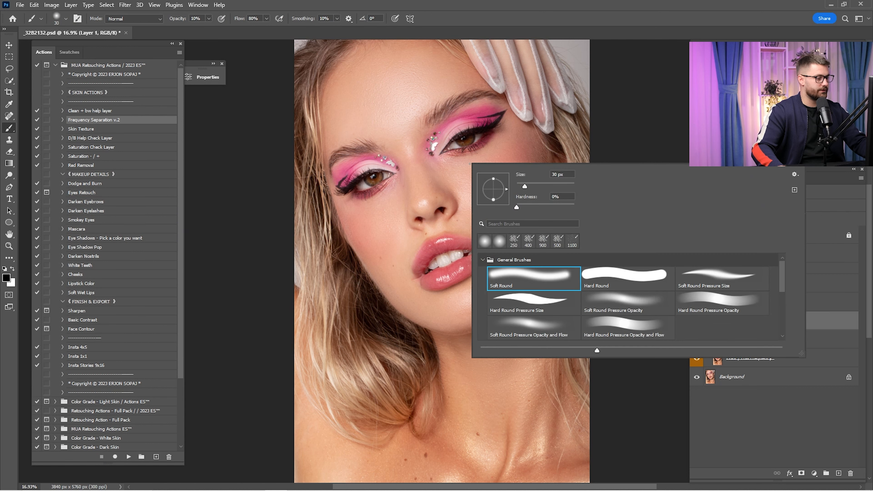
scroll(550, 295, "down", 5)
left_click(541, 306)
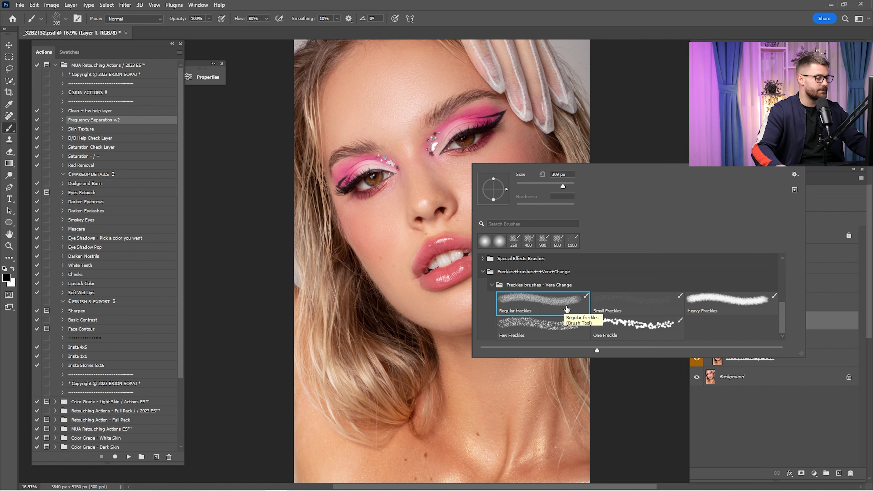
left_click(619, 305)
left_click(722, 299)
left_click(600, 13)
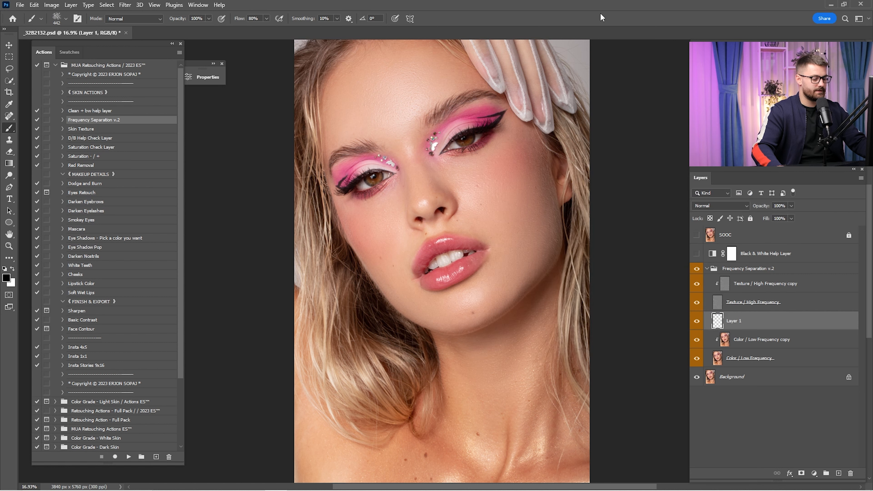
Step: Enlarge the Heavy Freckles brush to 1000 px
key("bracketright")
key("bracketright")
key("bracketright")
key("bracketright")
key("bracketright")
key("bracketright")
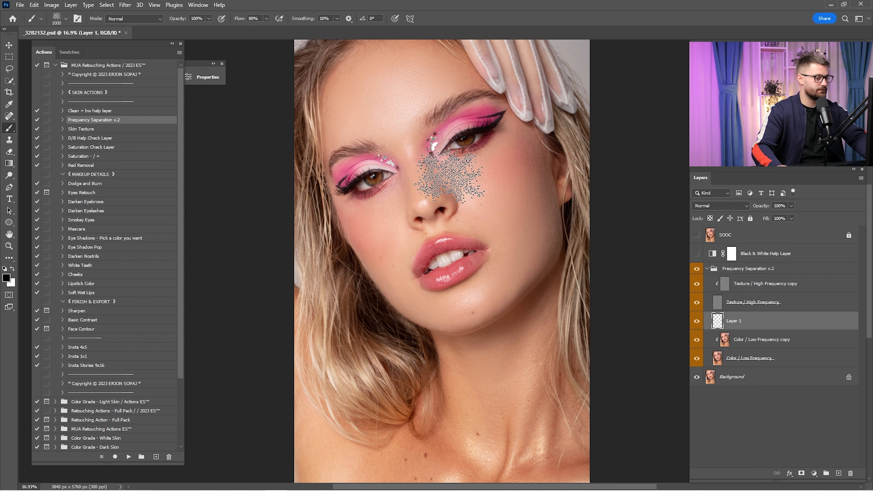
Step: Try the Small and Regular Freckles presets, settle on Heavy Freckles at 442 px, and position it over the cheek
right_click(474, 174)
left_click(612, 318)
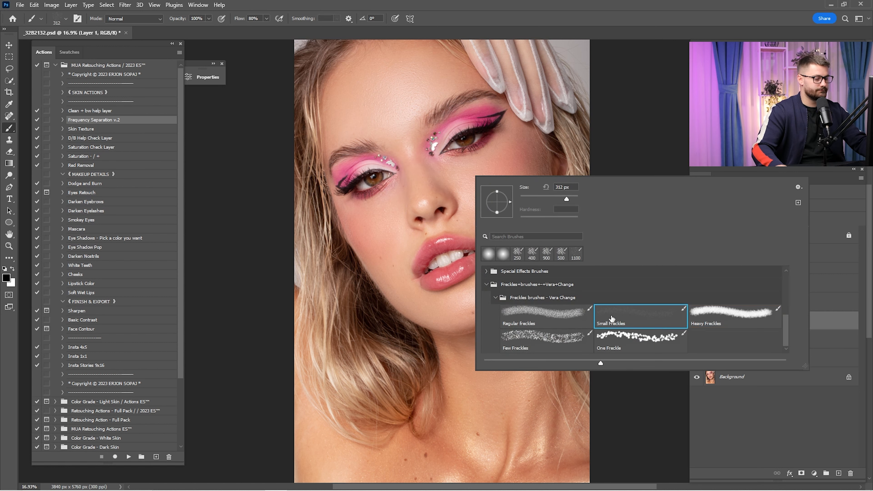
left_click(543, 314)
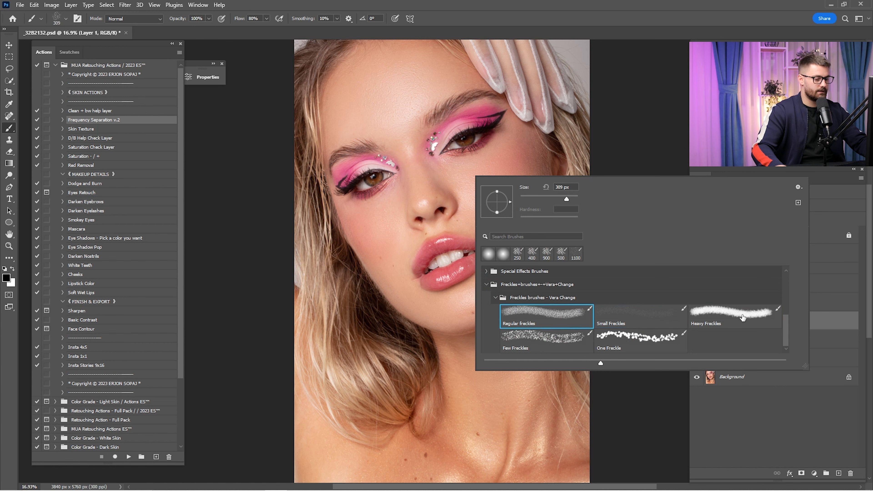
left_click(742, 318)
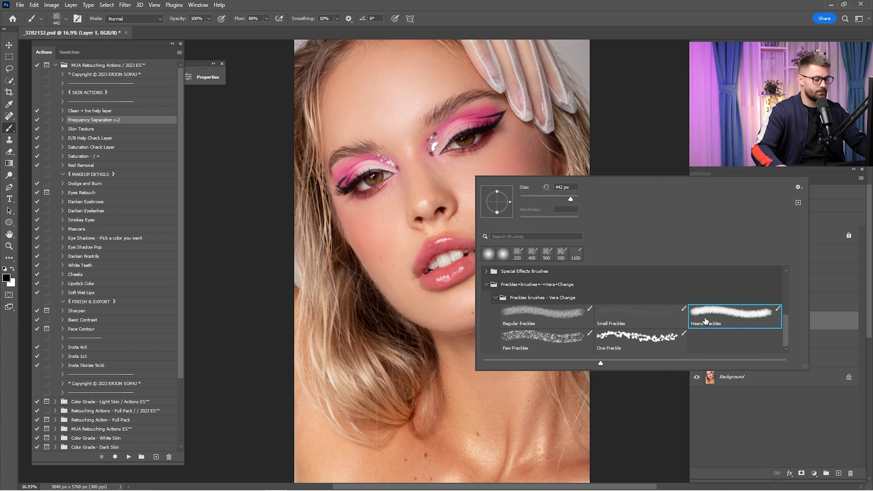
left_click(555, 4)
left_click_drag(458, 167, 479, 184)
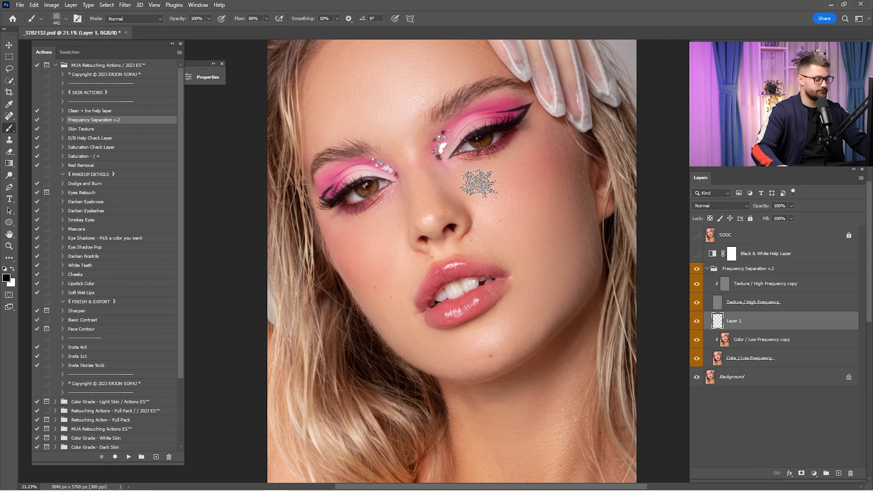
Step: Enlarge the Heavy Freckles brush to about 1400 px and stamp freckles on the nose and the cheek nearest the gloved hand
key("bracketright")
key("bracketright")
key("bracketright")
key("bracketright")
key("bracketright")
key("bracketright")
key("bracketright")
key("bracketright")
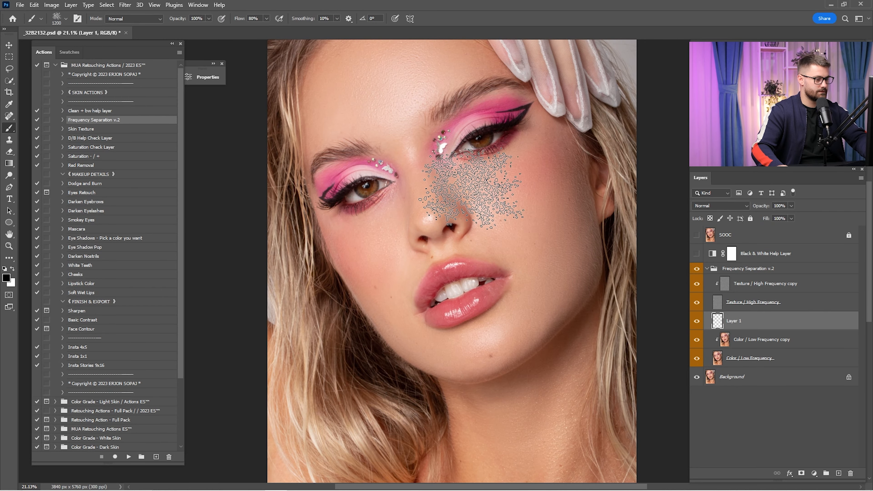
left_click(471, 189)
key("bracketright")
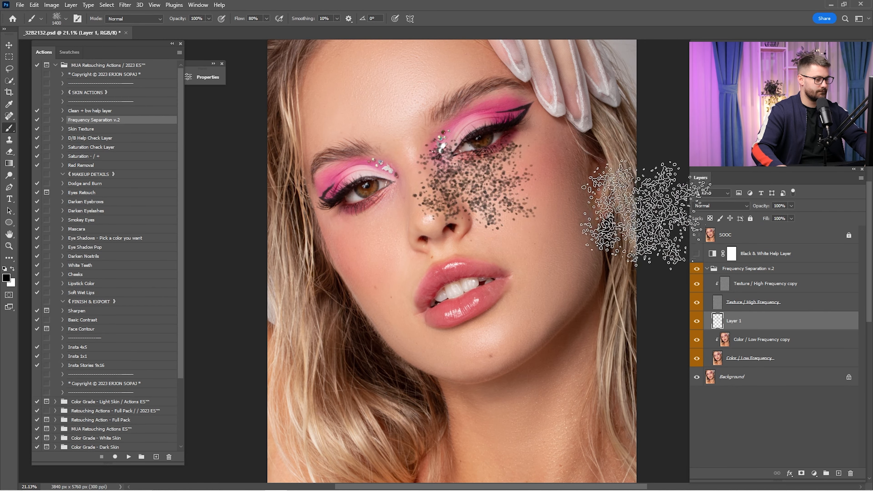
Step: Reduce the freckles brush to 1100 px and stamp freckles over the nose bridge and toward the other cheek
key("bracketleft")
key("bracketleft")
key("bracketleft")
left_click(409, 197)
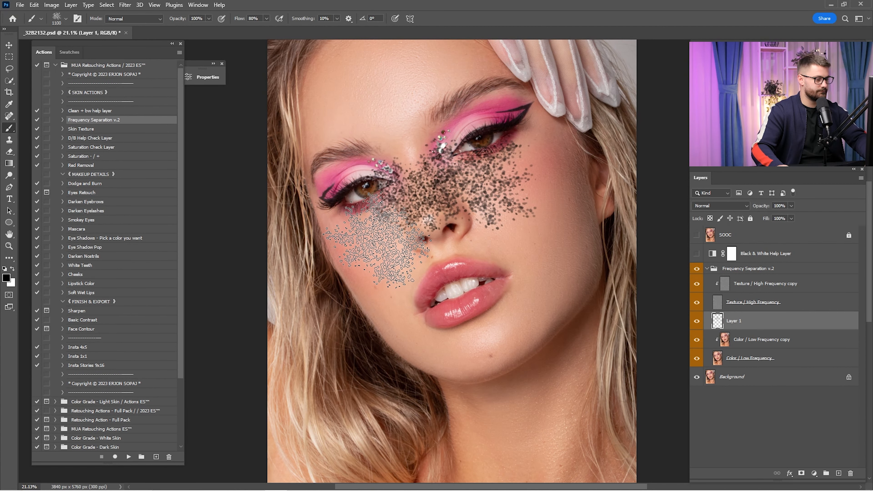
Step: Set the freckle layer's blend mode to Soft Light and apply a Gaussian Blur with a 3-pixel radius
left_click(720, 205)
left_click(729, 320)
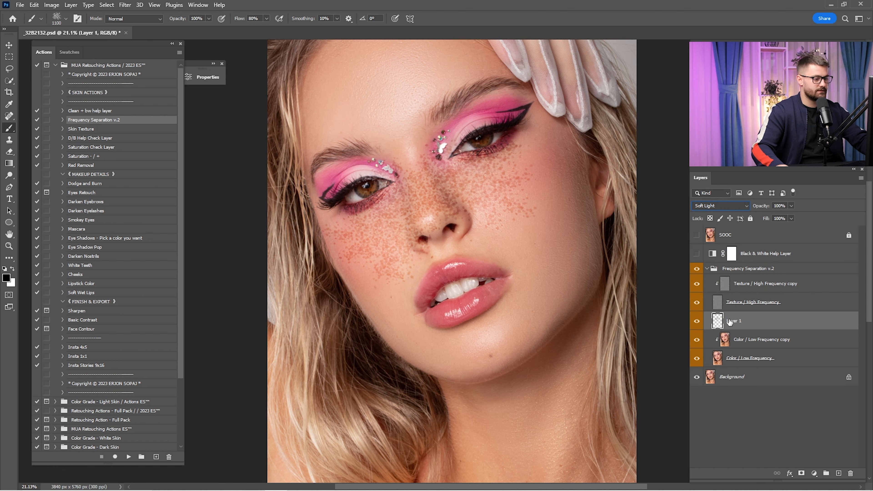
left_click(125, 5)
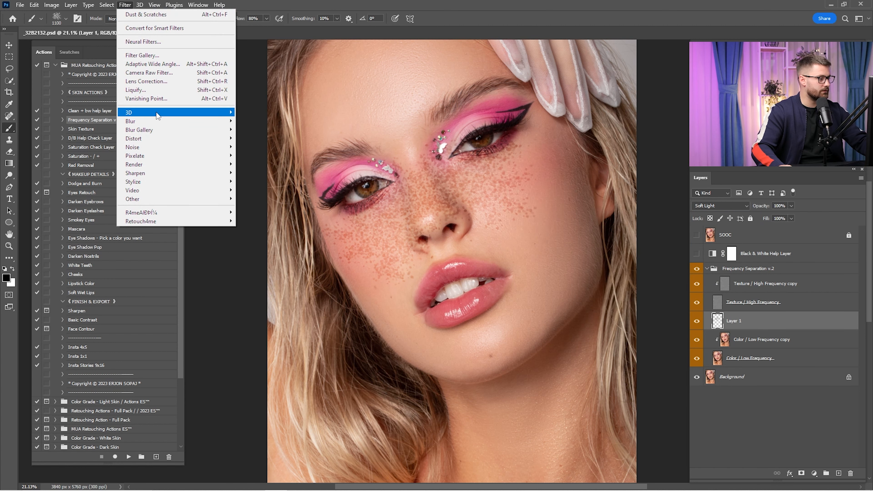
mouse_move(158, 121)
left_click(272, 155)
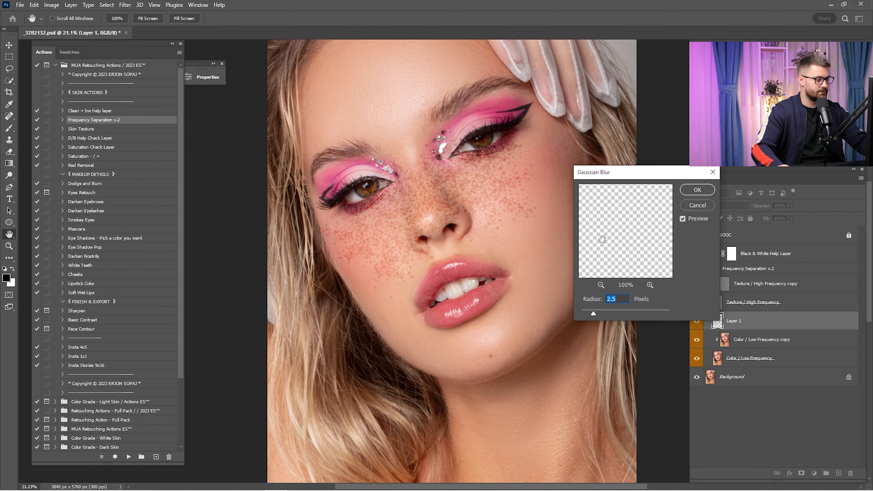
type("3")
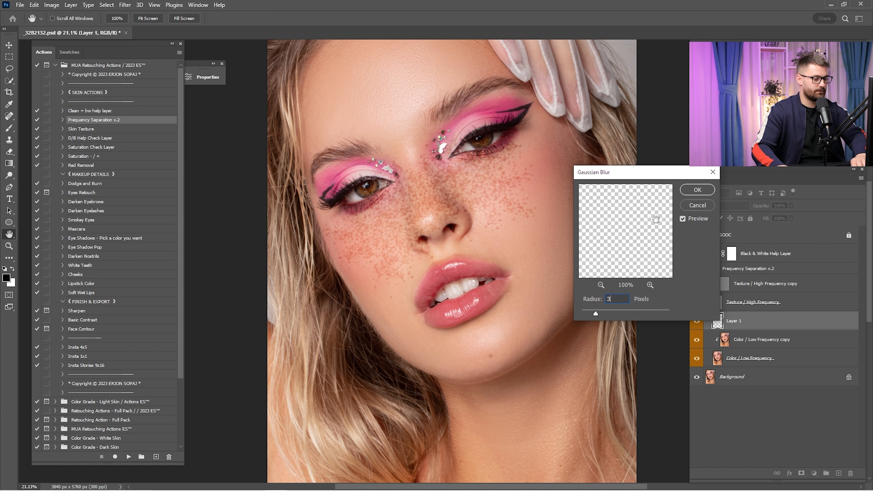
key("Return")
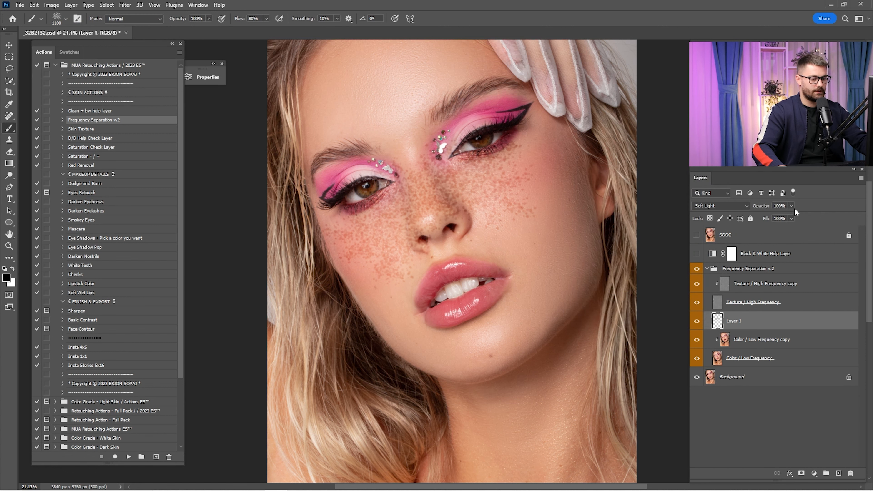
Step: Lower the freckle layer's opacity to 72% and add a white layer mask to it
type("50")
key("Return")
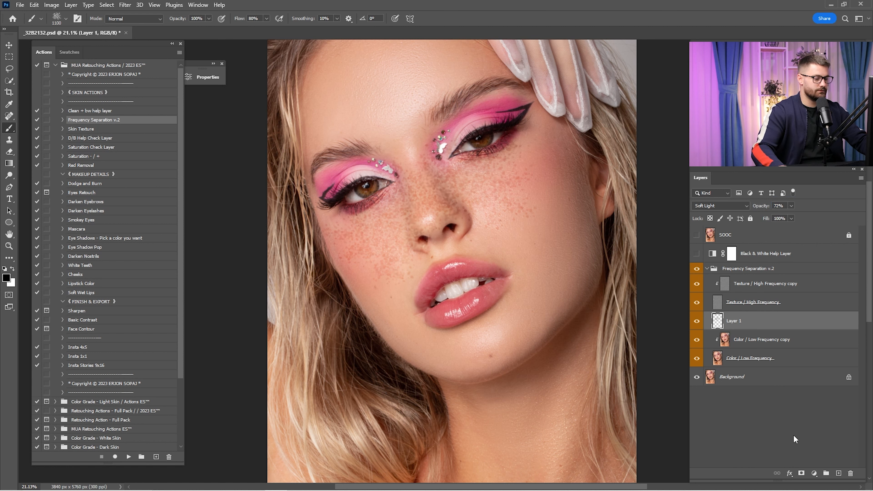
left_click(801, 474)
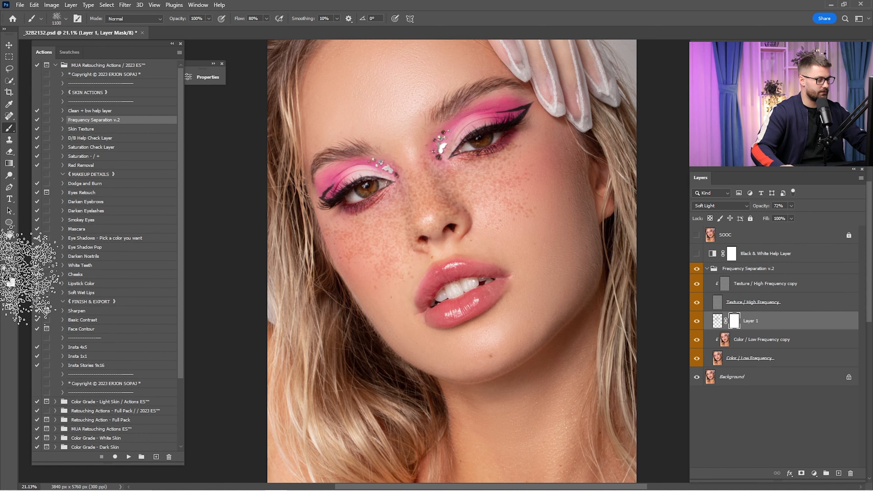
Step: Choose the Soft Round preset from the General Brushes for painting on the layer mask
right_click(400, 216)
scroll(437, 330, "down", 2)
scroll(437, 330, "up", 2)
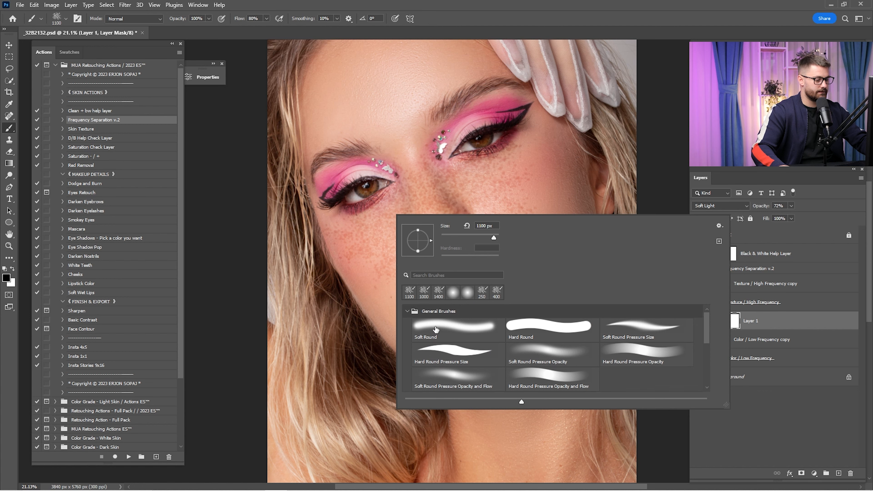
left_click(436, 330)
left_click(571, 29)
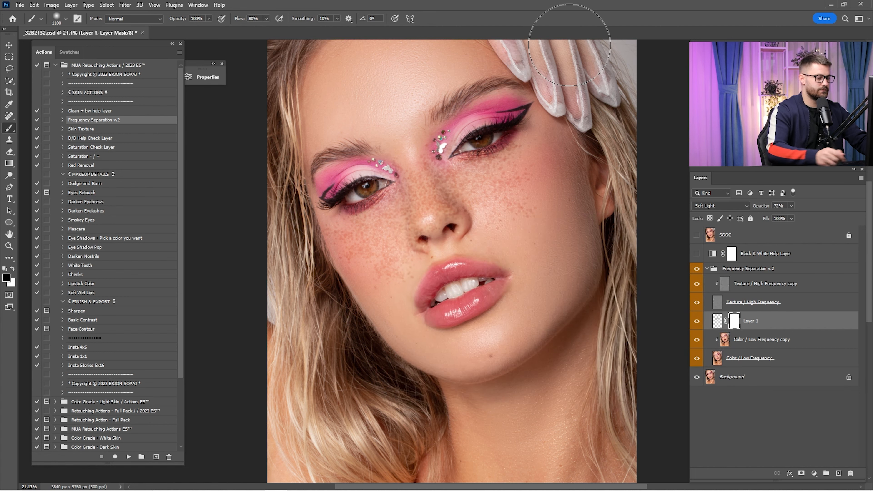
Step: Shrink the soft brush to 500 px and mask out the freckles covering the eye nearest the gloved hand
left_click_drag(464, 238, 517, 310)
key("bracketleft")
key("bracketleft")
key("bracketleft")
key("bracketleft")
key("bracketleft")
key("bracketleft")
key("bracketleft")
key("bracketleft")
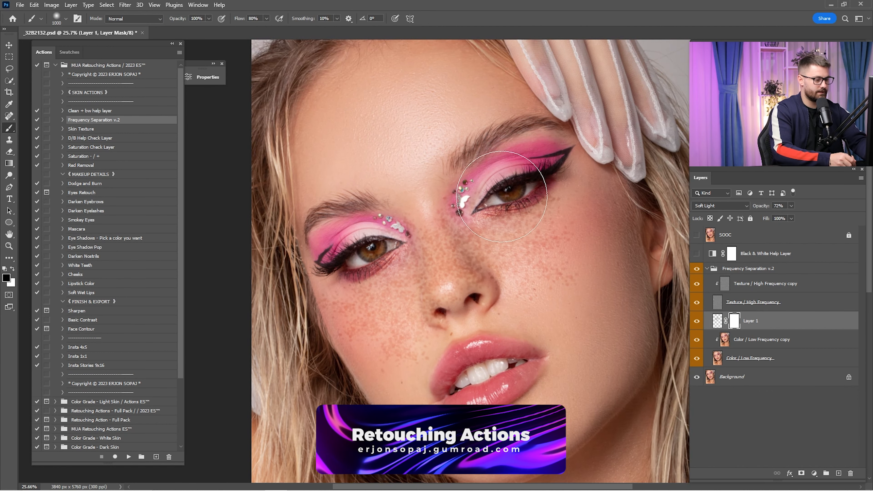
mouse_move(536, 178)
left_mouse_down()
mouse_move(487, 205)
mouse_move(536, 183)
mouse_move(516, 199)
left_mouse_up()
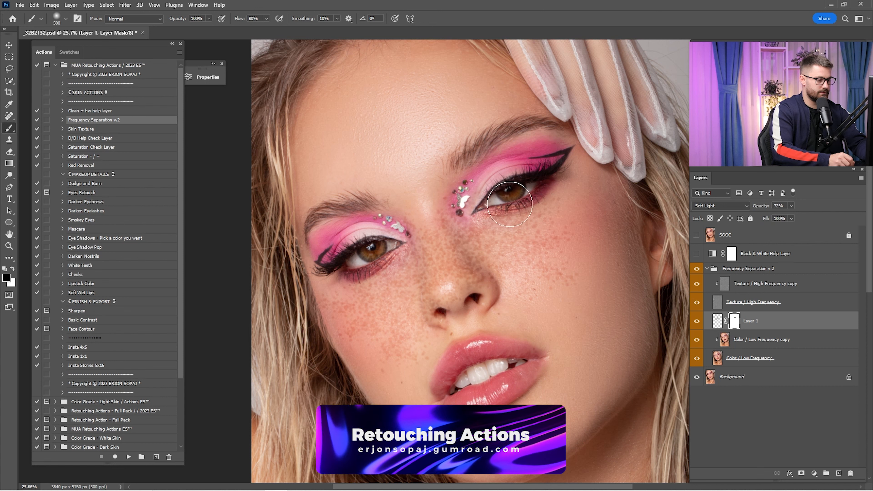
Step: Mask out freckles on the outer cheek and around the upper nose, using brush sizes from 600 down to 400 px
key("bracketright")
key("bracketright")
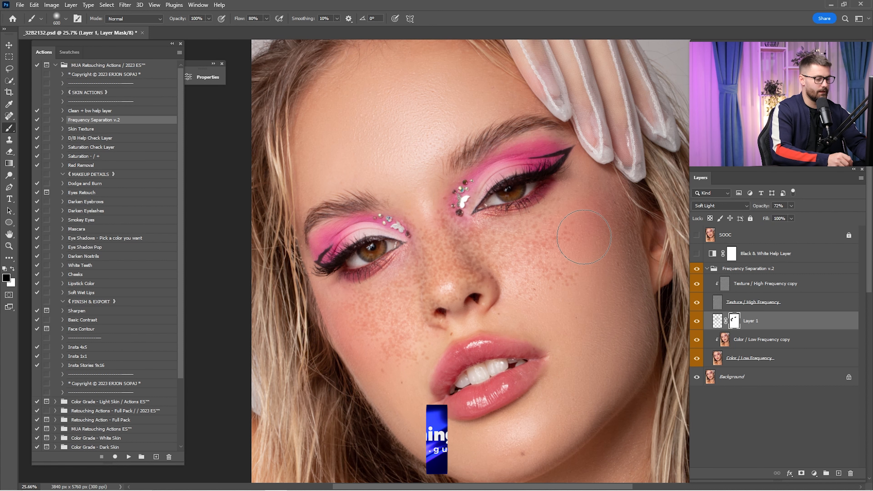
key("bracketleft")
key("bracketleft")
key("bracketleft")
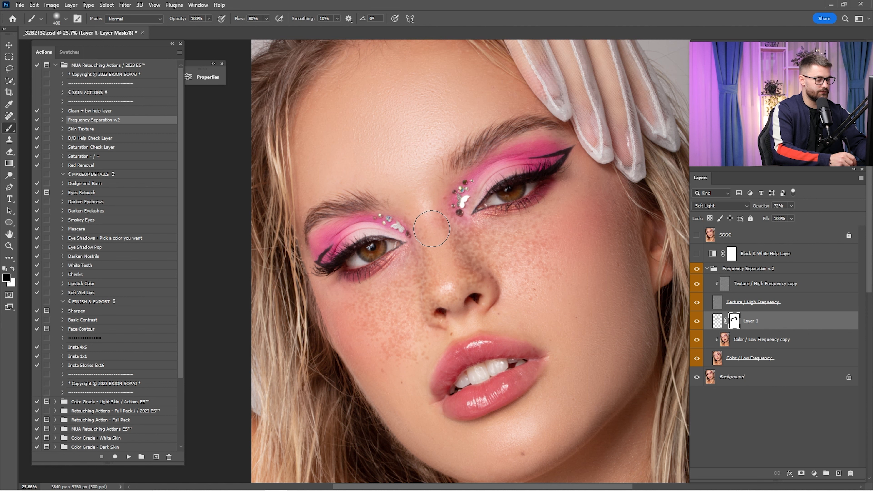
Step: Fade the freckles on the upper nose bridge at 50% brush opacity, and restore the brush opacity to 100%
key("bracketright")
key("bracketright")
key("5")
key("bracketright")
mouse_move(432, 225)
left_mouse_down()
mouse_move(442, 253)
mouse_move(437, 220)
left_mouse_up()
key("0")
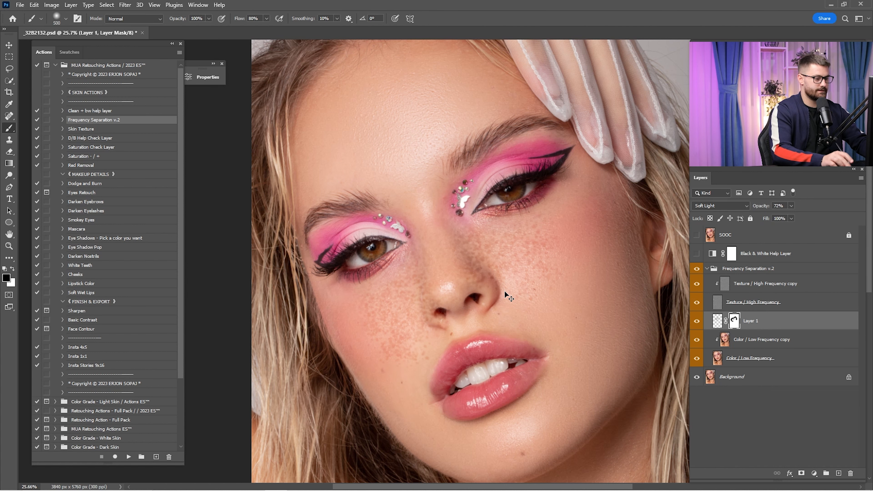
Step: Compare the whole portrait with and without the freckle layer by toggling its visibility
key("ctrl+0")
left_click(697, 321)
left_click(697, 321)
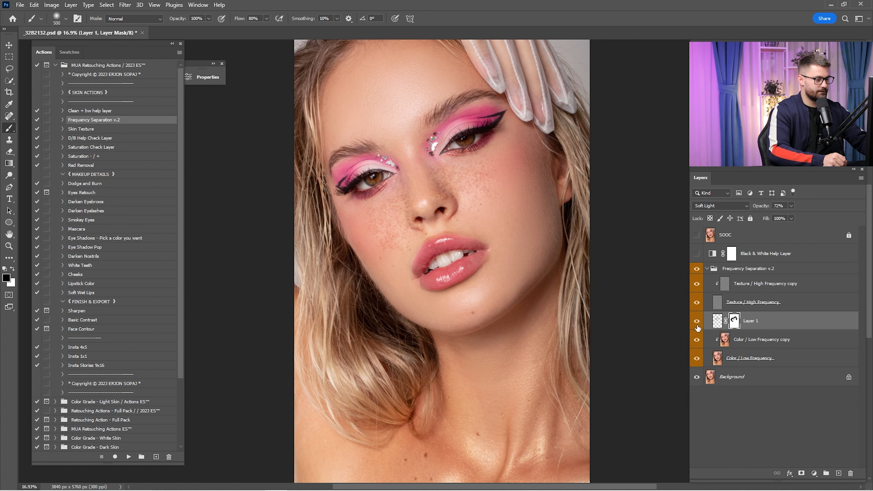
left_click(696, 322)
left_click(697, 322)
Step: Refine the freckle layer's mask around the face with the soft brush reduced to 200 px
key("ctrl+space")
mouse_move(403, 218)
left_mouse_down()
mouse_move(459, 237)
mouse_move(476, 282)
mouse_move(454, 268)
mouse_move(560, 218)
mouse_move(468, 195)
mouse_move(474, 189)
mouse_move(477, 275)
mouse_move(586, 243)
left_mouse_up()
key("bracketleft")
key("bracketleft")
key("bracketleft")
key("bracketleft")
key("ctrl+0")
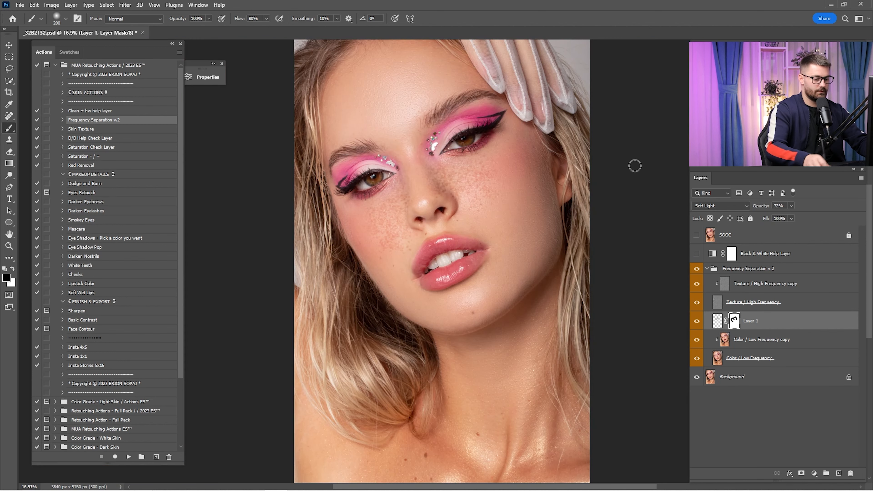
Step: Set the freckle layer's Blend If for the underlying layer to 0/21 in the shadows and 166/243 in the highlights
double_click(831, 322)
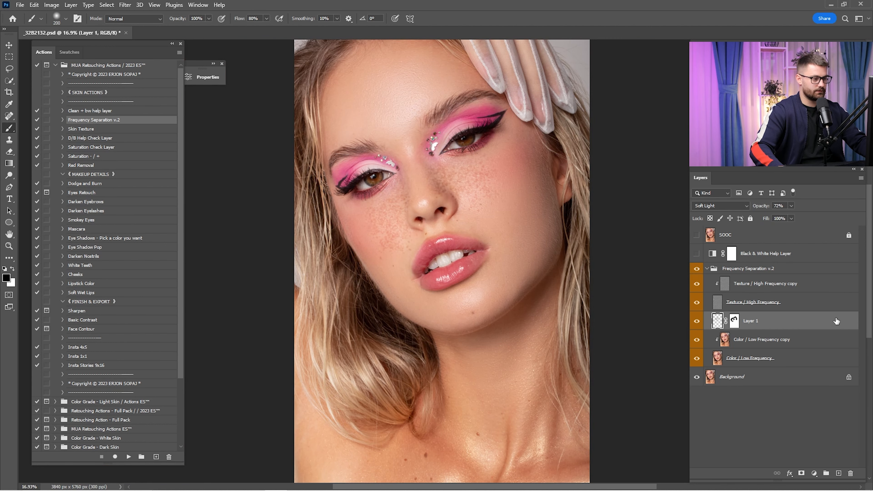
left_click_drag(727, 203, 698, 203)
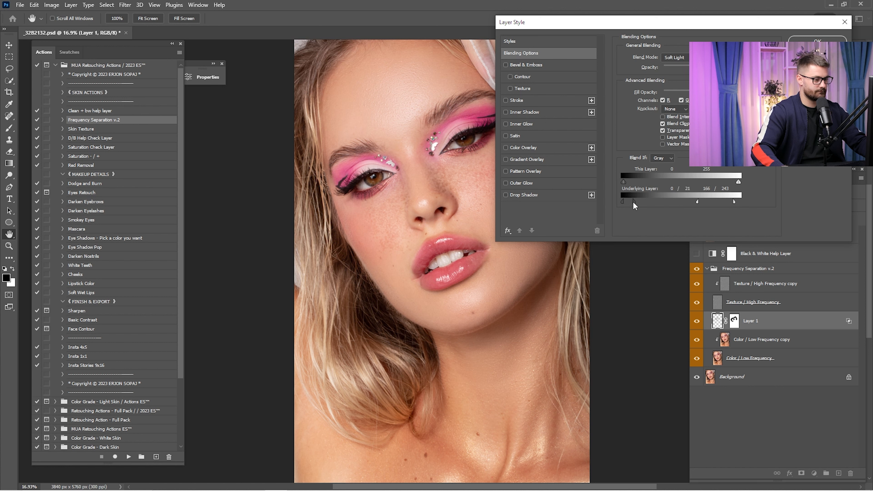
left_click(817, 41)
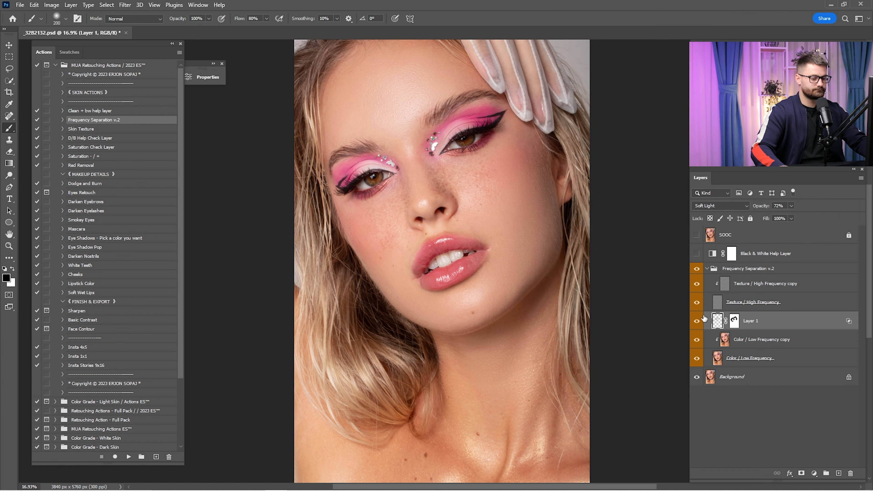
Step: Check the effect of the blended freckles by toggling the visibility of Layer 1
left_click(695, 321)
left_click(695, 322)
left_click(696, 322)
left_click(696, 322)
left_click(696, 322)
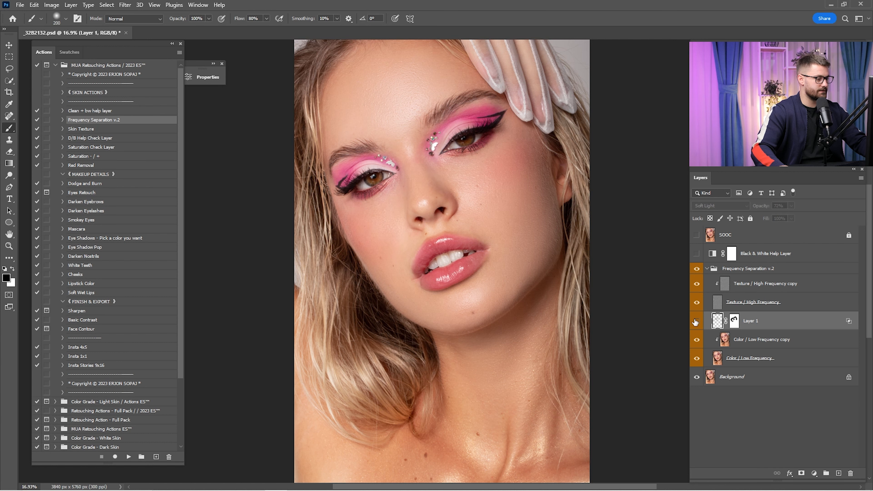
left_click(696, 322)
Step: Soften the freckles below the eye on Layer 1's mask with a 400 px brush at 50% opacity
left_click(736, 322)
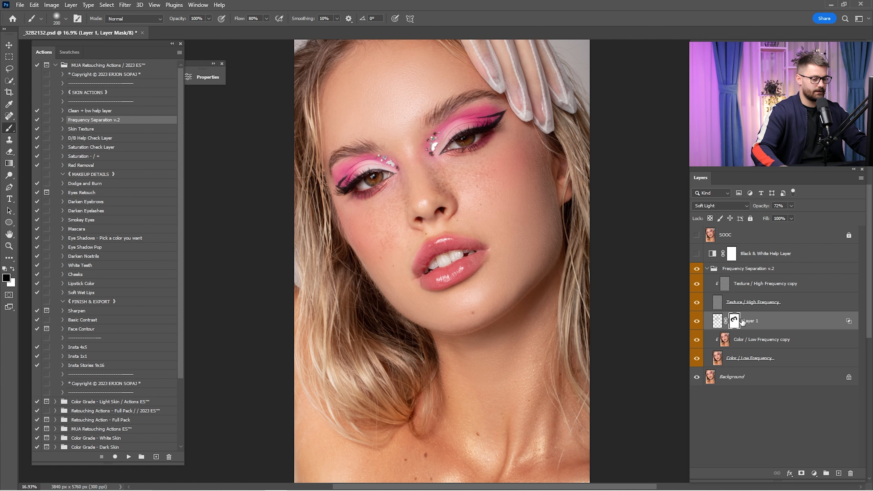
key("z")
mouse_move(428, 173)
left_mouse_down()
mouse_move(454, 220)
mouse_move(431, 220)
mouse_move(426, 192)
left_mouse_up()
key("b")
key("bracketright")
key("bracketright")
key("bracketright")
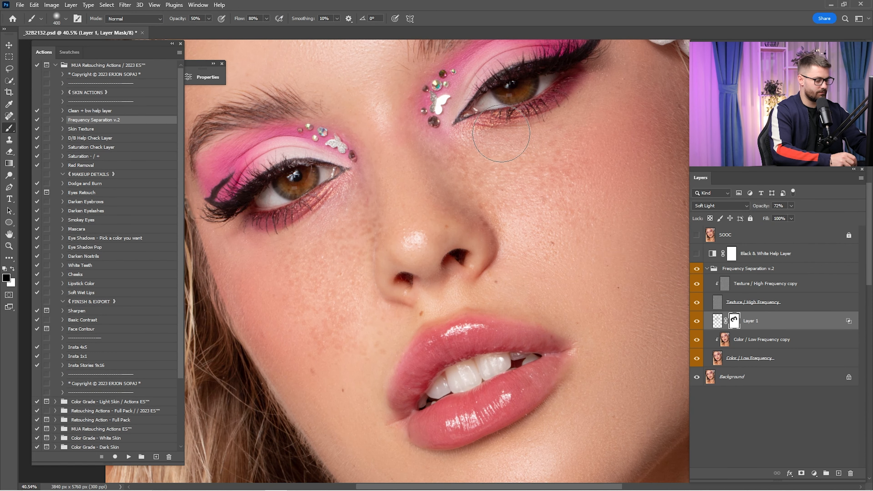
key("ctrl+0")
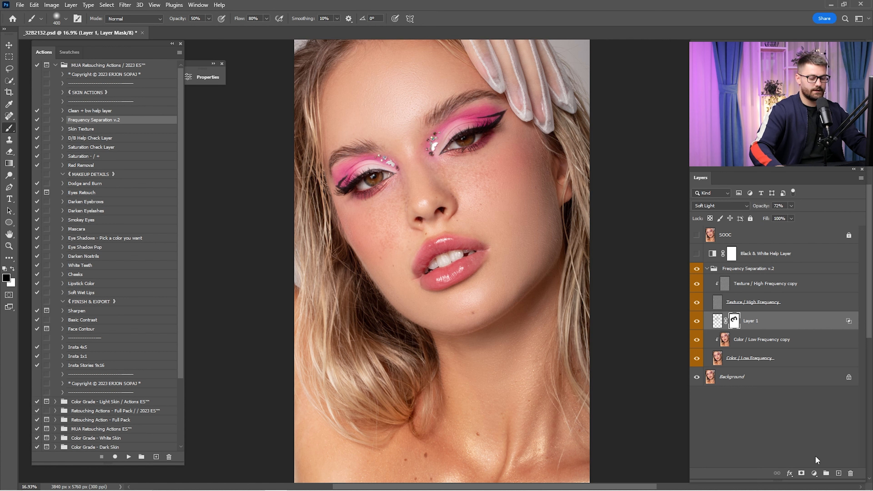
Step: Add a new layer above Layer 1, try the different freckle brush presets and settle on Few Freckles
left_click(839, 473)
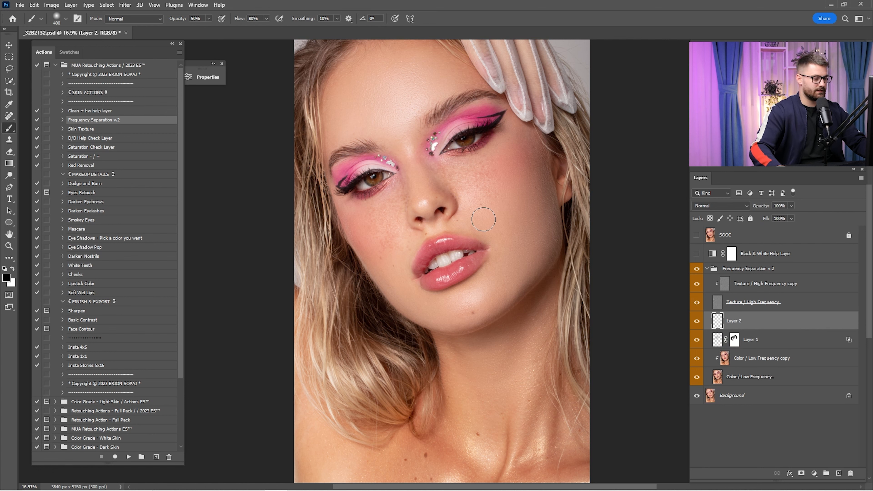
right_click(463, 185)
scroll(596, 343, "down", 5)
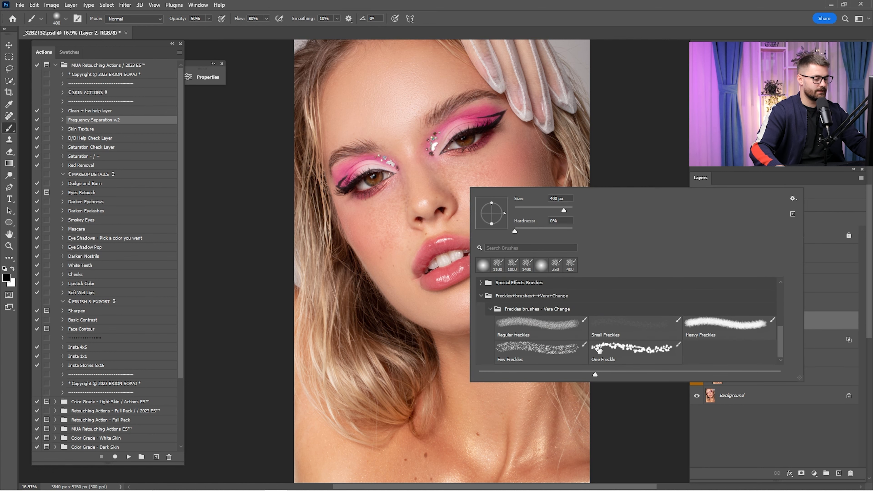
left_click(595, 330)
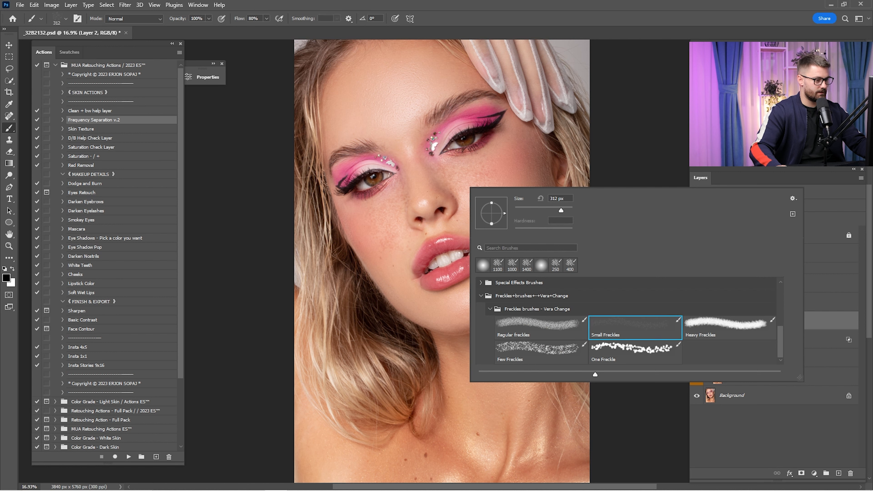
left_click(555, 355)
left_click(630, 356)
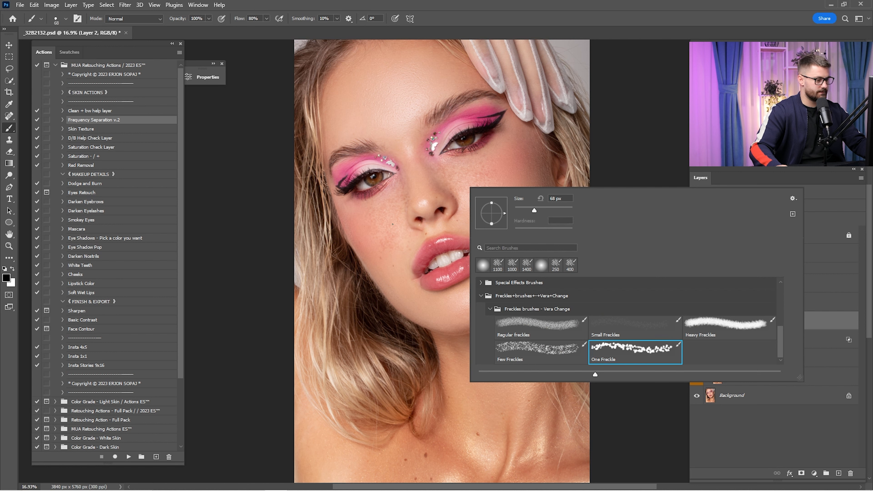
left_click(540, 328)
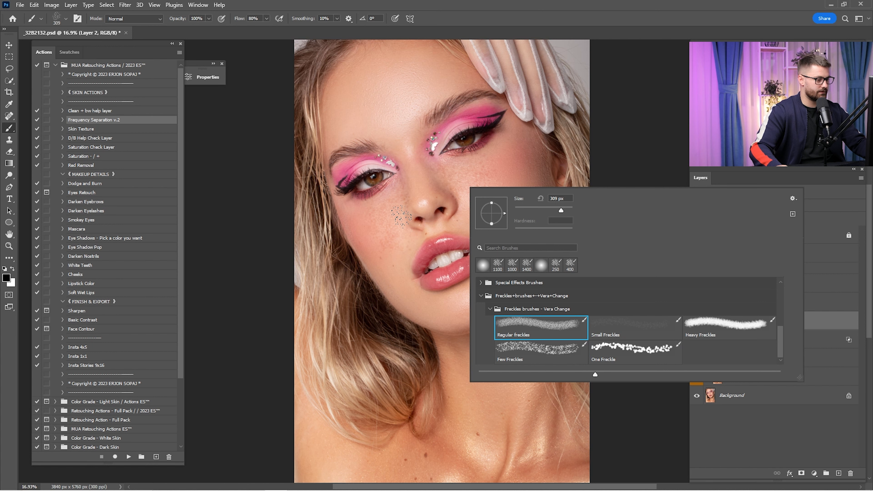
left_click(524, 352)
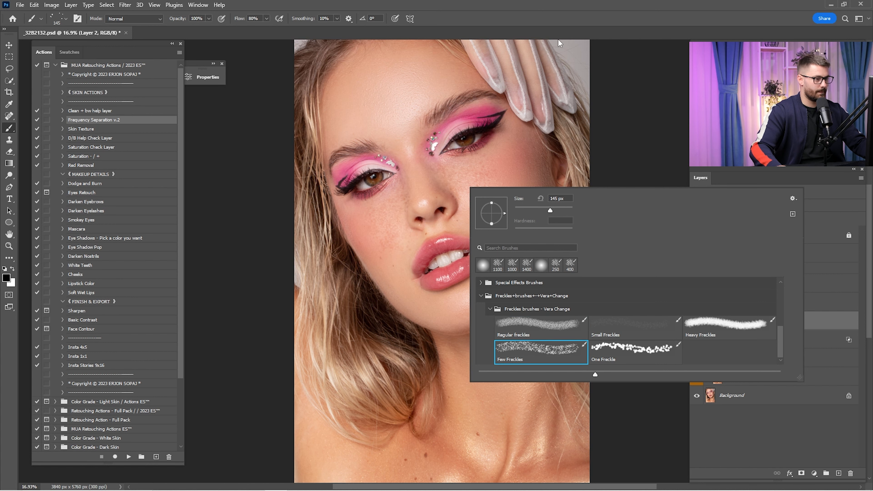
left_click(572, 22)
Step: Stamp scattered larger freckles across the nose and both cheeks with the Few Freckles brush at 400 to 600 px
key("z")
left_click_drag(396, 198, 409, 206)
mouse_move(407, 206)
left_mouse_down()
mouse_move(436, 215)
mouse_move(436, 227)
left_mouse_up()
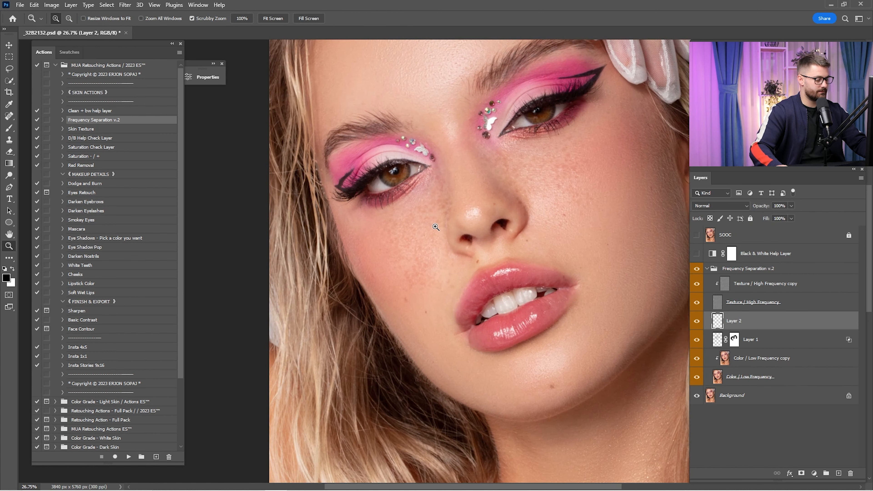
key("b")
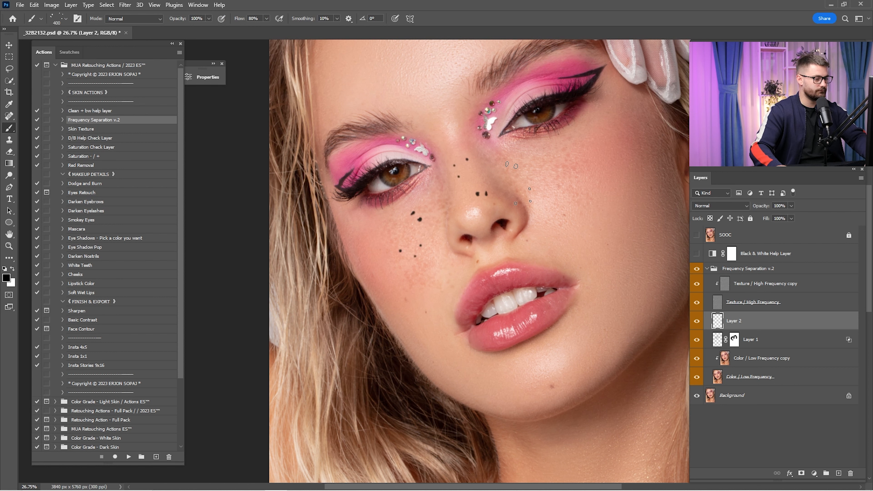
left_click(581, 160)
key("bracketright")
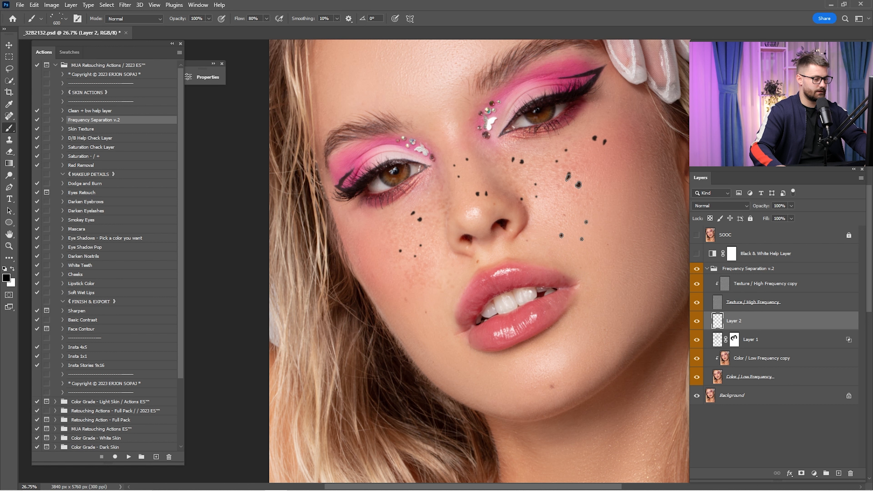
Step: Stamp more scattered freckles over both cheeks on Layer 2 with the Few Freckles brush at 400 px
left_click(624, 221)
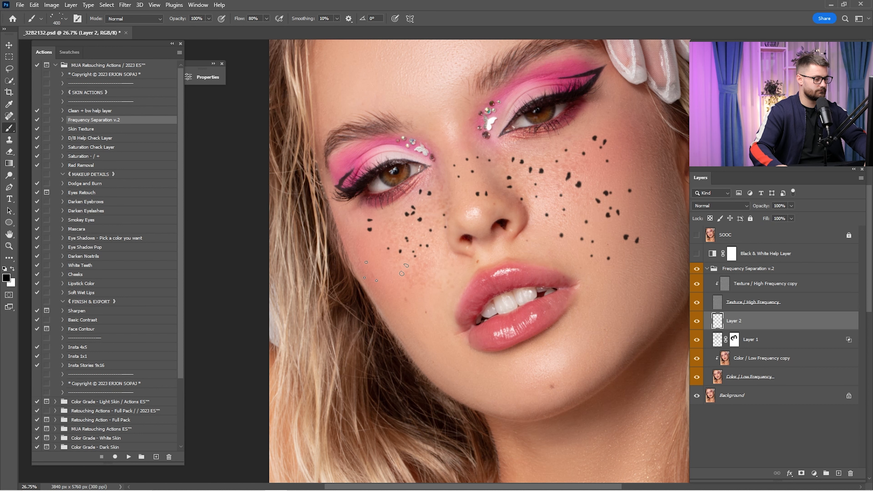
left_click(420, 295)
left_click_drag(455, 170, 480, 258)
Step: Stamp a few scattered freckles across the forehead and above the brows with the Few Freckles brush at 500 px
key("bracketright")
key("bracketright")
key("bracketright")
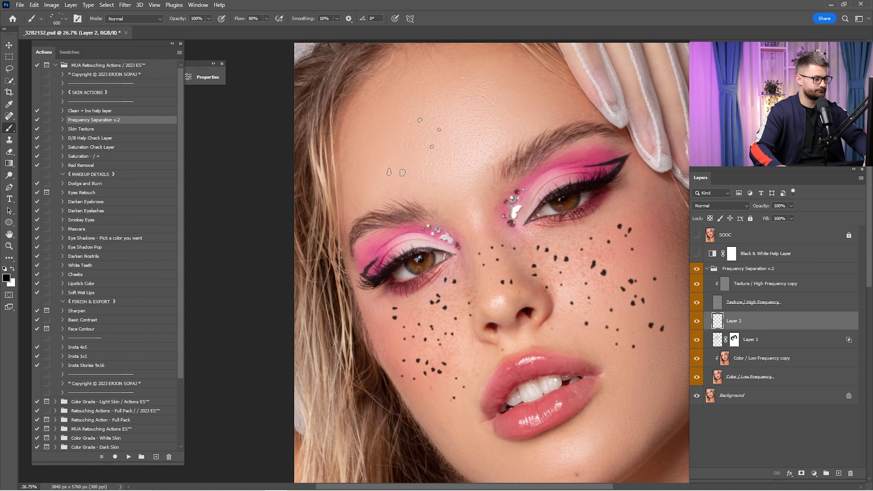
left_click(403, 125)
key("ctrl+z")
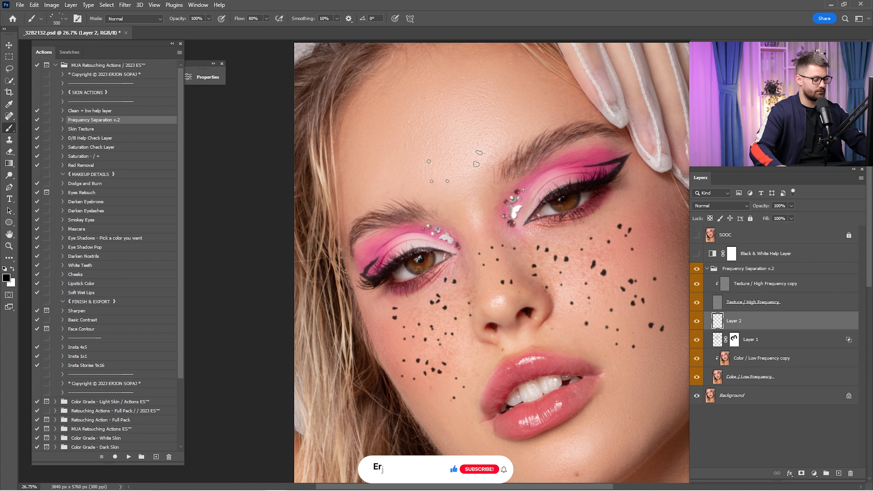
left_click(409, 157)
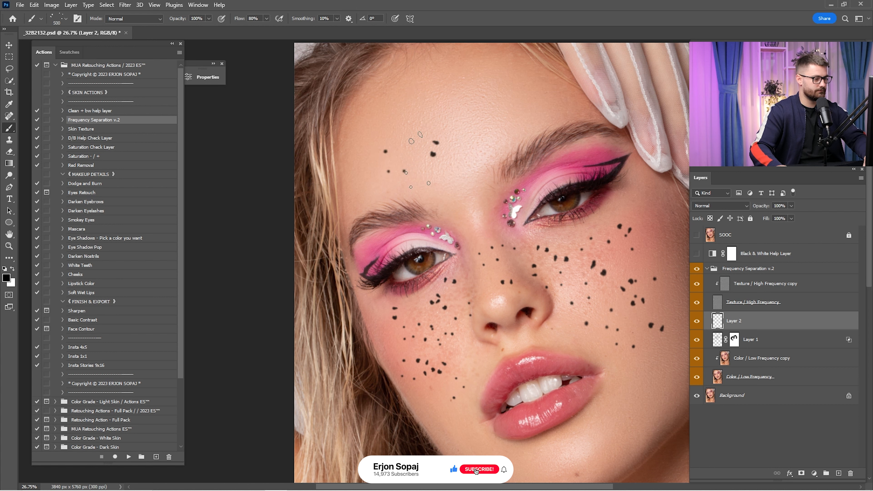
left_click(414, 110)
left_click(456, 157)
left_click(533, 99)
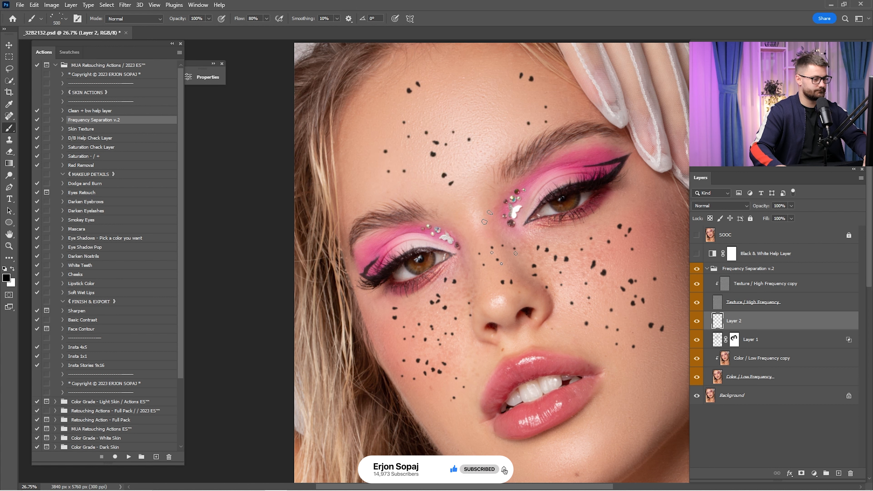
Step: Switch to the One Freckle brush and place single freckles of varied size on the cheeks, chin, jaw and forehead, up to 175 px
left_click_drag(486, 238, 460, 211)
key("bracketright")
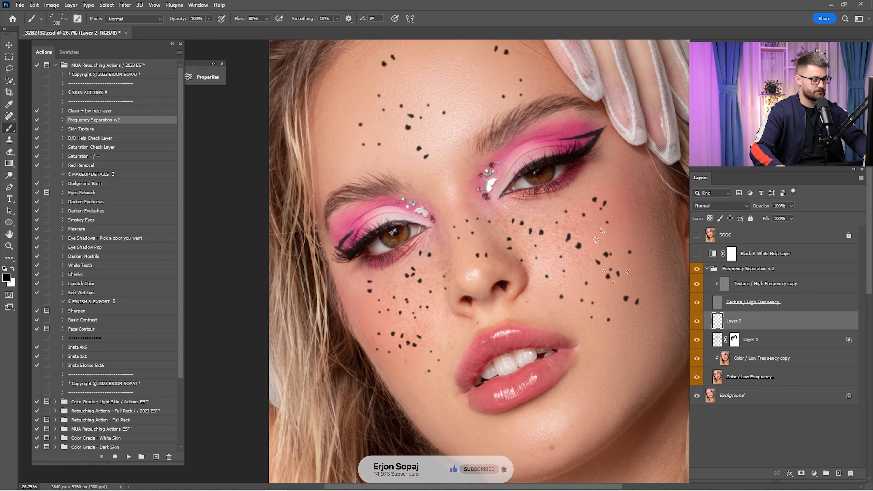
left_click(609, 256)
right_click(615, 268)
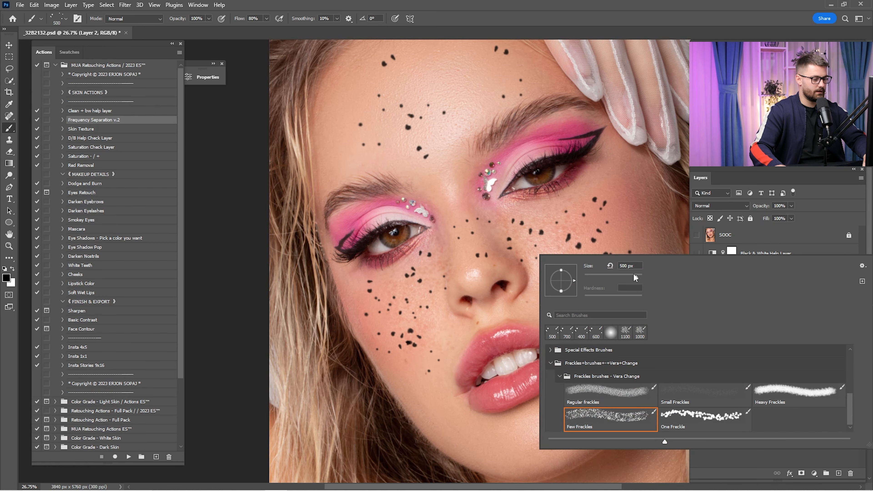
left_click(692, 417)
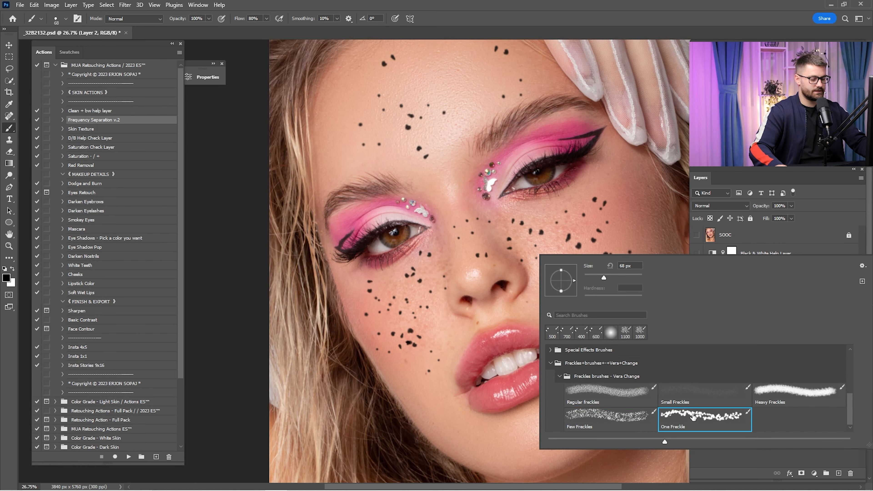
left_click(640, 27)
key("bracketright")
key("bracketright")
key("bracketright")
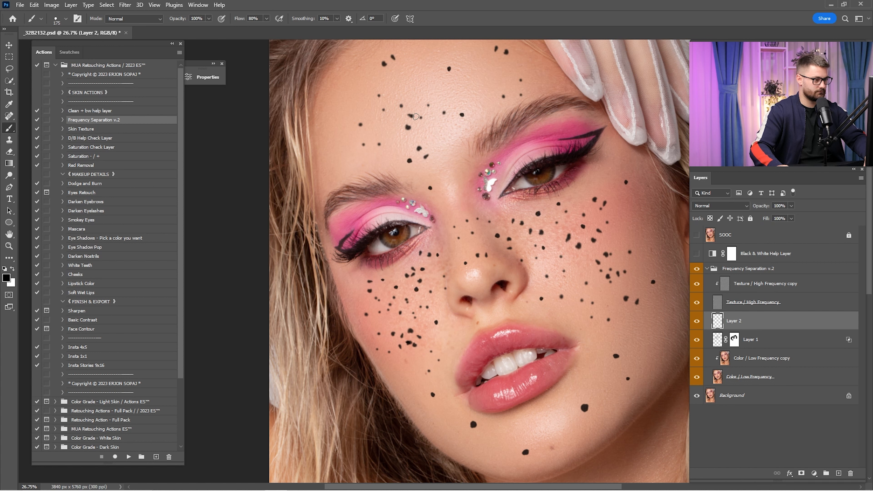
Step: Undo the oversized forehead freckles and stamp smaller single ones there with the One Freckle brush at 200 px
left_click(461, 140)
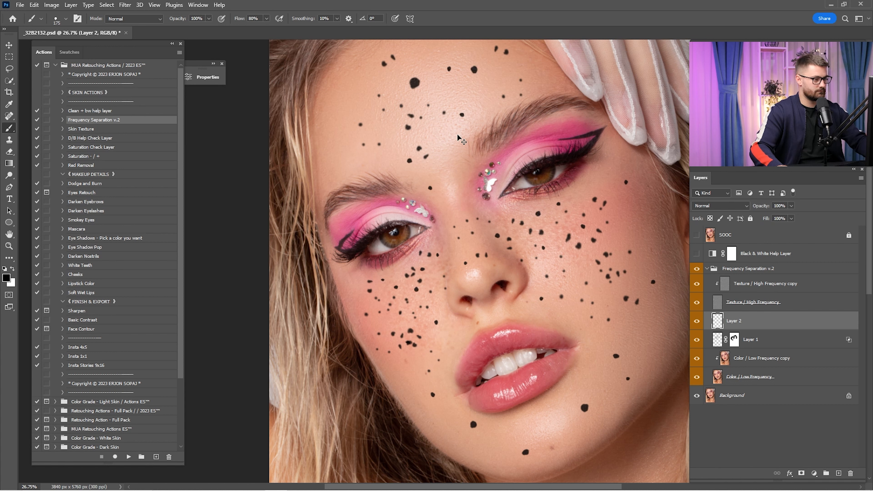
key("ctrl+z")
key("ctrl+z")
key("ctrl+z")
key("bracketleft")
key("bracketleft")
key("bracketleft")
key("bracketright")
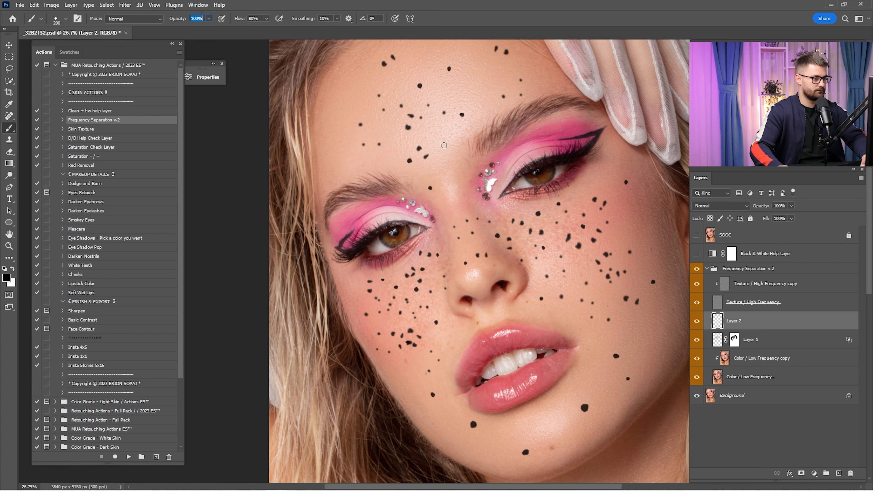
left_click(478, 62)
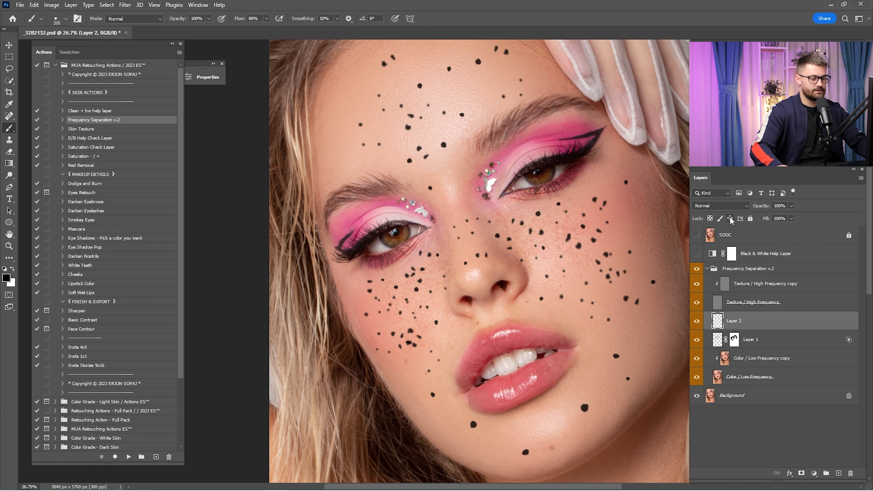
Step: Set Layer 2's blend mode to Soft Light and apply a Gaussian Blur with a 5 px radius
left_click(725, 206)
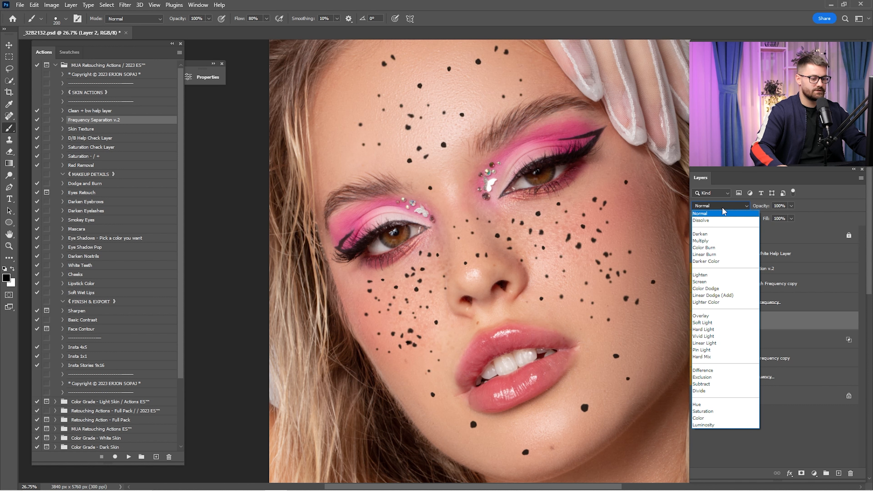
left_click(702, 322)
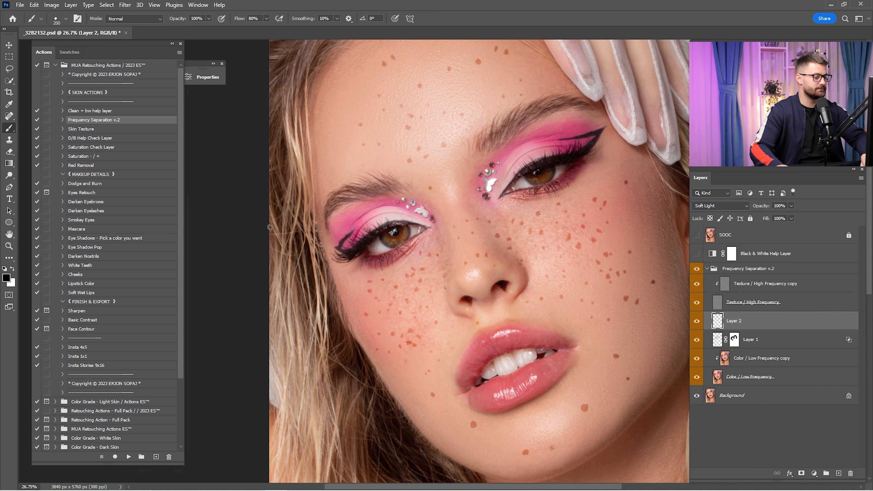
left_click(125, 5)
mouse_move(162, 121)
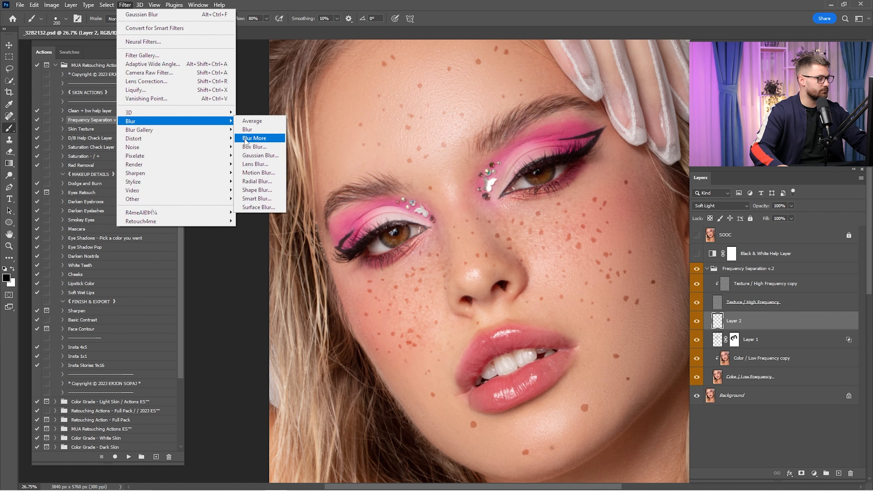
left_click(258, 155)
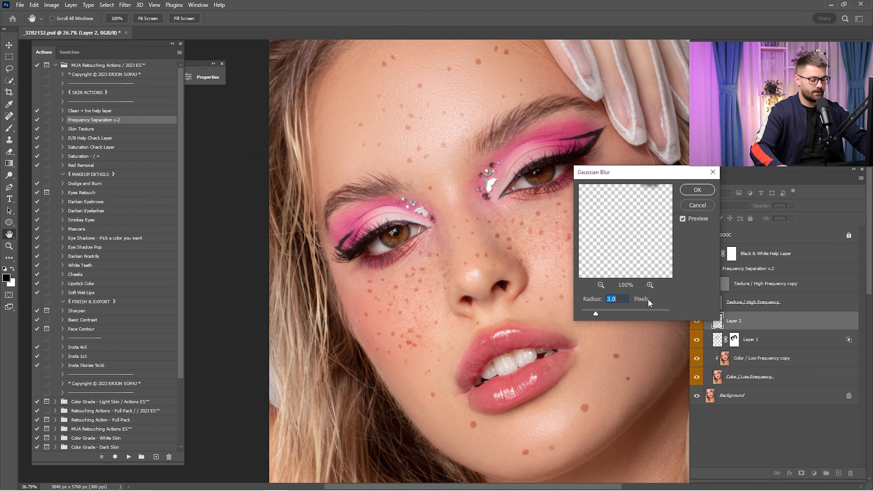
type("5")
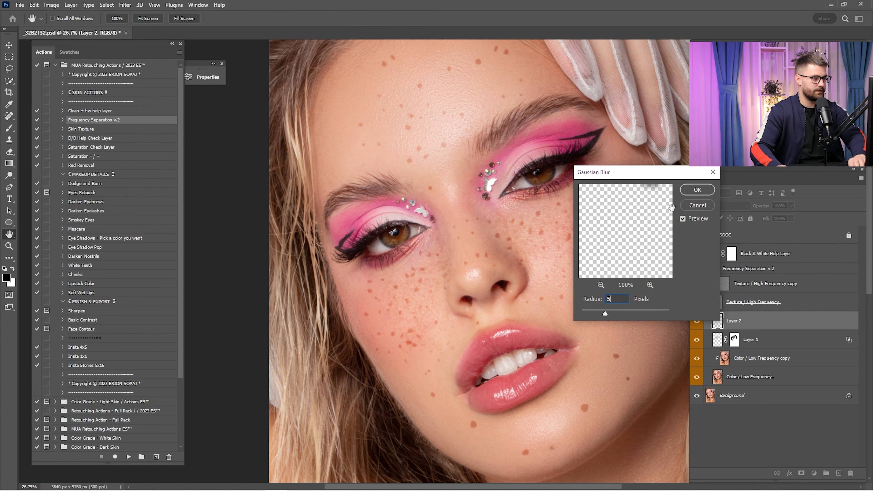
key("Return")
key("b")
Step: Copy the layer style from Layer 1 and paste it onto Layer 2
right_click(739, 340)
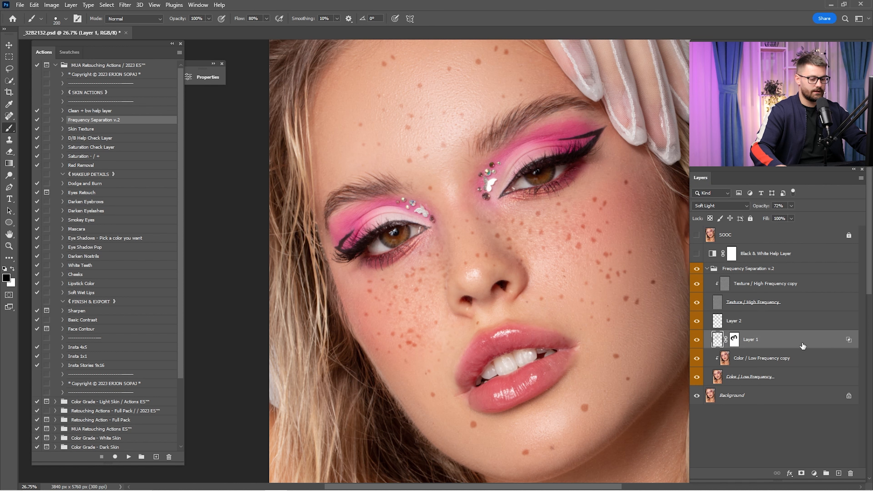
left_click(736, 314)
left_click(736, 323)
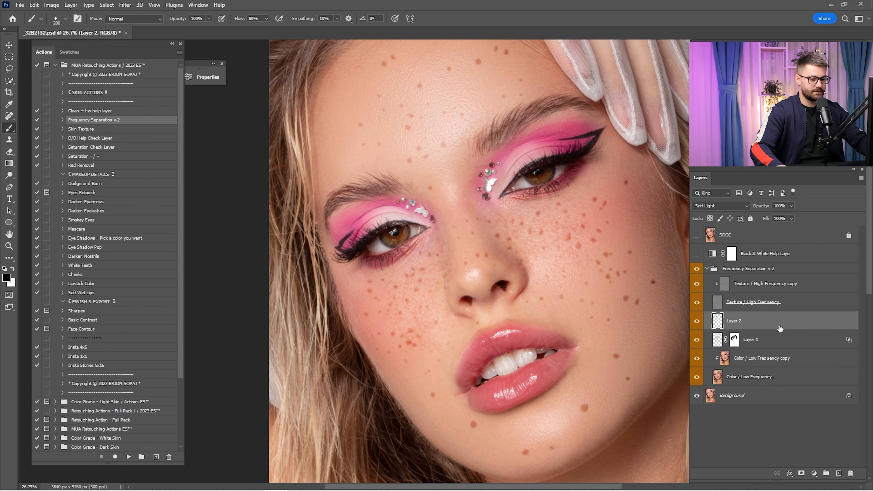
right_click(771, 327)
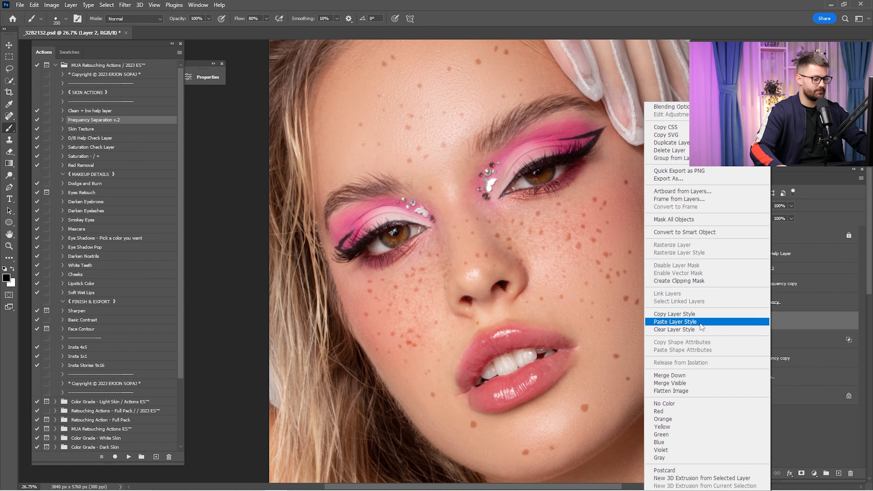
left_click(701, 329)
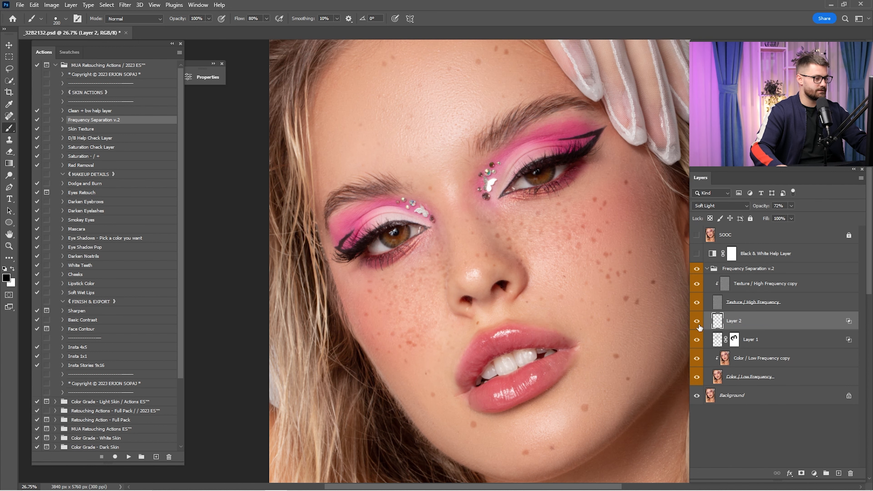
Step: Fit the whole image in view and compare the portrait with and without Layer 2's freckles
key("ctrl+0")
left_click(696, 322)
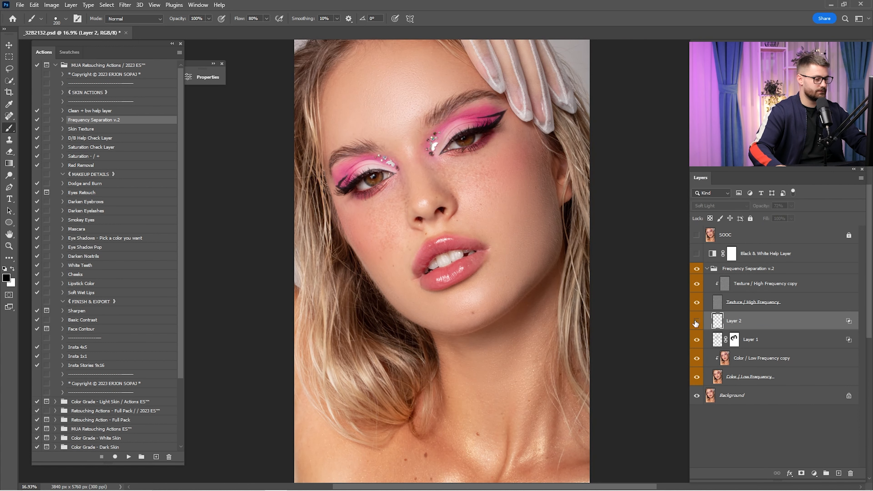
left_click(696, 322)
left_click(696, 323)
left_click(695, 323)
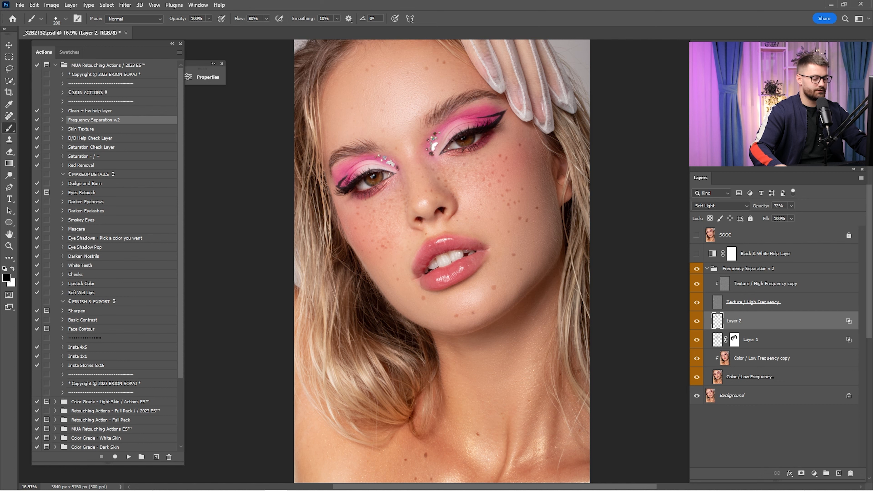
Step: Add a layer mask to Layer 2 and choose the Soft Round brush for masking
left_click(801, 473)
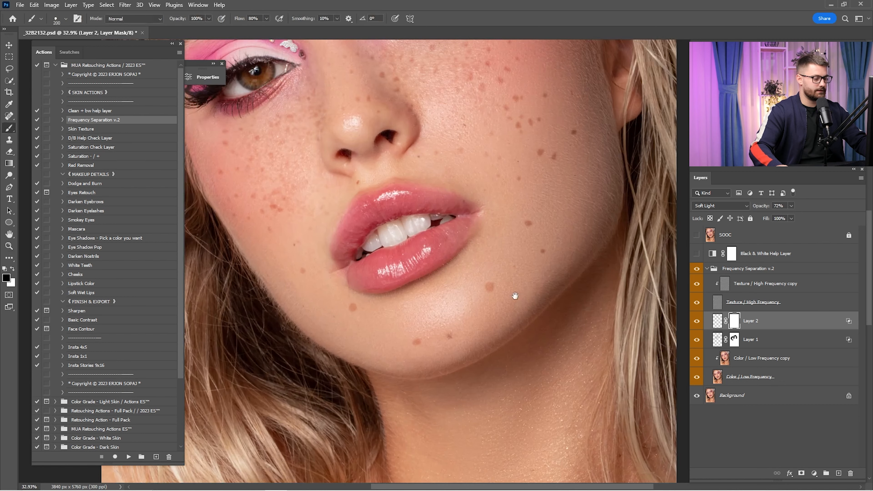
scroll(554, 301, "up", 2)
right_click(525, 264)
scroll(591, 377, "down", 2)
scroll(591, 377, "up", 3)
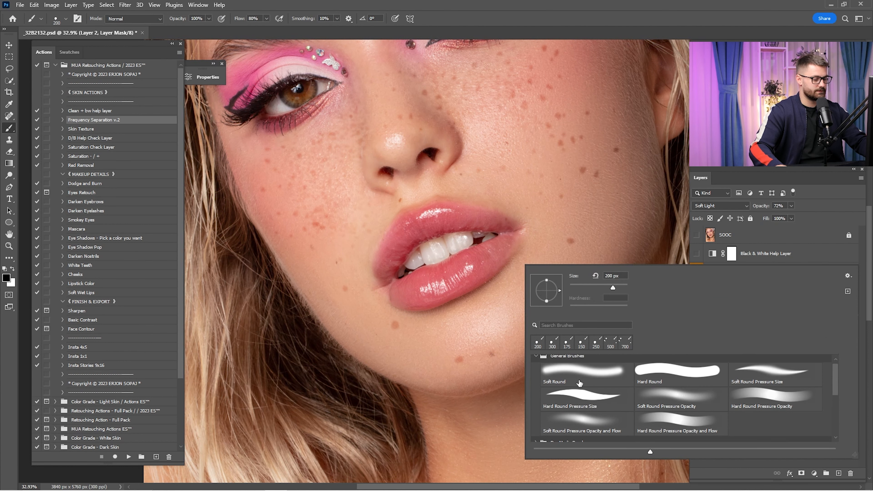
left_click(579, 383)
left_click(629, 39)
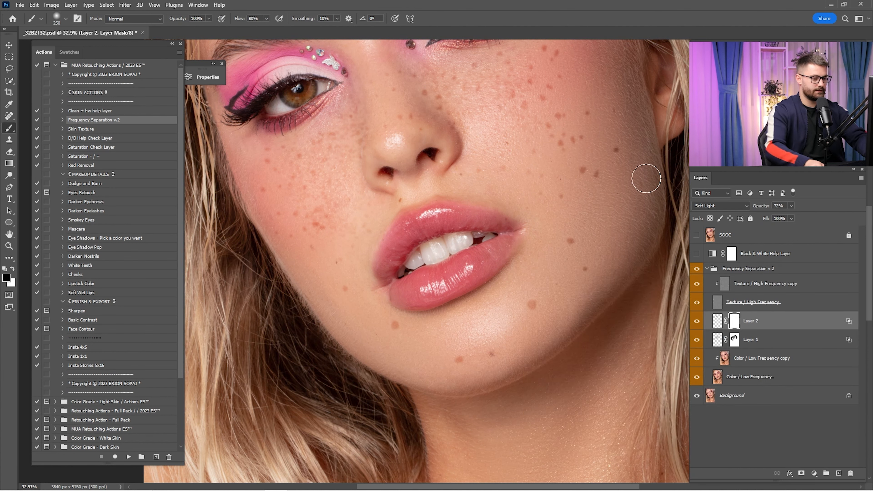
Step: Mask out the large freckles on the chin, around the mouth and along the jaw with a 500 px soft brush
key("bracketright")
key("bracketright")
key("bracketright")
key("bracketright")
left_click(547, 299)
left_click_drag(464, 357, 466, 367)
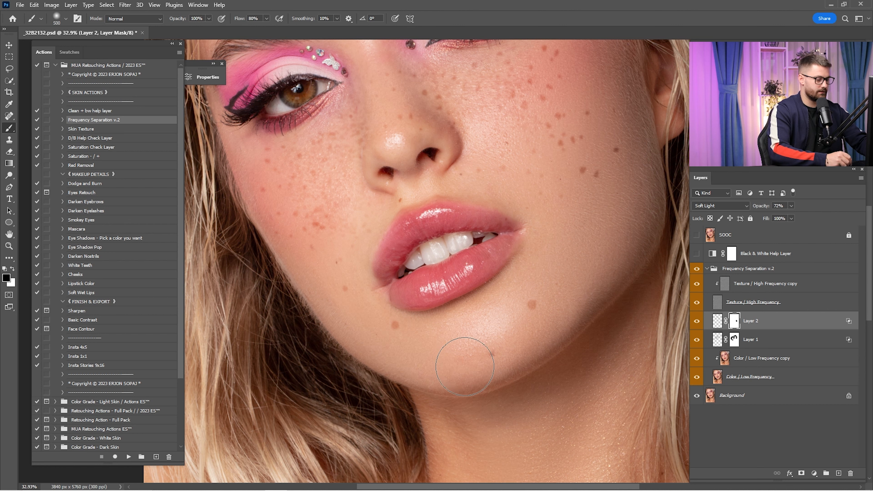
left_click_drag(399, 338, 410, 337)
left_click_drag(548, 238, 544, 315)
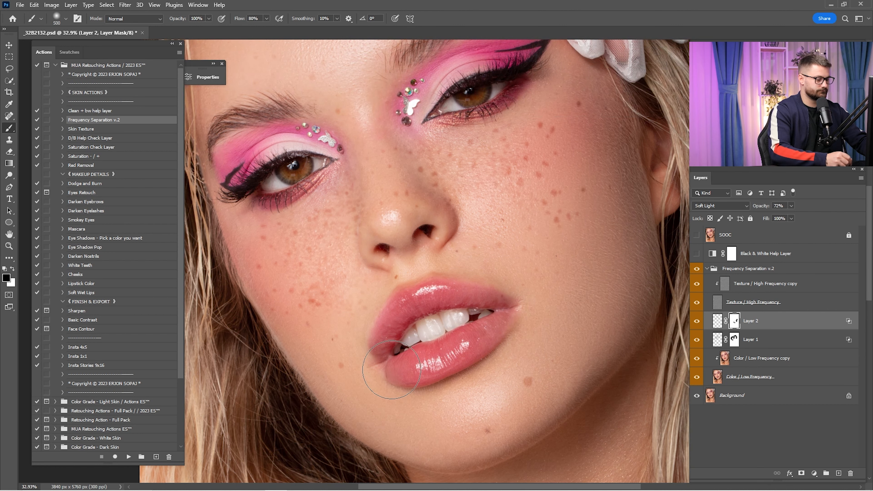
mouse_move(386, 376)
left_mouse_down()
mouse_move(516, 382)
mouse_move(590, 230)
left_mouse_up()
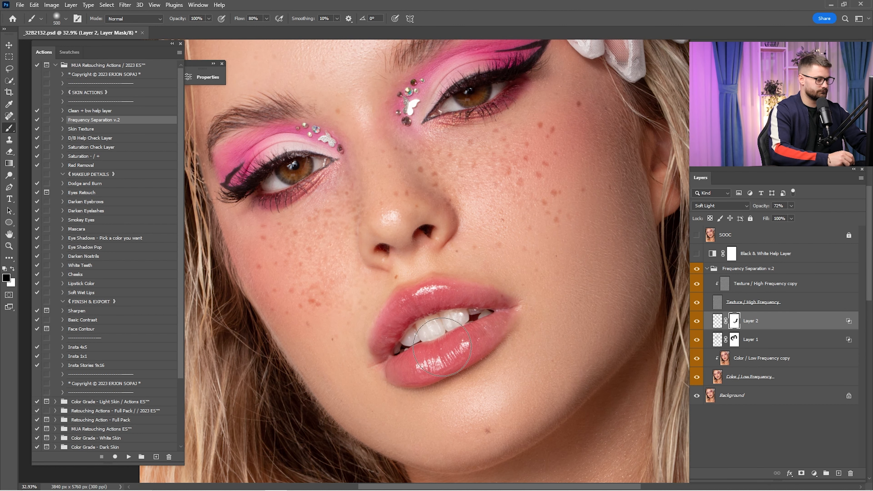
Step: Check the masked freckles on the full portrait by toggling the visibility of Layer 2
key("ctrl+0")
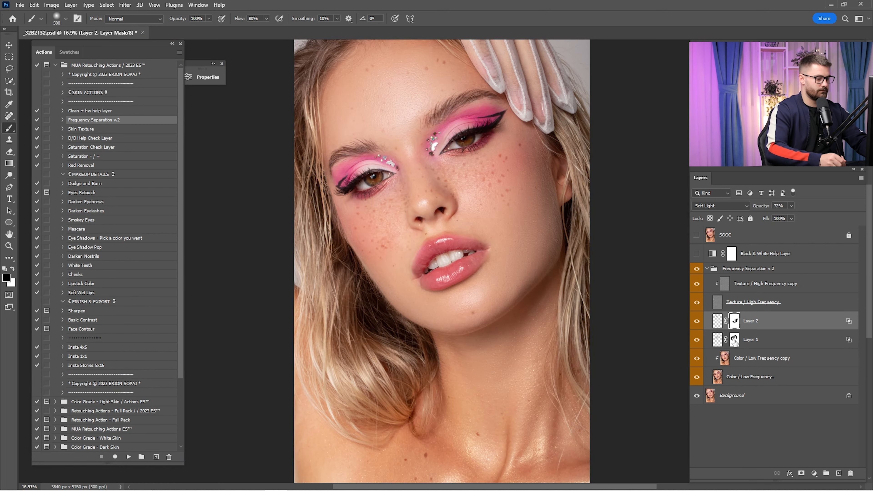
left_click(696, 321)
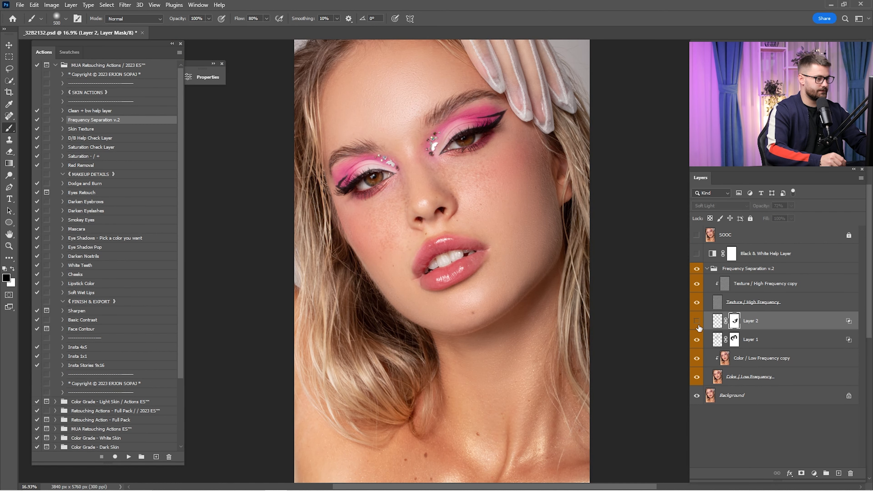
left_click(697, 321)
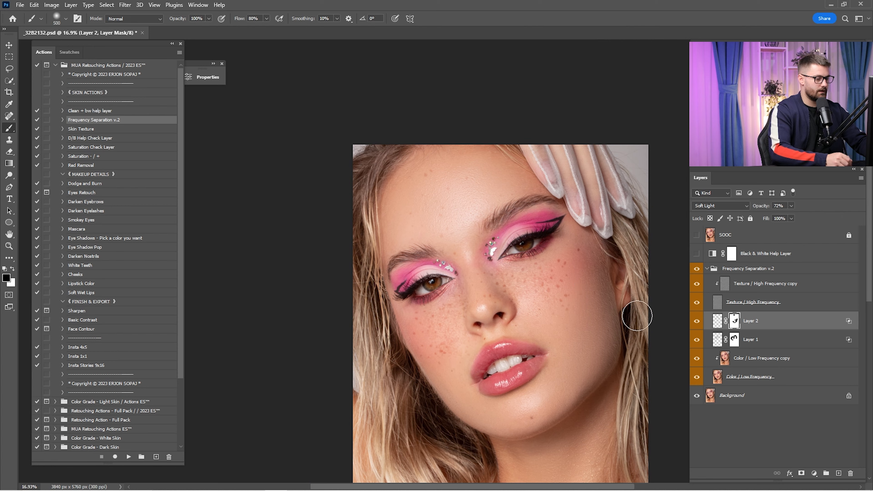
Step: Create a new layer above Layer 2 and choose the Regular freckles brush for it
key("ctrl+plus")
left_click(839, 473)
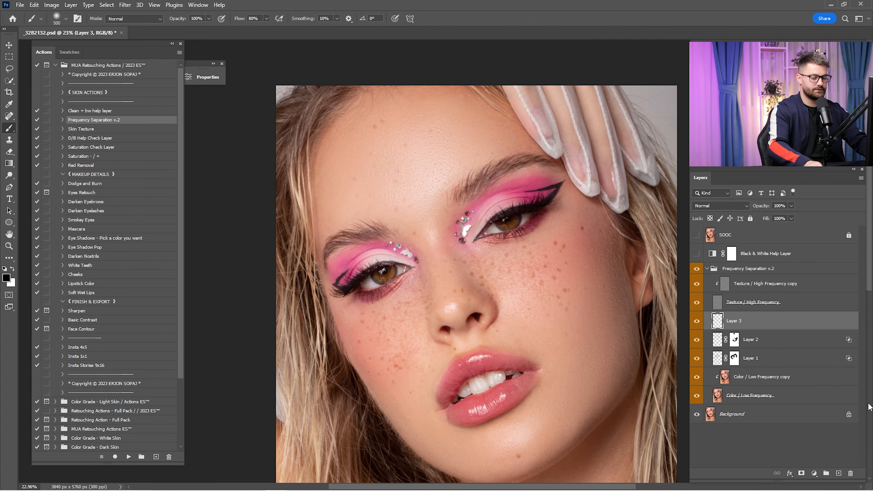
right_click(474, 248)
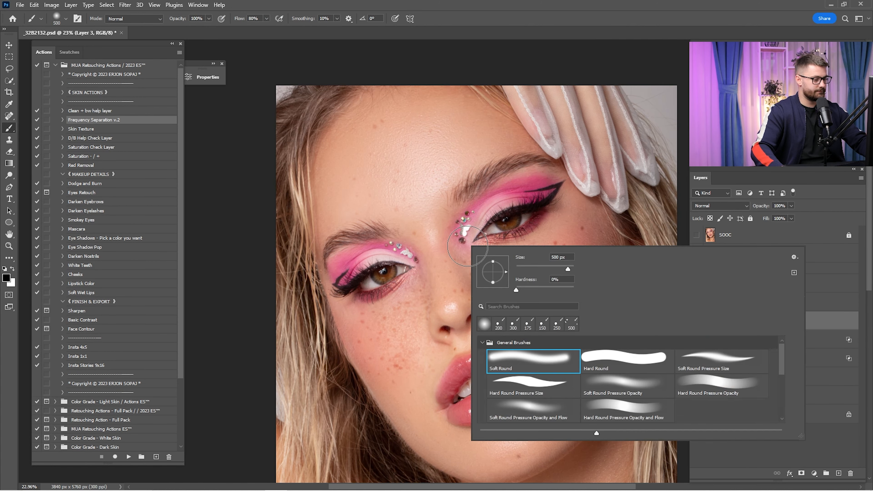
scroll(570, 385, "down", 5)
left_click(605, 392)
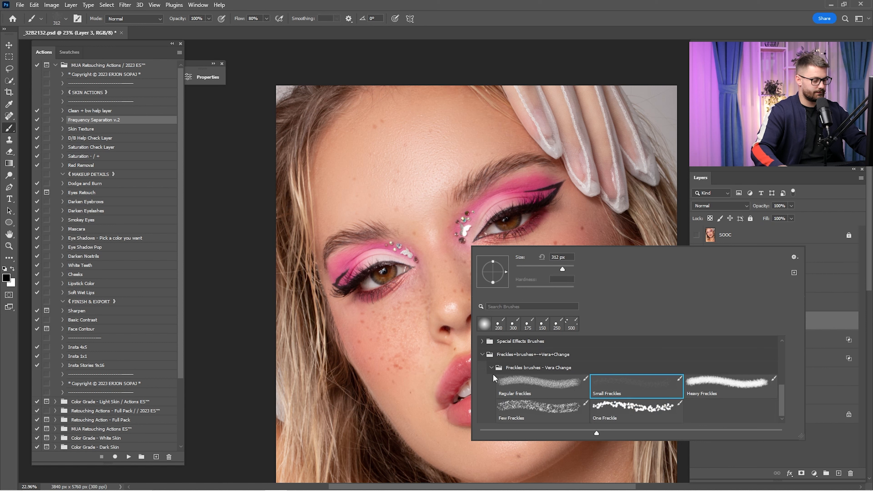
left_click(535, 382)
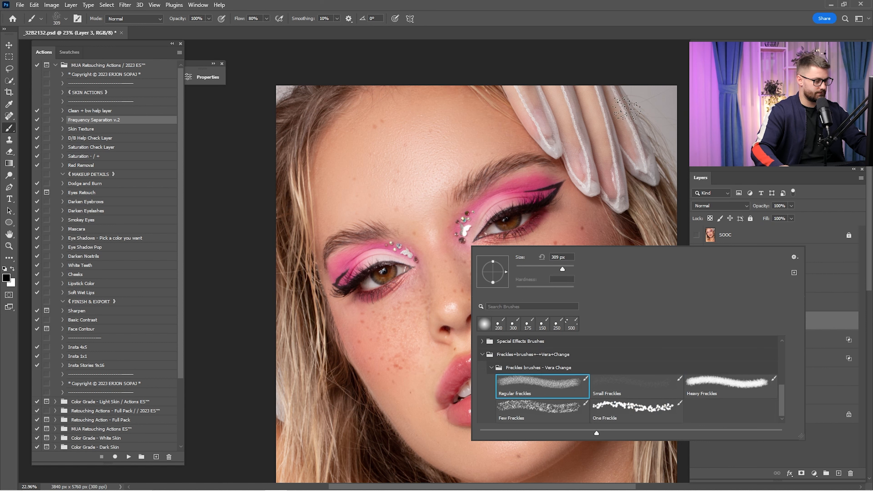
left_click(636, 20)
Step: Stamp black freckles over both cheeks and the sides of the nose, varying the brush between 600 and 800 px
key("bracketright")
key("bracketright")
key("bracketright")
key("bracketright")
key("bracketright")
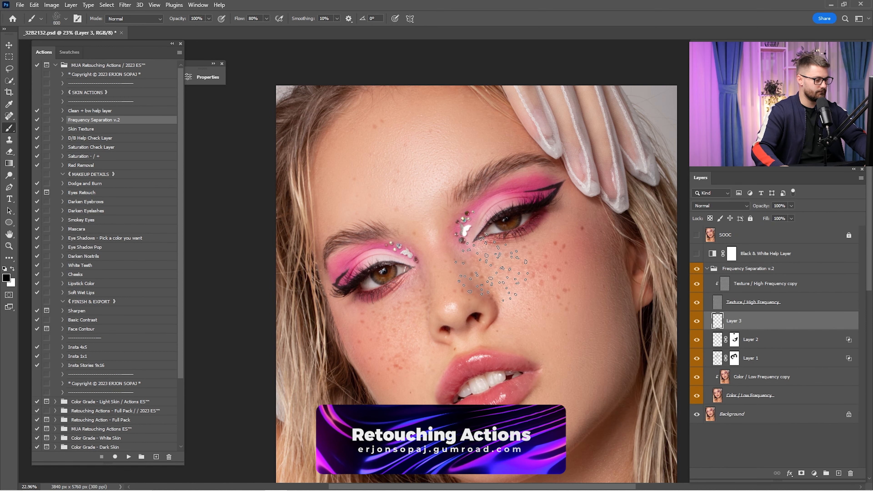
key("bracketleft")
left_click(489, 270)
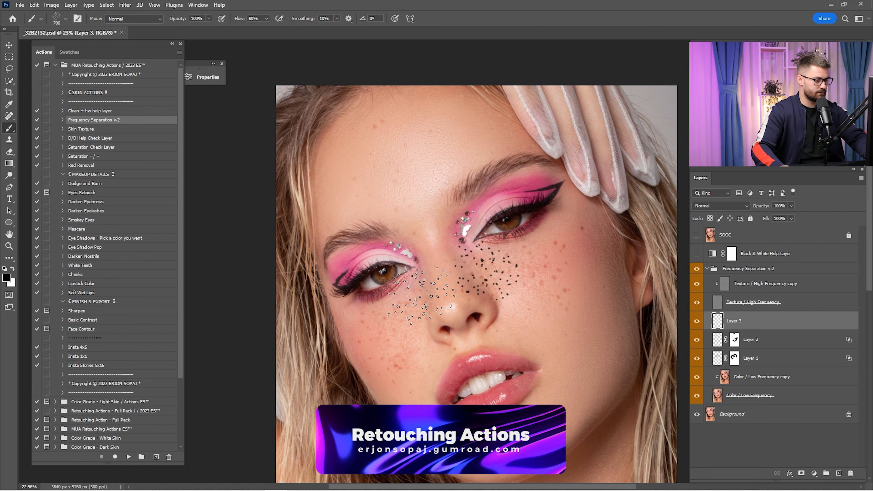
key("bracketleft")
left_click(405, 320)
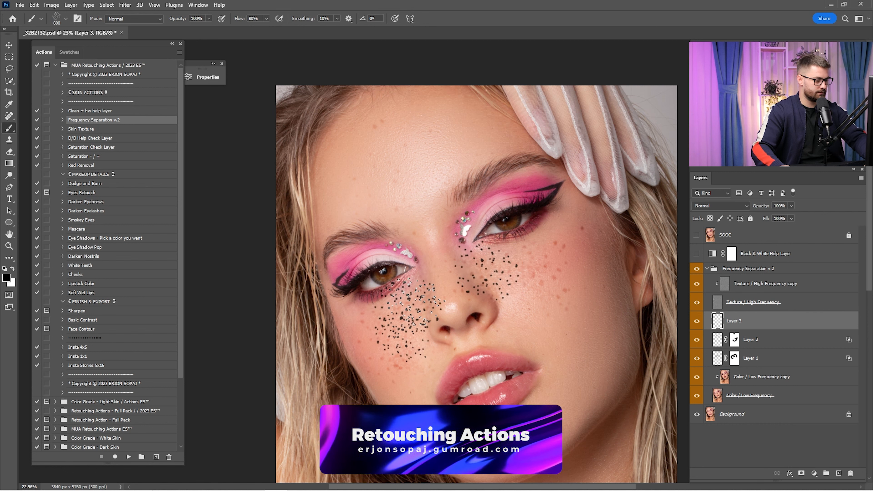
key("bracketright")
key("bracketright")
left_click(519, 289)
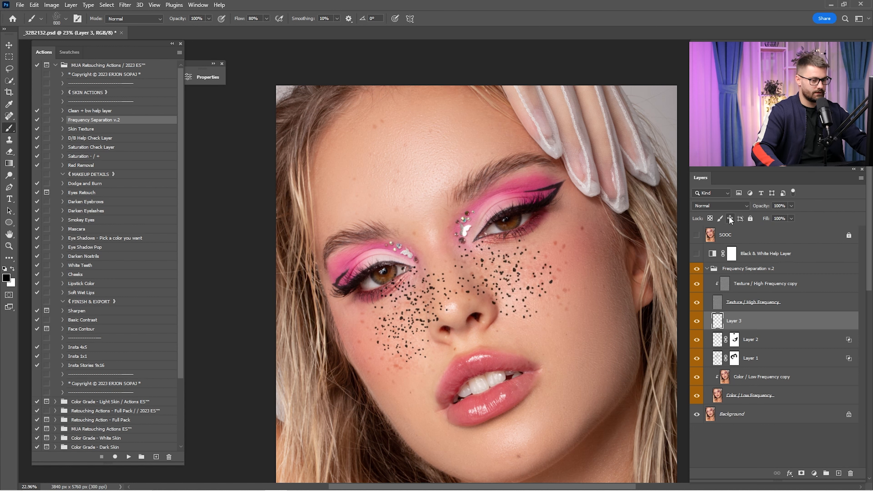
Step: Set Layer 3 to Soft Light and apply a Gaussian Blur with a 4-pixel radius
left_click(719, 205)
left_click(711, 309)
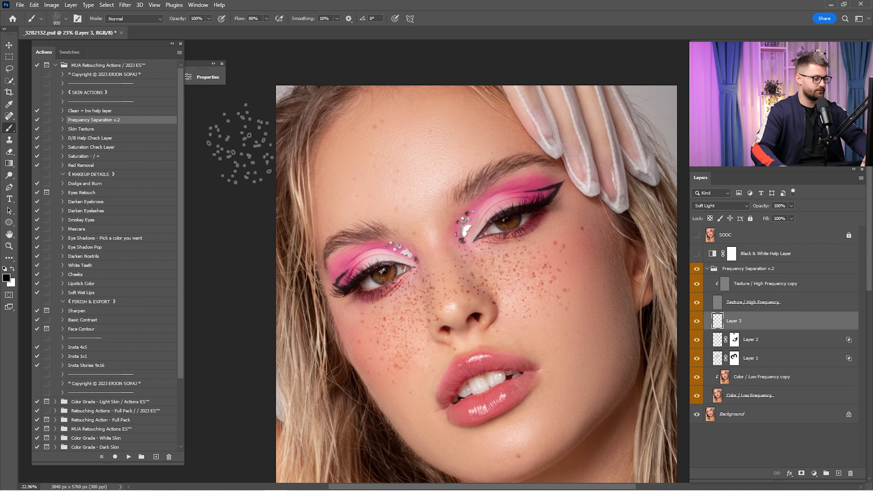
left_click(125, 5)
mouse_move(171, 124)
left_click(278, 160)
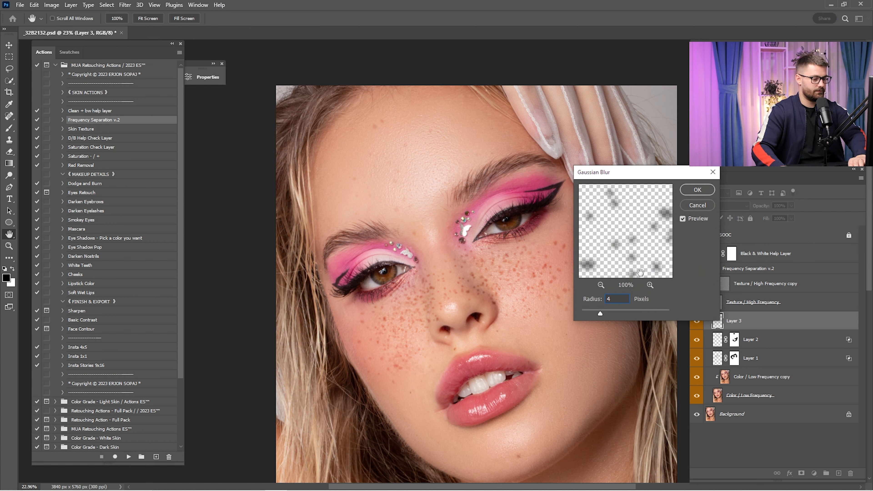
type("4")
left_click(698, 190)
Step: Paste the copied layer style onto Layer 3 and add a layer mask
right_click(765, 333)
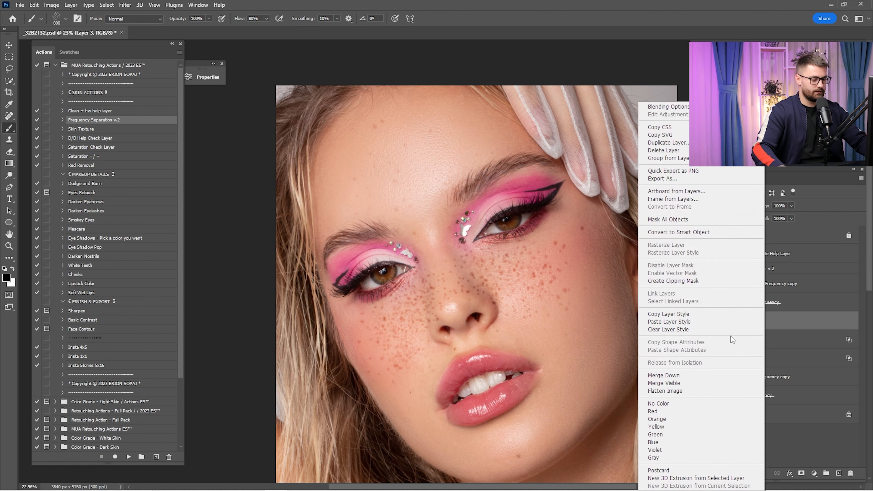
left_click(698, 322)
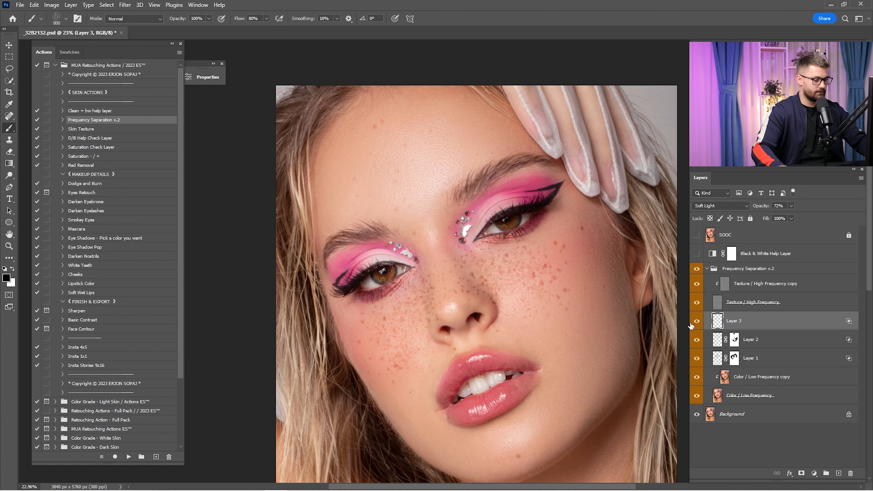
left_click(801, 473)
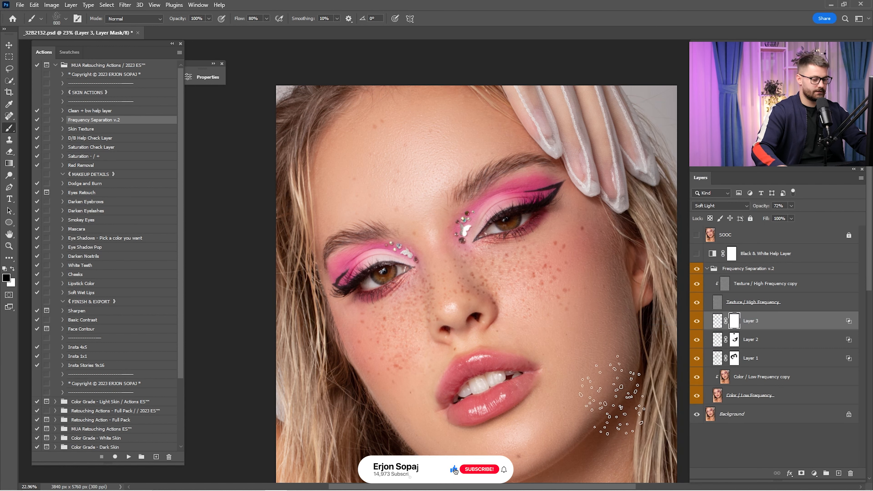
Step: Mask out excess Layer 3 freckles around the nose and under the eyes with a Soft Round brush reduced to 400 px
left_click_drag(474, 317, 484, 316)
right_click(463, 291)
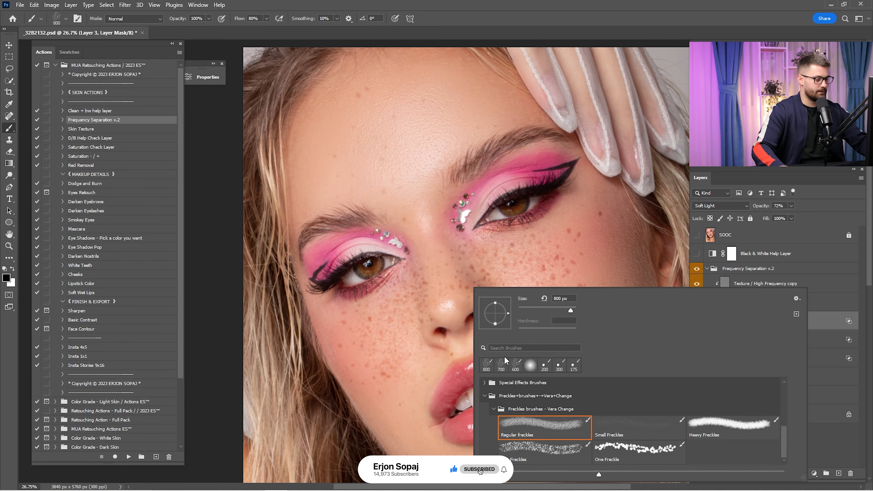
scroll(522, 413, "up", 10)
left_click(522, 399)
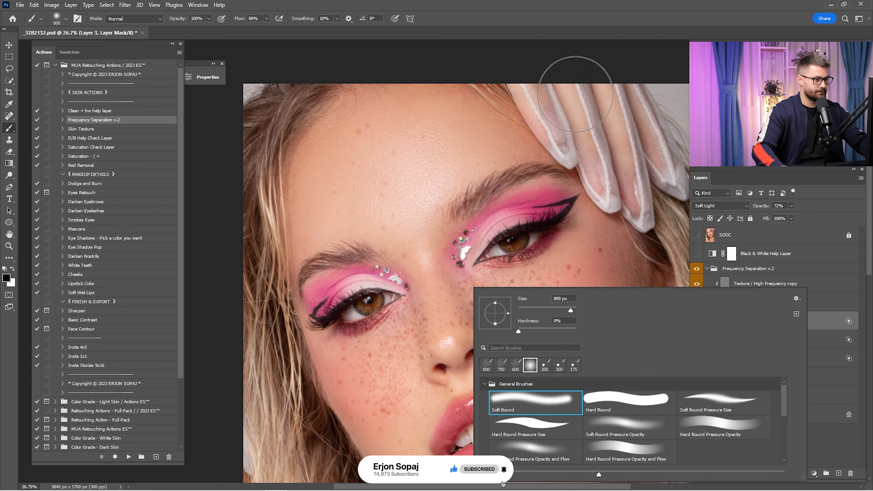
key("Return")
mouse_move(521, 330)
left_mouse_down()
mouse_move(550, 231)
mouse_move(530, 231)
left_mouse_up()
key("bracketleft")
key("bracketleft")
key("bracketleft")
key("bracketleft")
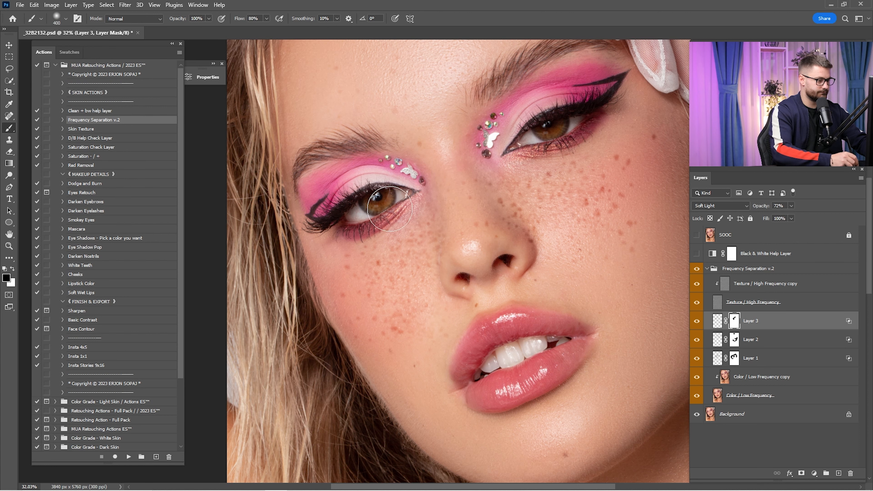
Step: Collapse the Frequency Separation v.2 group and compare the full portrait with and without it
key("ctrl+0")
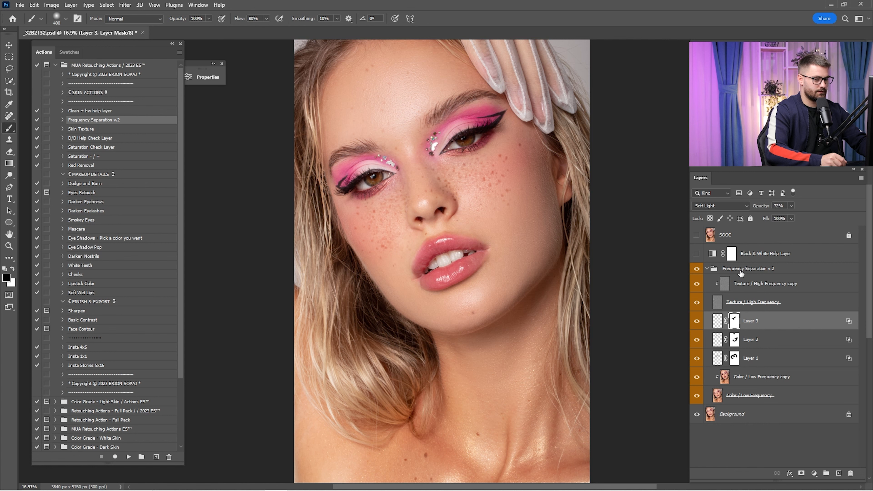
left_click(708, 269)
left_click(696, 269)
left_click(696, 270)
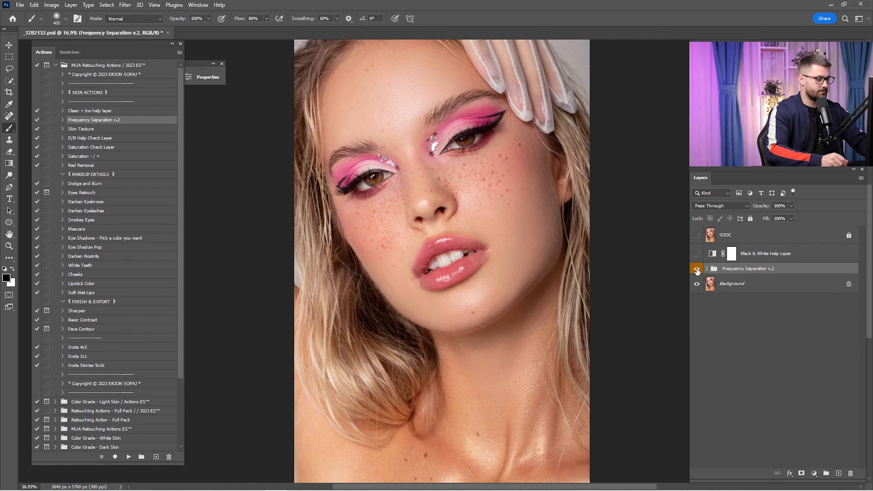
left_click(696, 270)
left_click(697, 269)
left_click(696, 270)
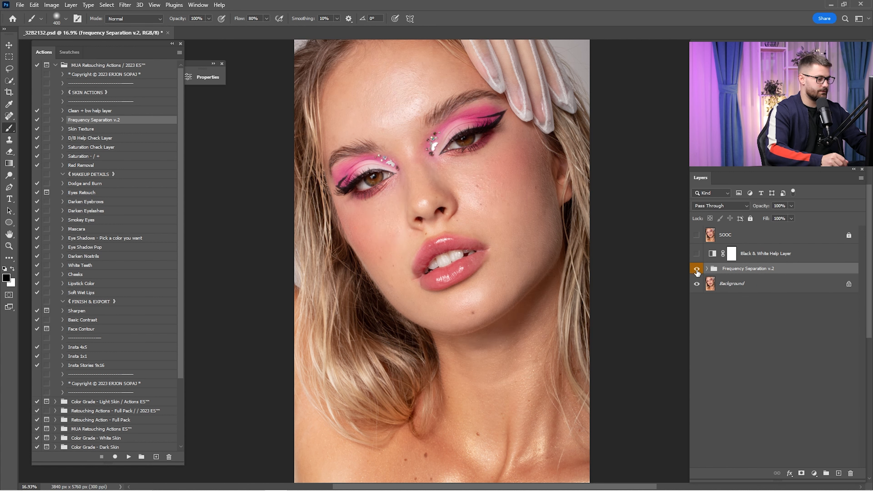
left_click(696, 270)
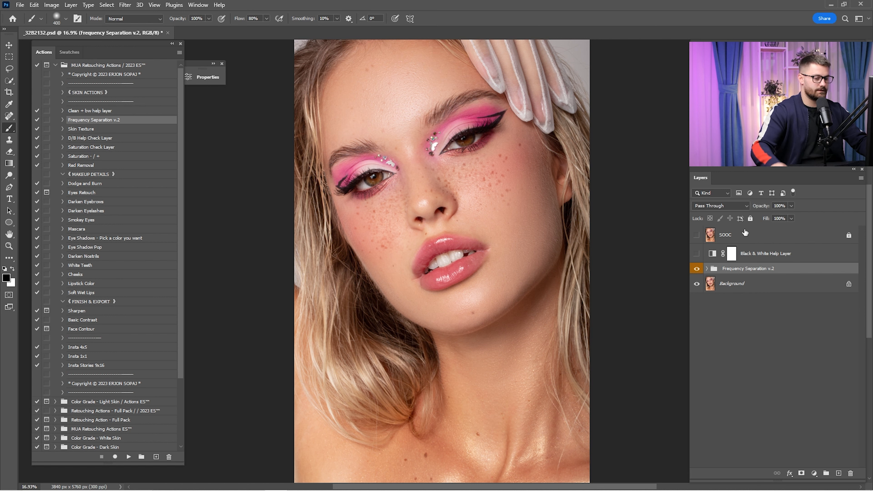
Step: Run the Eye Shadow Pop action and reveal its effect on both eyes' shadow by painting the mask white with a 300 px brush
left_click(95, 248)
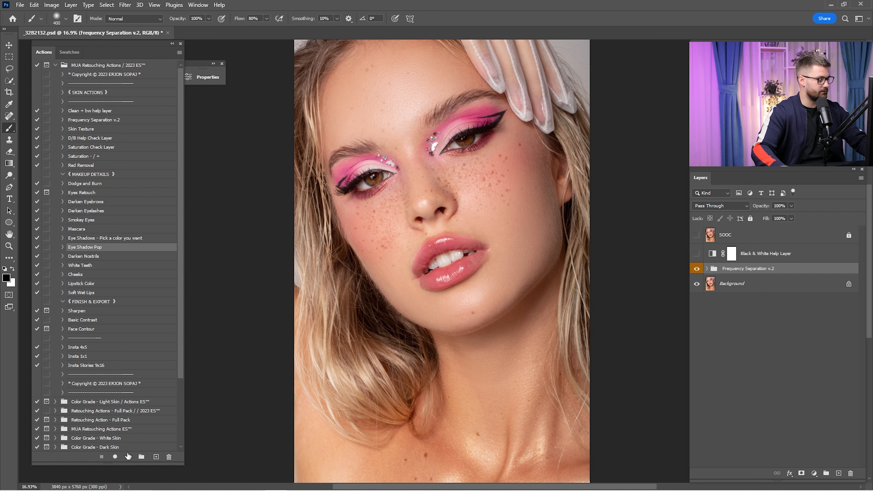
left_click(128, 456)
left_click_drag(455, 149, 480, 165)
mouse_move(444, 132)
left_mouse_down()
mouse_move(461, 199)
mouse_move(476, 200)
left_mouse_up()
key("x")
key("b")
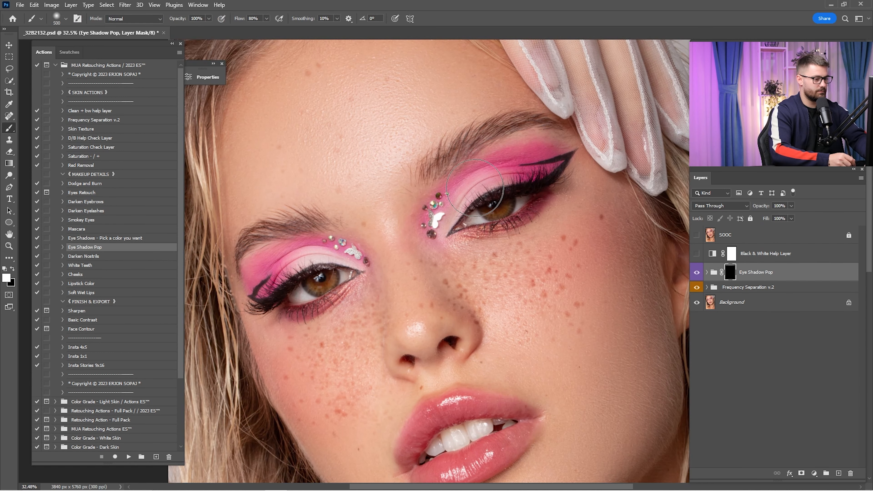
key("bracketleft")
key("bracketleft")
mouse_move(432, 238)
left_mouse_down()
mouse_move(486, 173)
mouse_move(545, 157)
left_mouse_up()
mouse_move(552, 193)
left_mouse_down()
mouse_move(545, 210)
mouse_move(462, 243)
left_mouse_up()
mouse_move(363, 239)
left_mouse_down()
mouse_move(495, 190)
mouse_move(418, 213)
mouse_move(392, 234)
mouse_move(413, 261)
mouse_move(494, 237)
left_mouse_up()
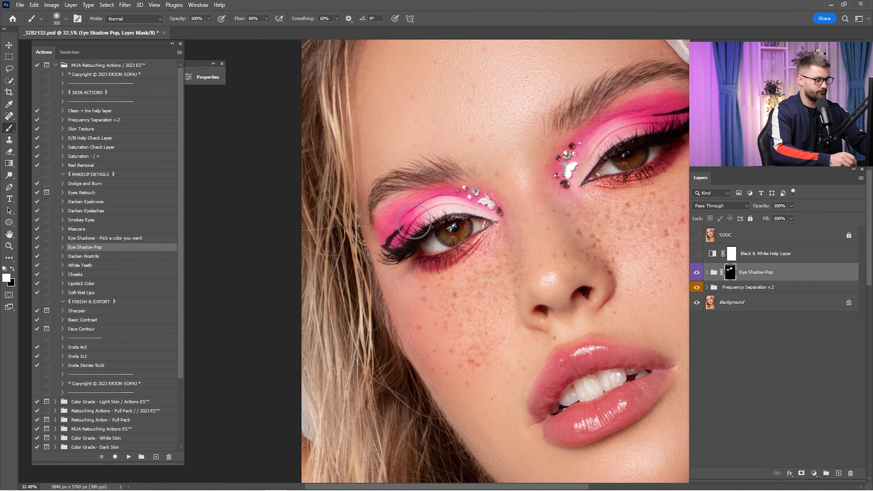
Step: Compare the full portrait with and without the Eye Shadow Pop group and set the group's opacity to 69%
key("ctrl+0")
left_click(697, 272)
left_click(696, 272)
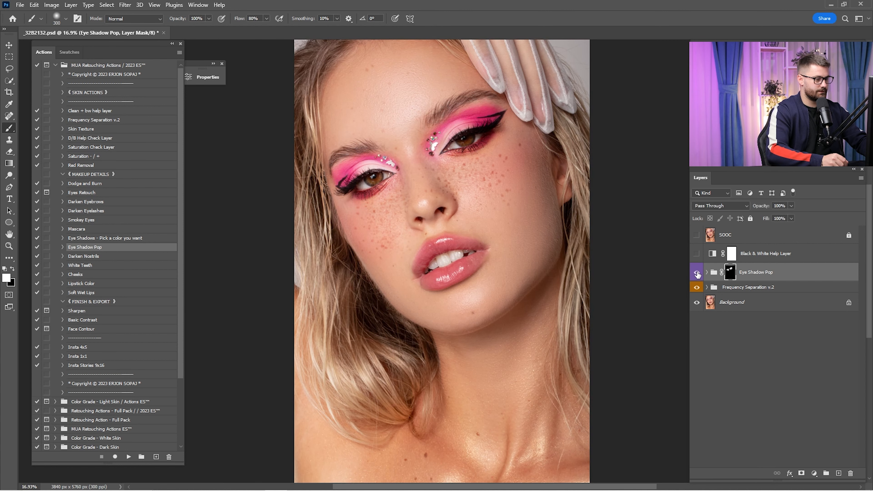
left_click(697, 272)
left_click(697, 272)
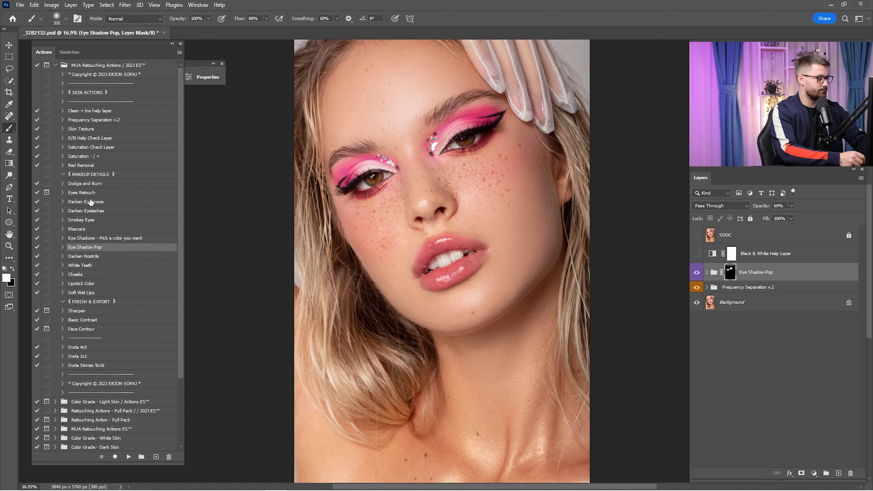
Step: Run the Dodge and Burn action and brighten the forehead on the Dodge mask with a large soft brush
left_click(86, 185)
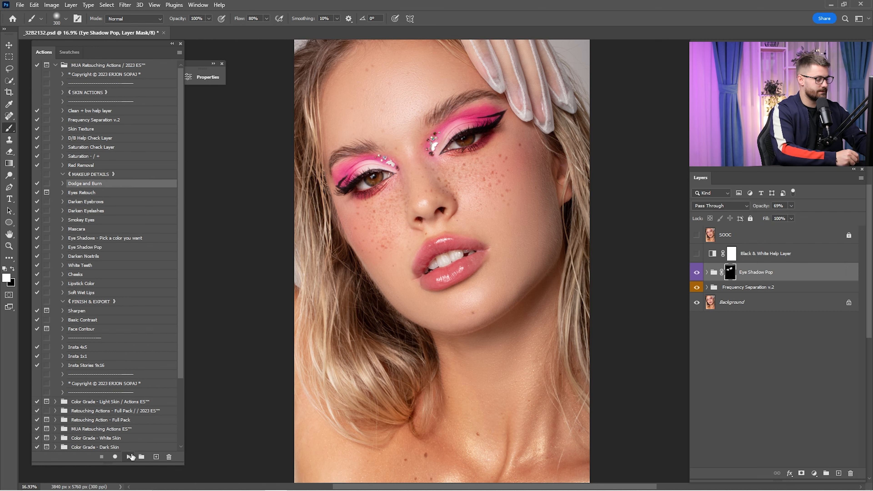
left_click(129, 457)
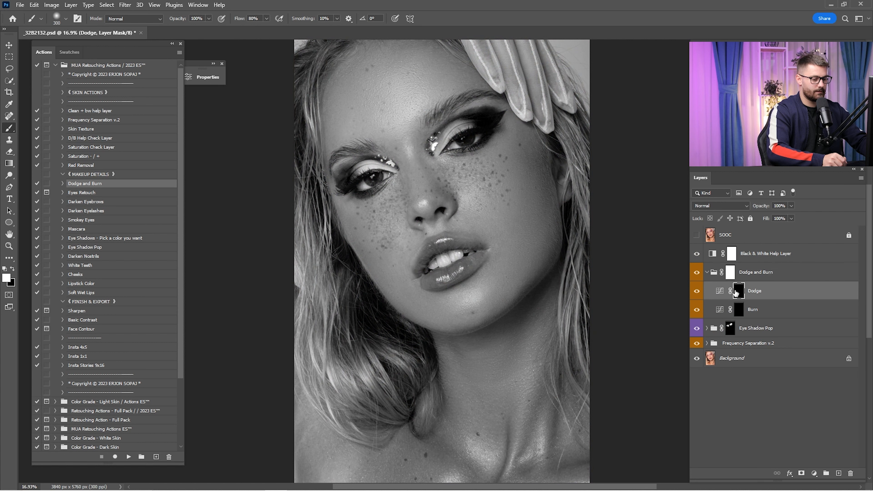
key("bracketright")
key("bracketright")
key("bracketright")
key("bracketright")
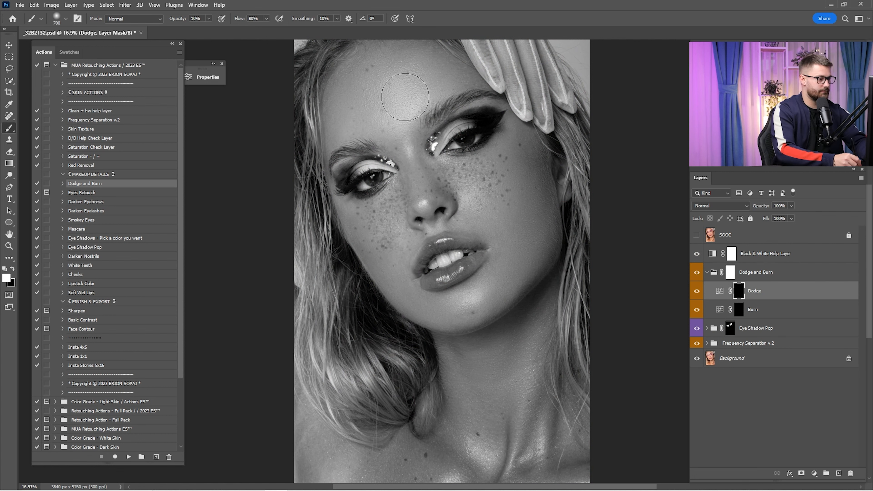
key("bracketright")
key("3")
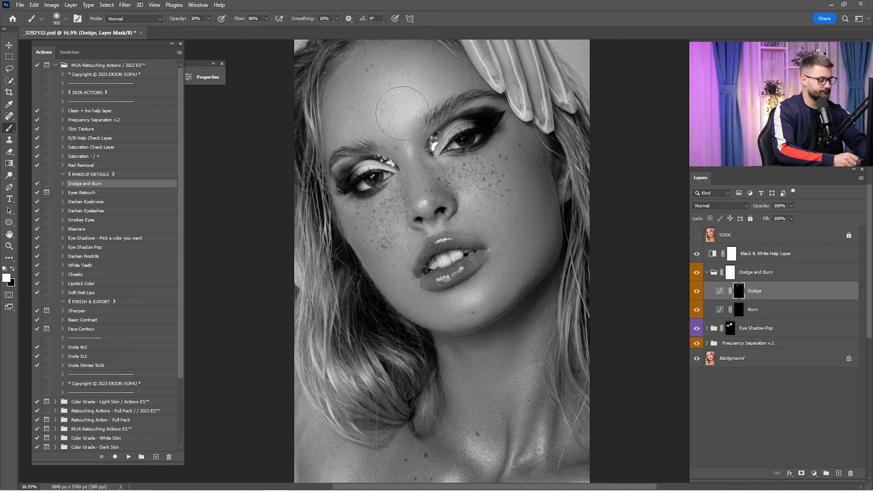
Step: Dodge the cheeks and the area below the lips at 30% brush opacity, and hide the Black & White Help Layer
key("bracketleft")
left_click(392, 205)
left_click(465, 196)
key("bracketleft")
left_click(461, 289)
left_click(697, 253)
Step: Brighten the eye nearest the gloved hand on the Dodge mask with a small soft brush at 30% opacity
key("bracketleft")
key("bracketleft")
key("bracketleft")
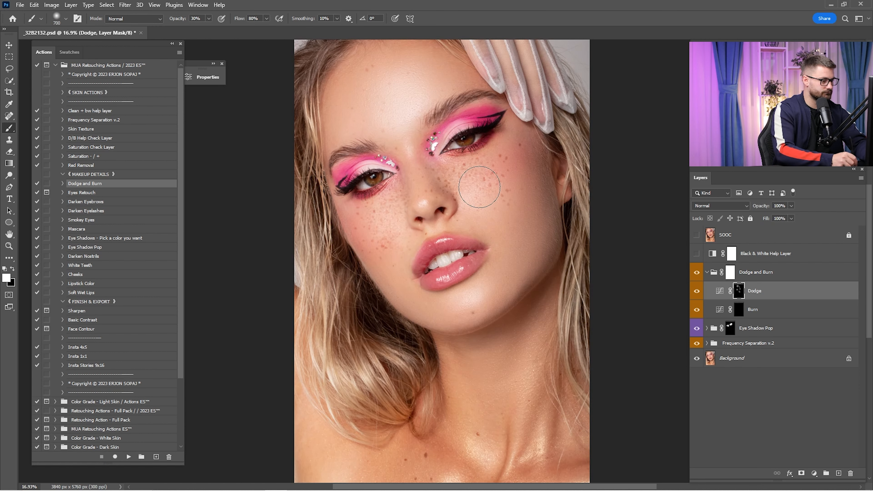
key("ctrl+space")
left_click_drag(459, 142, 496, 170)
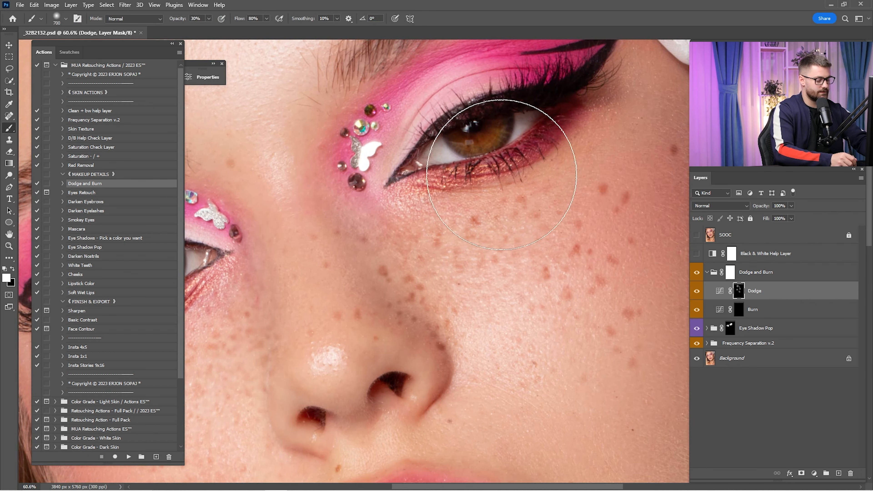
key("bracketleft")
key("bracketleft")
key("bracketleft")
key("bracketleft")
key("bracketleft")
key("bracketleft")
key("bracketleft")
key("bracketleft")
key("bracketleft")
key("bracketleft")
key("bracketleft")
key("bracketleft")
key("bracketleft")
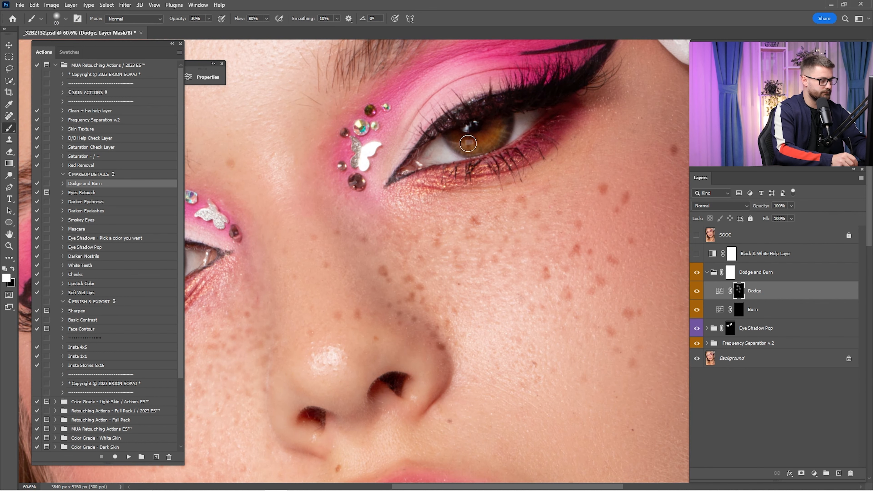
key("bracketright")
key("bracketright")
left_click_drag(433, 153, 448, 151)
left_click_drag(519, 126, 534, 119)
Step: Brighten the other eye on the Dodge mask with a 150 px soft brush
key("space")
left_click_drag(412, 166, 653, 85)
key("bracketright")
key("bracketright")
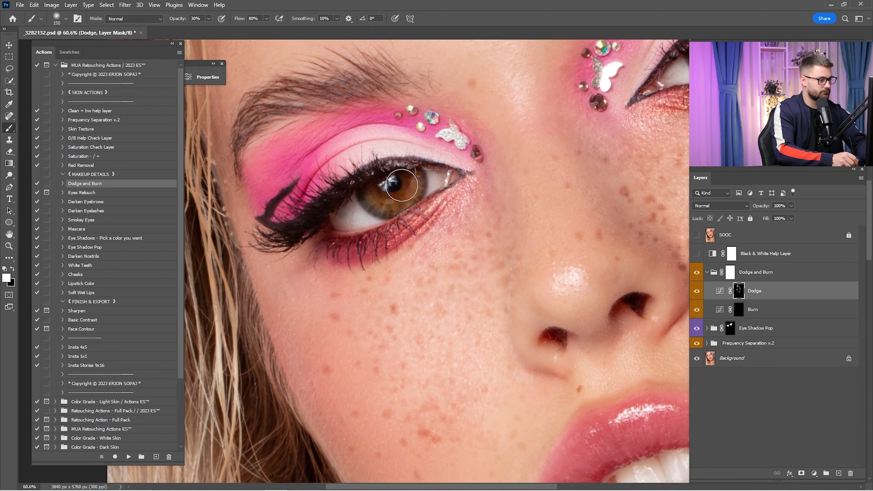
Step: Fit the whole portrait in view and compare it with and without the Dodge layer
key("ctrl+0")
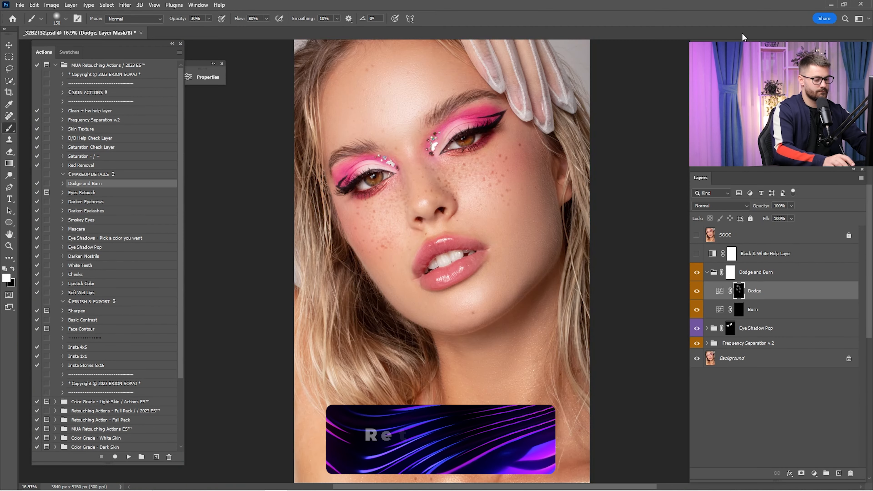
left_click(696, 290)
left_click(696, 291)
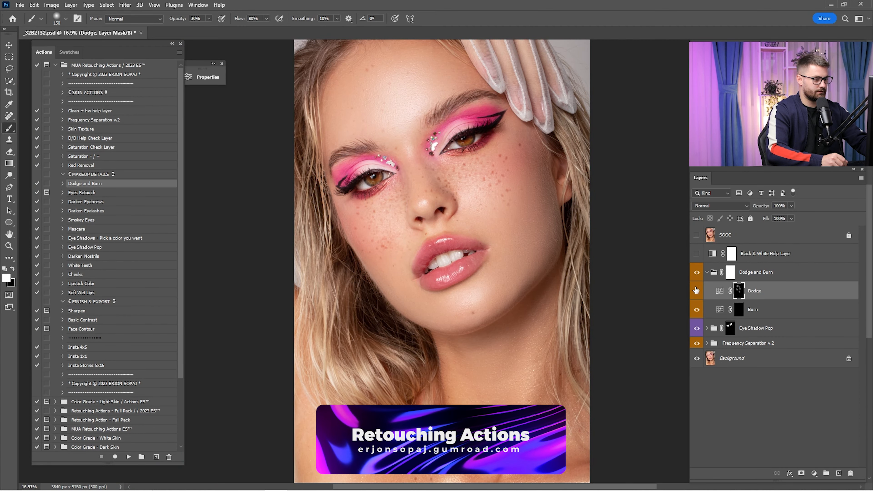
Step: Compare the portrait with and without the Dodge layer, and lower that layer's opacity to about 95%
left_click(696, 291)
left_click(697, 290)
left_click_drag(765, 207, 762, 209)
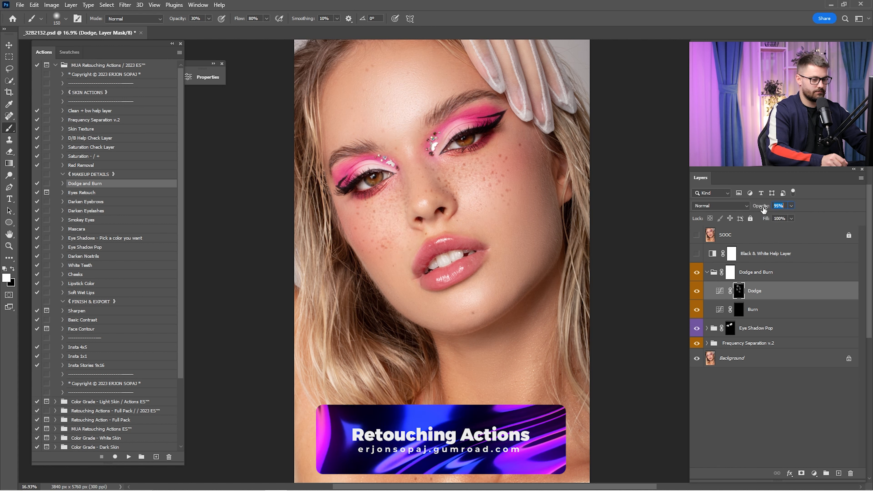
Step: Burn the shadow areas around the face on the Burn mask with a large 800–1100 px soft brush at 10% opacity
left_click(753, 309)
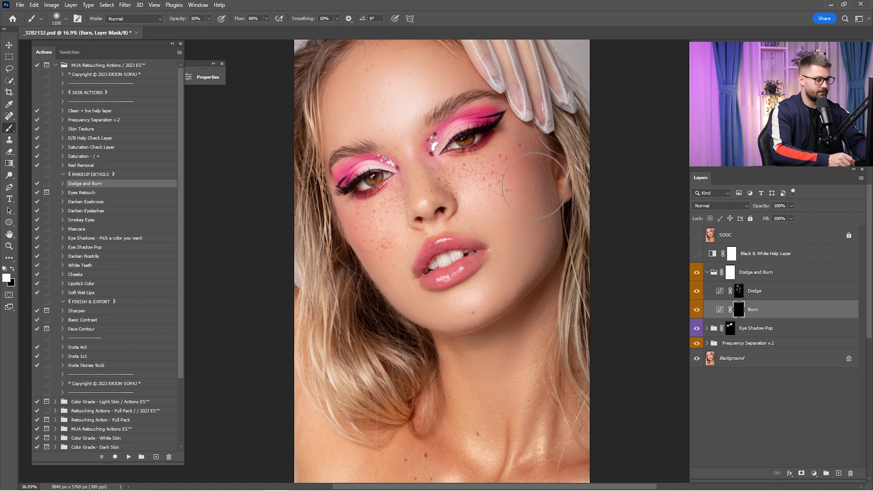
key("bracketright")
key("bracketright")
key("bracketright")
key("bracketright")
key("bracketright")
key("bracketright")
key("bracketright")
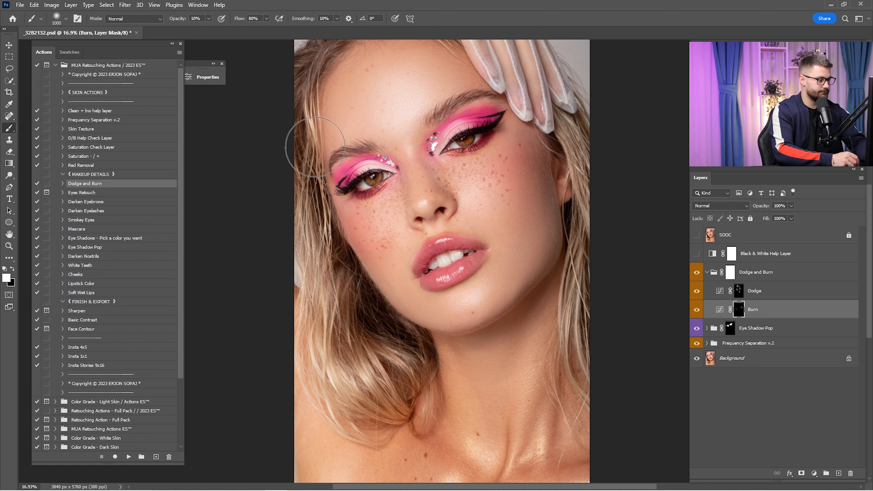
key("bracketleft")
key("bracketleft")
key("bracketleft")
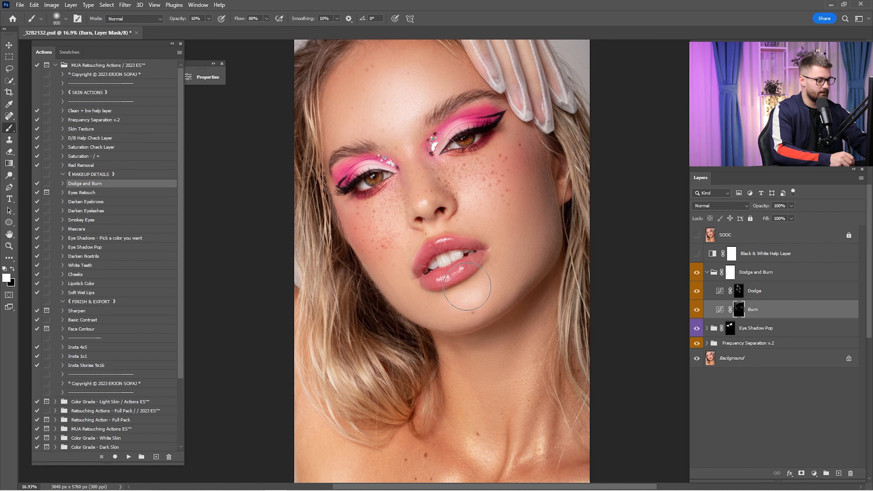
Step: Burn the lash line and eyebrow of the eye nearest the gloved hand on the Burn mask at 10% brush opacity
mouse_move(450, 160)
left_mouse_down()
mouse_move(477, 161)
mouse_move(501, 187)
mouse_move(501, 212)
left_mouse_up()
key("bracketleft")
key("bracketleft")
key("bracketleft")
key("bracketleft")
key("bracketleft")
key("bracketleft")
key("bracketleft")
key("bracketleft")
key("bracketleft")
key("bracketleft")
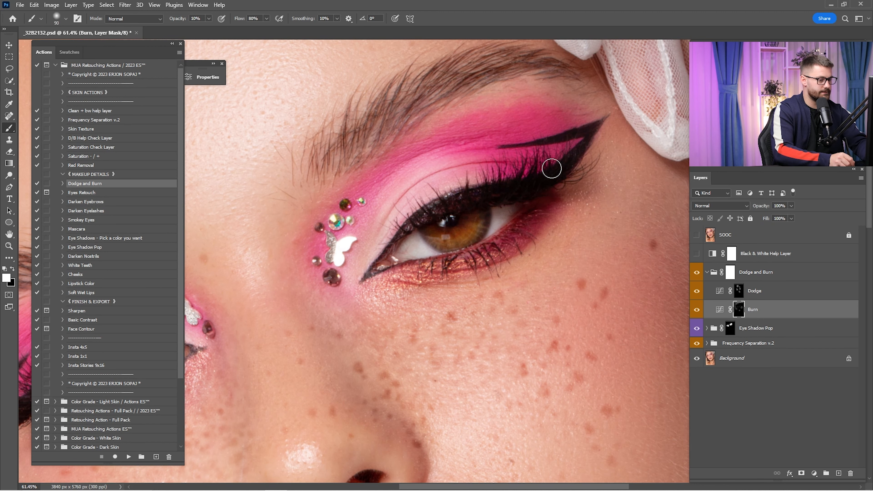
left_click_drag(446, 171, 463, 254)
key("bracketright")
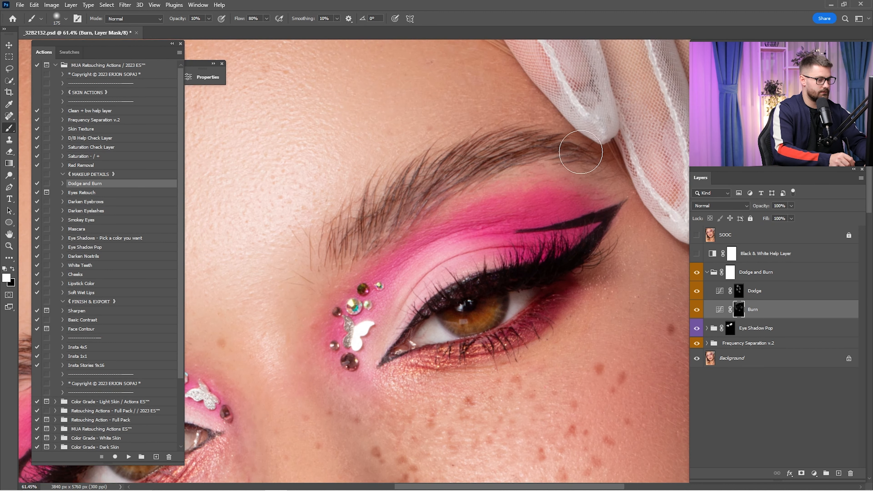
key("bracketright")
key("bracketright")
Step: Burn the other eye's eyebrow and lash line on the Burn mask, reducing the soft brush from 300 to 100 px
left_click_drag(329, 257, 512, 169)
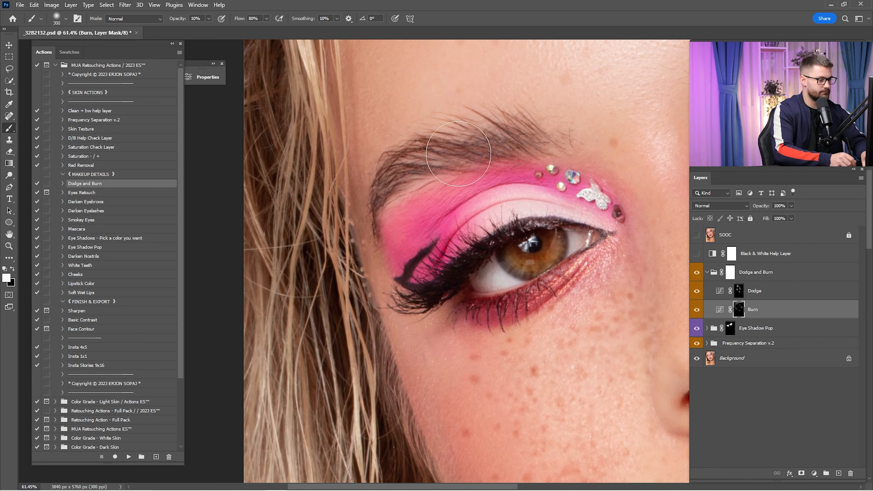
key("bracketleft")
key("bracketleft")
key("bracketleft")
key("bracketleft")
key("bracketleft")
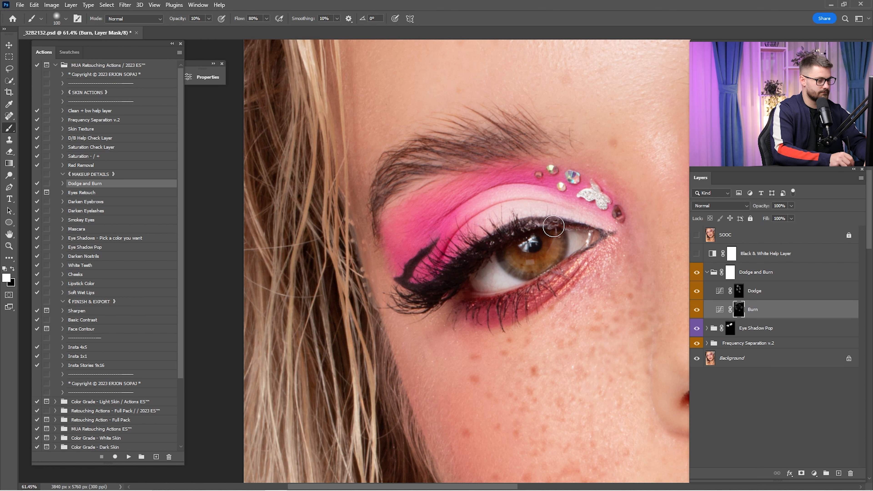
Step: Fit the whole portrait in view and compare the retouch with the original SOOC layer
key("ctrl+0")
left_click(697, 237)
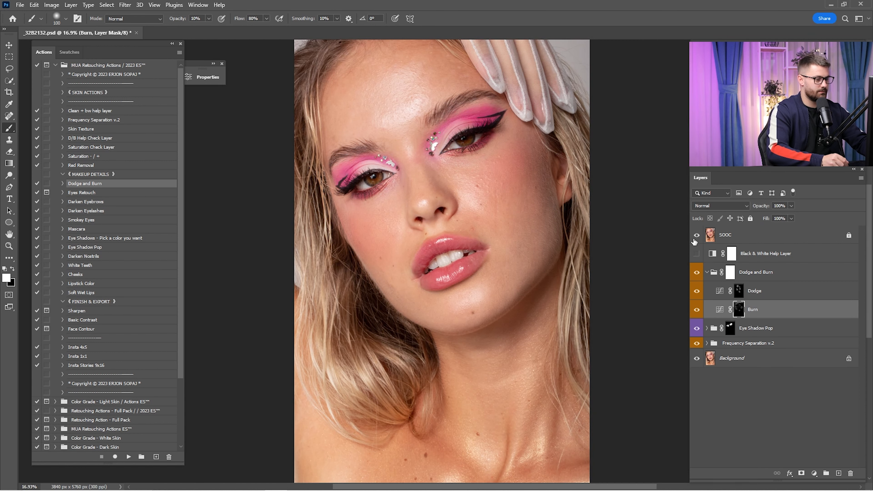
left_click(696, 237)
left_click(695, 237)
left_click(694, 237)
left_click(693, 241)
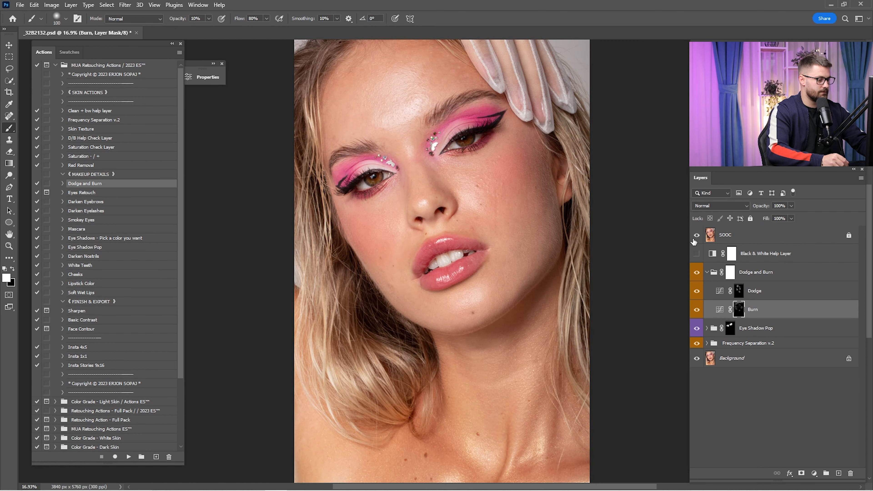
left_click(692, 241)
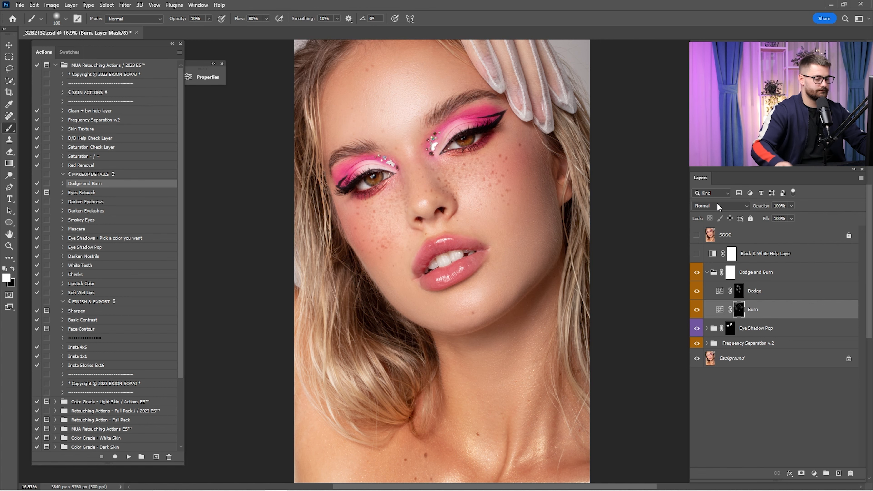
Step: Collapse the Dodge and Burn group and run the Darken Nostrils action above it
left_click(707, 271)
left_click(747, 273)
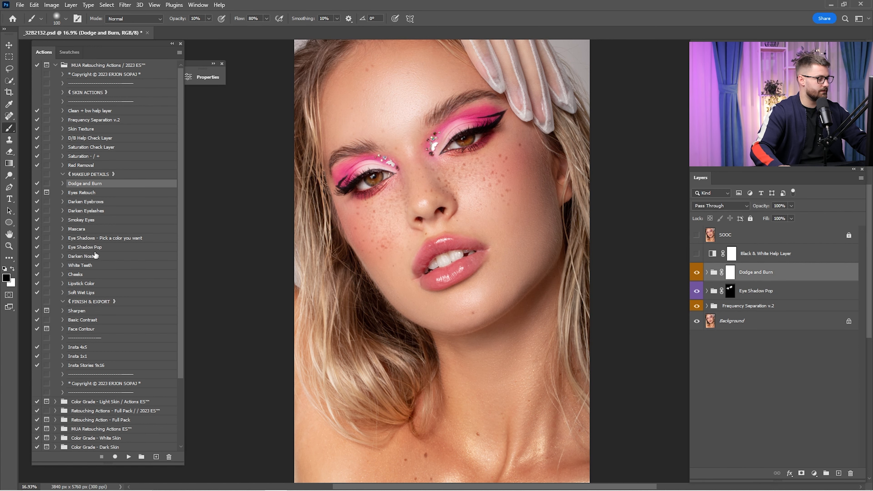
key("z")
left_click_drag(431, 214, 489, 222)
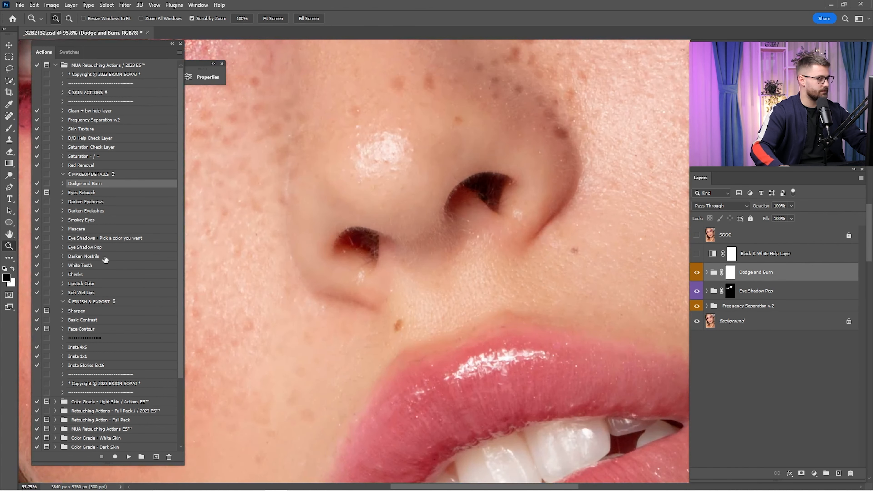
left_click(90, 257)
left_click(129, 457)
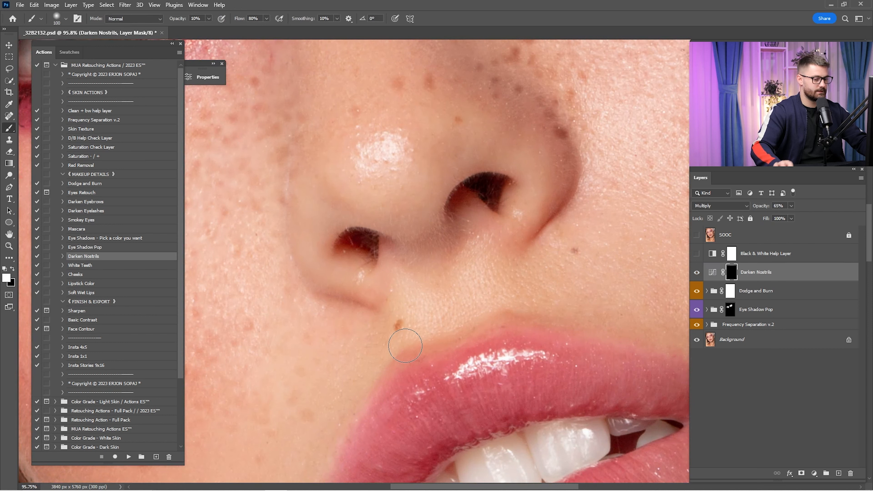
Step: Darken the nostril nearest the gloved hand on the Darken Nostrils mask with a 35 px brush at 100% opacity
key("z")
left_click_drag(472, 186, 484, 200)
key("b")
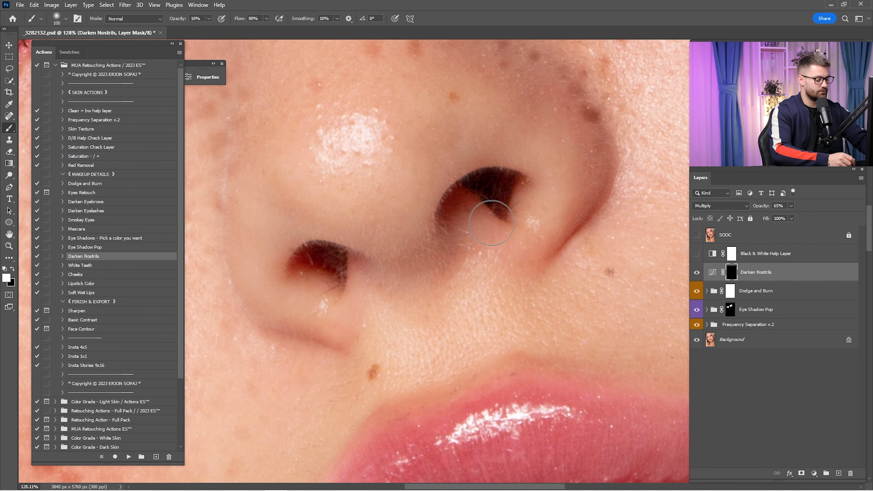
key("0")
key("bracketleft")
key("bracketleft")
key("bracketleft")
key("bracketleft")
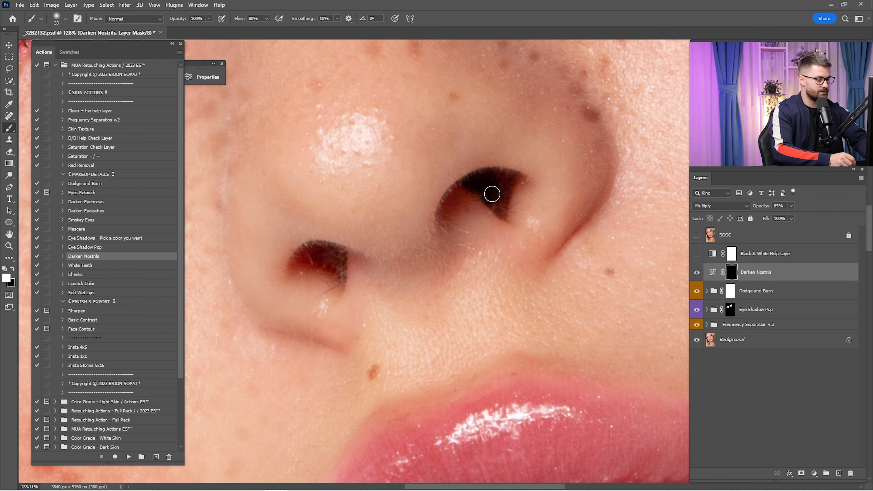
left_click_drag(492, 194, 498, 193)
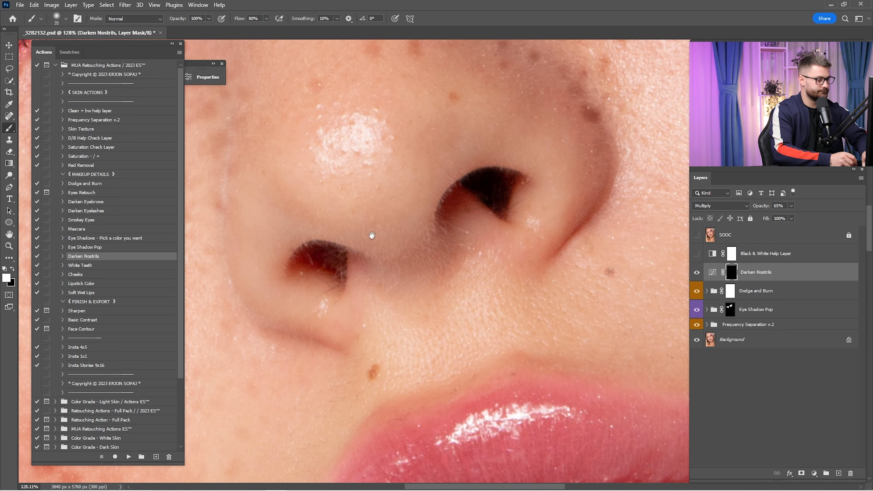
Step: Darken the other nostril with a 30 px brush and touch up the first nostril on the same mask
left_click_drag(371, 235, 523, 173)
left_click_drag(465, 190, 495, 207)
key("bracketleft")
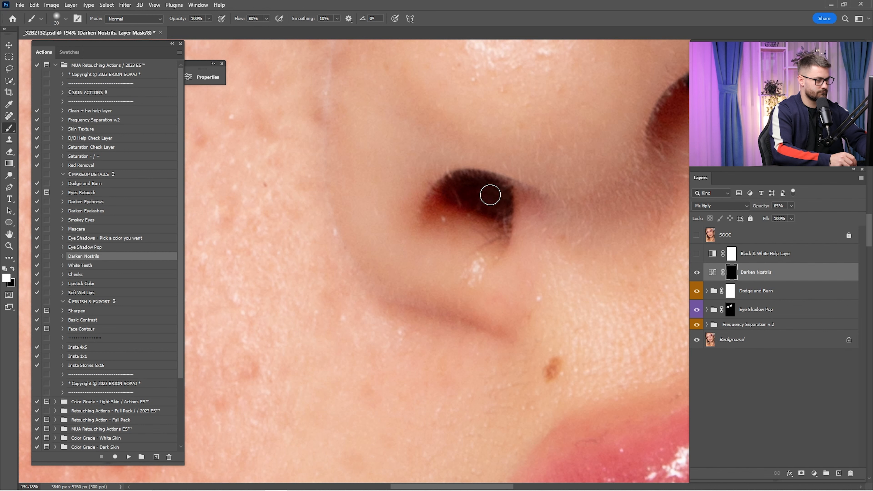
left_click_drag(584, 165, 420, 259)
mouse_move(529, 177)
left_mouse_down()
mouse_move(510, 188)
mouse_move(551, 171)
left_mouse_up()
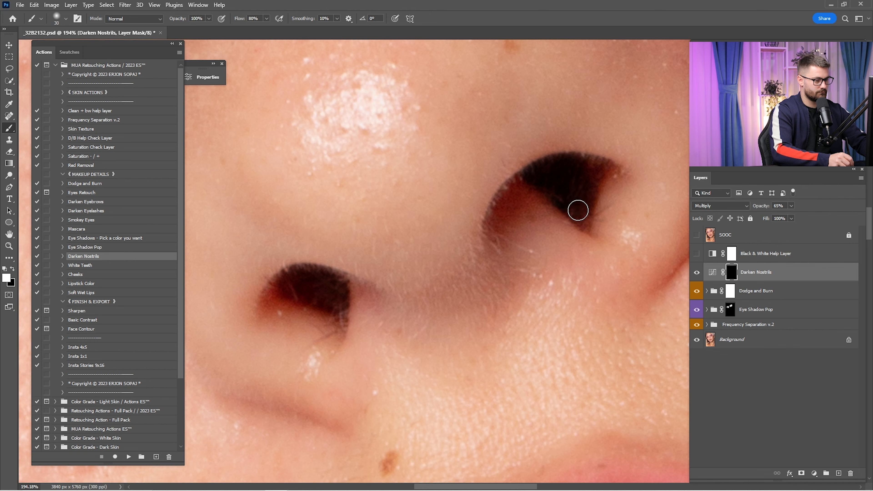
Step: Fit the whole portrait in view and compare it with and without the Darken Nostrils layer
key("ctrl+0")
left_click(695, 274)
left_click(696, 273)
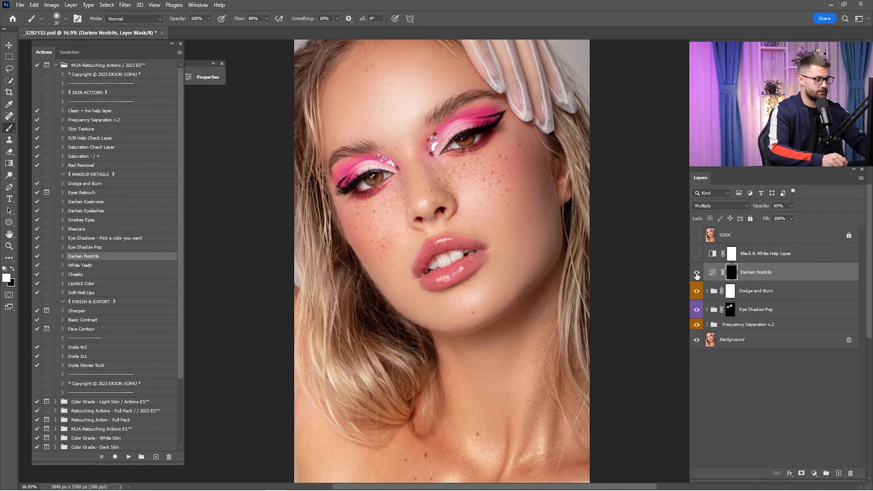
left_click(696, 273)
left_click(696, 273)
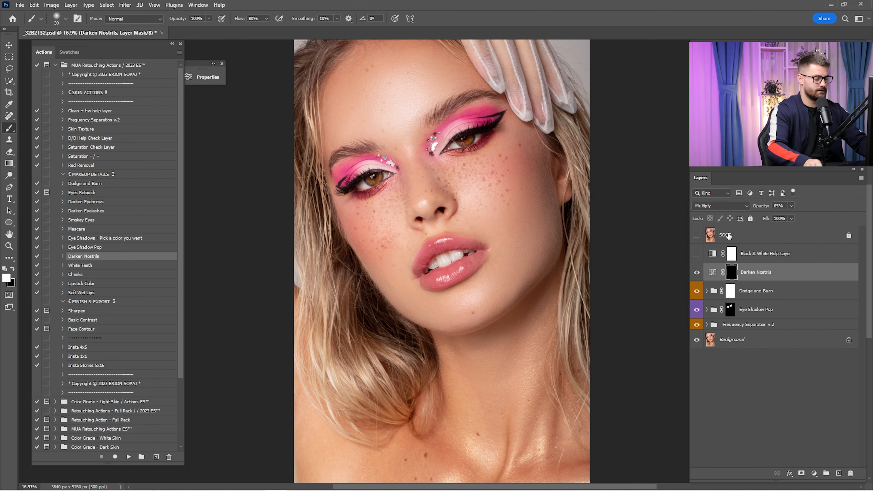
Step: Compare the retouch, including the darkened nostrils, with the SOOC layer
left_click(695, 235)
left_click(695, 235)
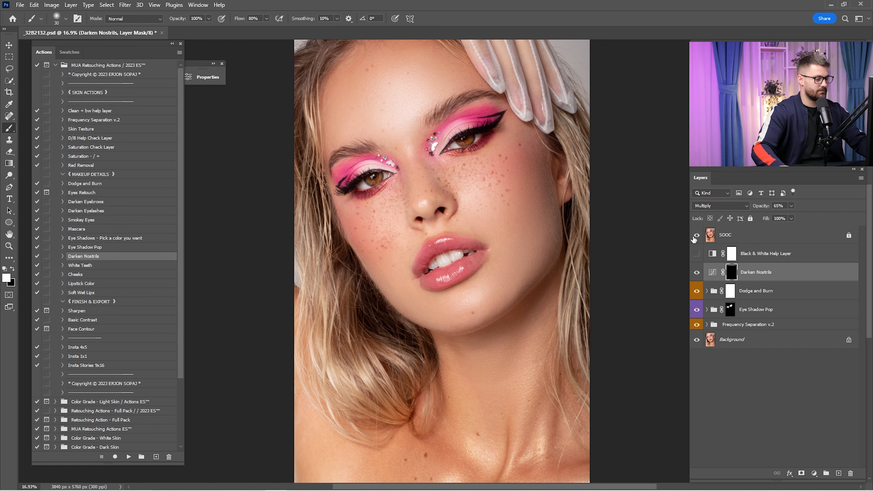
left_click(696, 235)
left_click(695, 236)
left_click(695, 235)
left_click(695, 236)
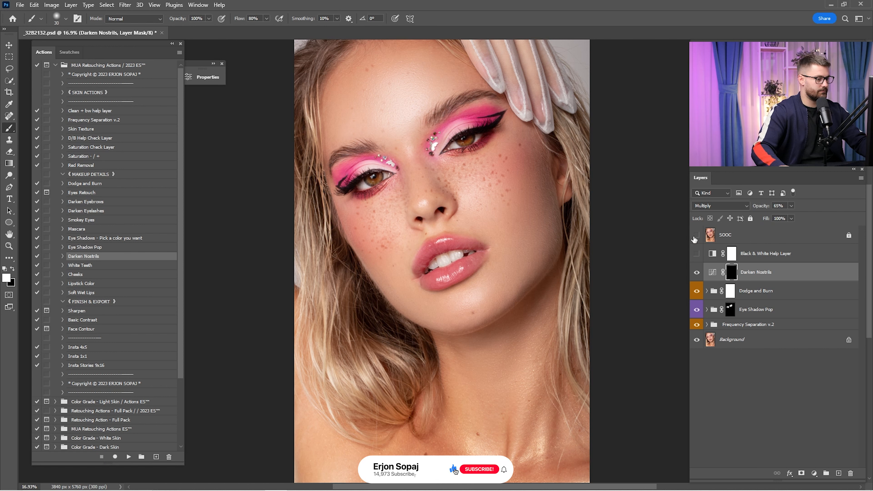
Step: Compare the portrait with and without the Dodge and Burn group, and reduce the group's opacity to about 58%
left_click(730, 290)
left_click(696, 292)
left_click(696, 292)
left_click(697, 291)
left_click(696, 291)
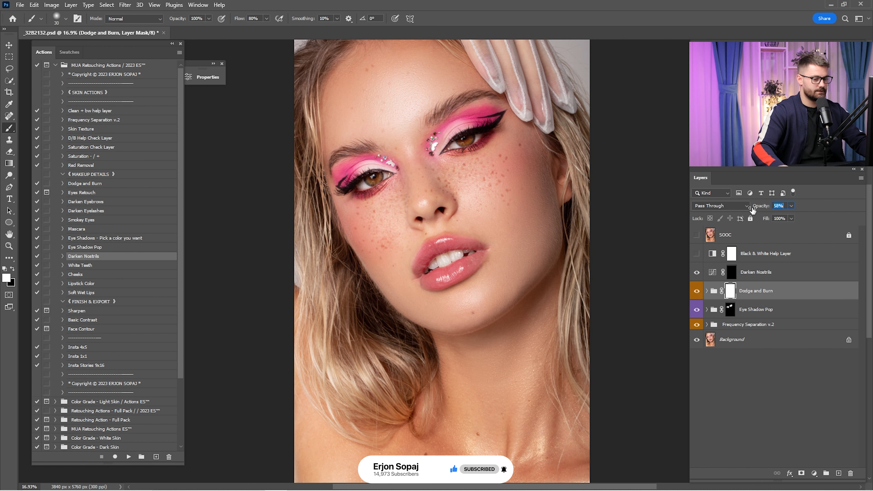
Step: Run the Sharpen, Basic Contrast and Face Contour actions together above the Black & White Help Layer, accepting the offered blur radius
left_click(731, 254)
left_click(83, 312)
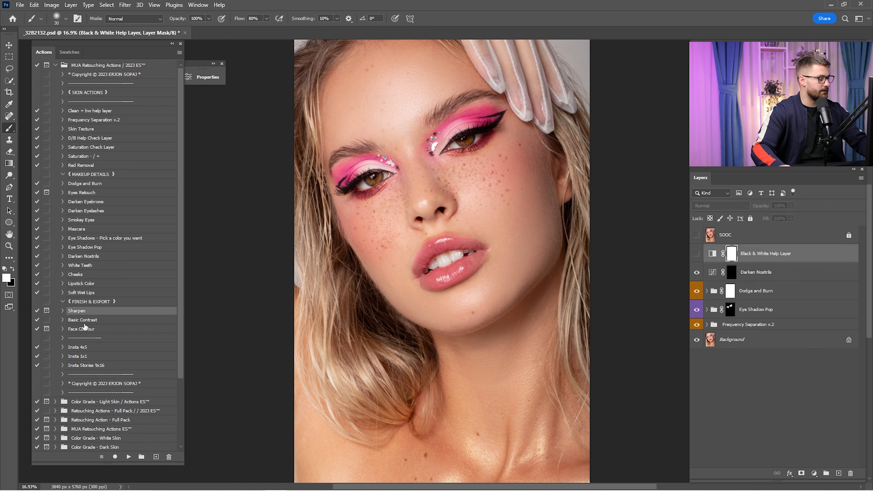
left_click(84, 328, "shift")
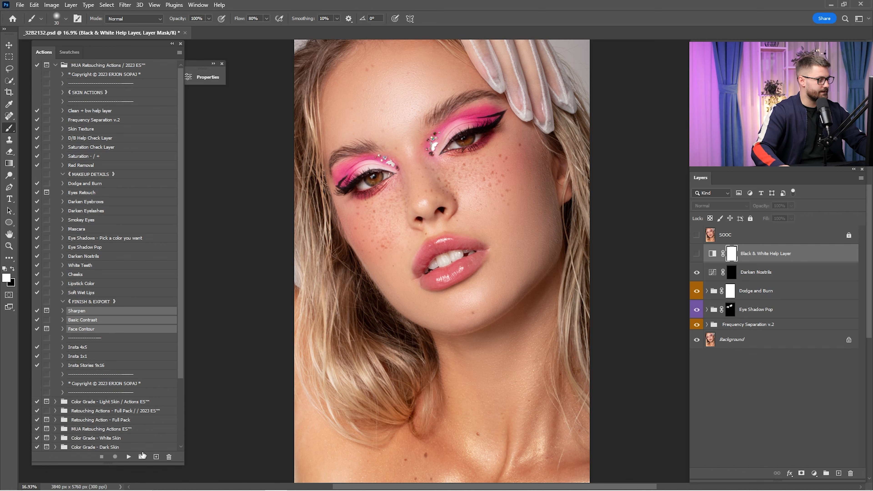
left_click(129, 457)
key("Return")
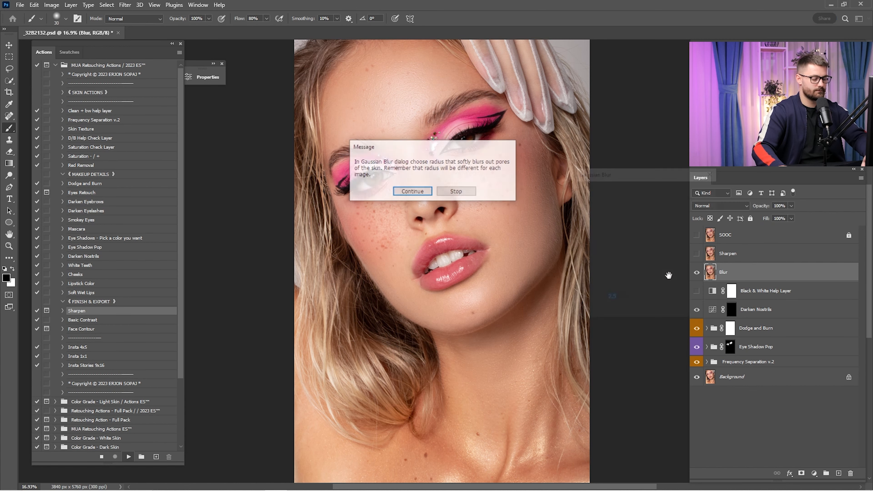
key("Return")
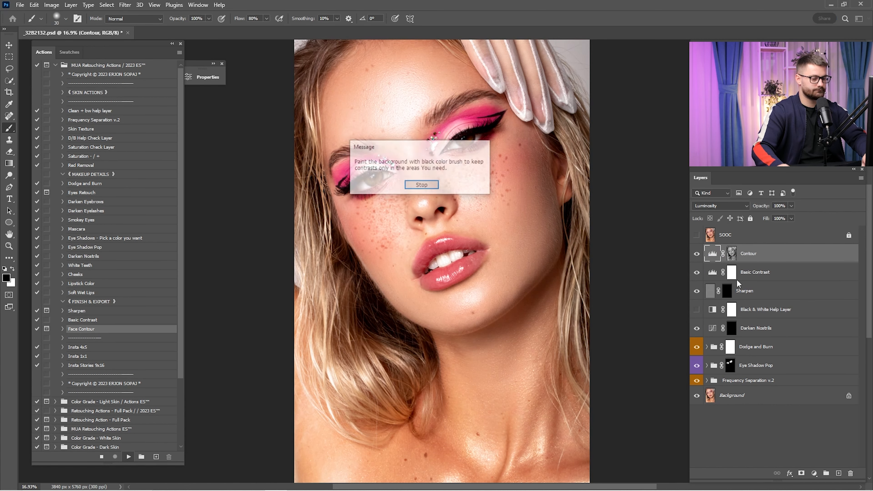
key("Return")
Step: Hide the Contour and Basic Contrast layers, and invert the Sharpen layer's mask to white
left_click_drag(696, 254, 694, 272)
left_click(728, 293)
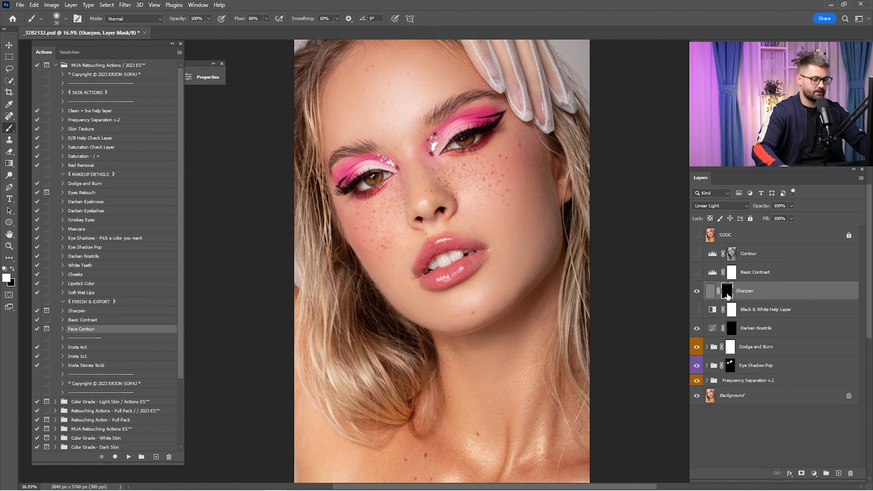
key("ctrl+i")
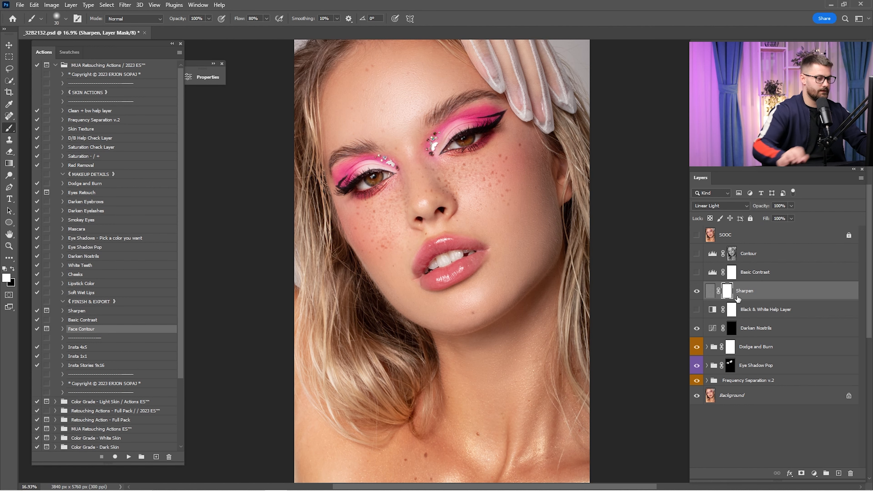
Step: Compare the face close up with and without the Sharpen layer, and set that layer's opacity to 80%
key("z")
left_click_drag(474, 184, 514, 207)
left_click(696, 292)
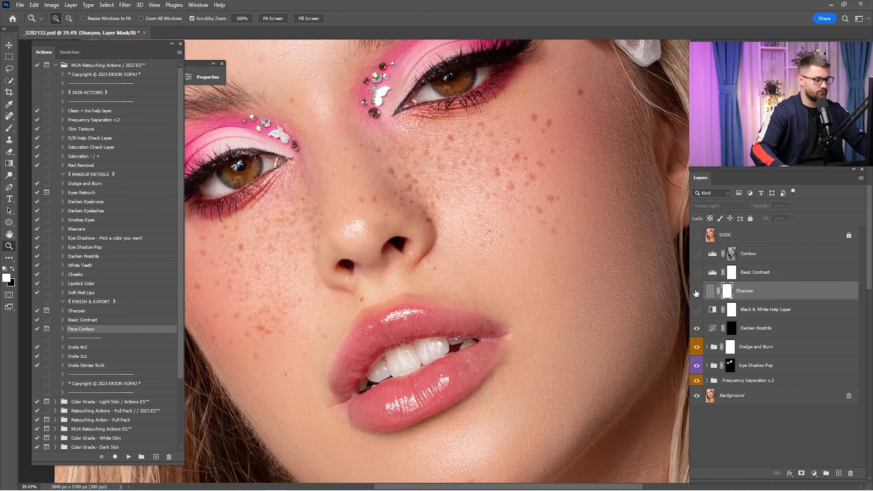
left_click(696, 292)
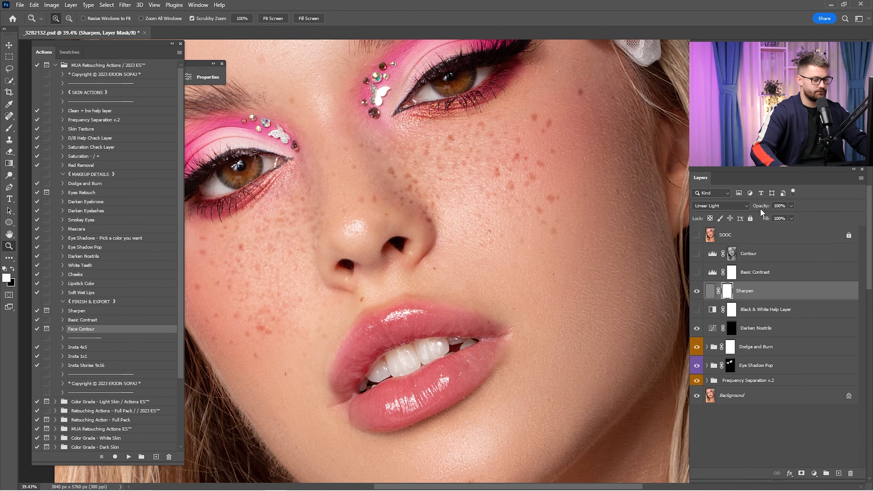
key("8")
key("ctrl+0")
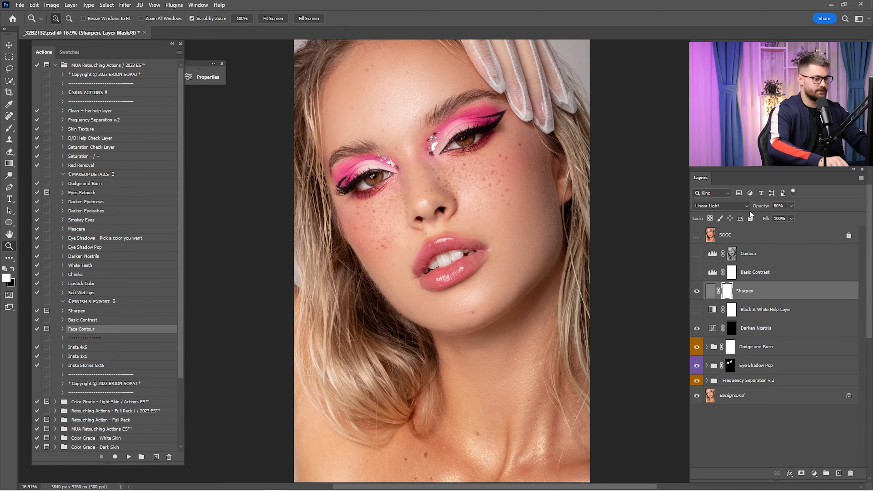
Step: Show the Basic Contrast layer and compare the whole portrait with and without it
left_click(731, 272)
left_click(696, 272)
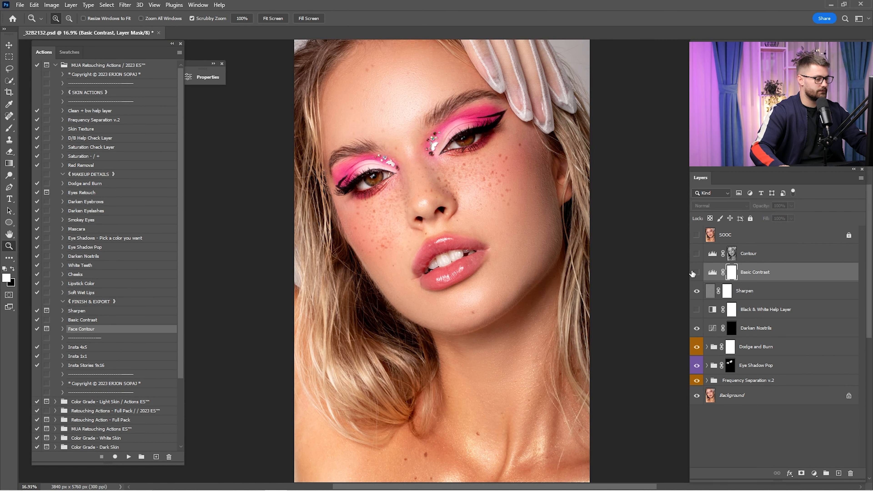
left_click(696, 272)
left_click(696, 272)
left_click(695, 273)
left_click(696, 272)
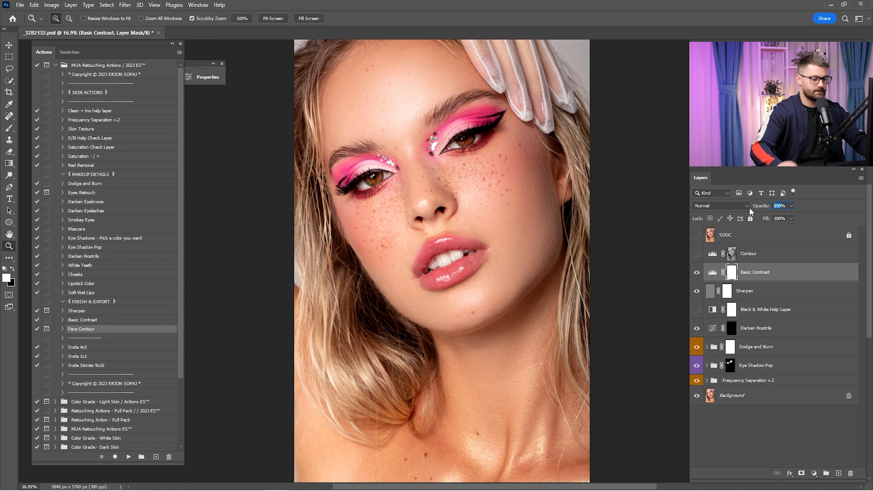
Step: Set the Basic Contrast layer's opacity to 50%, then show the Contour layer and lower its opacity
type("5")
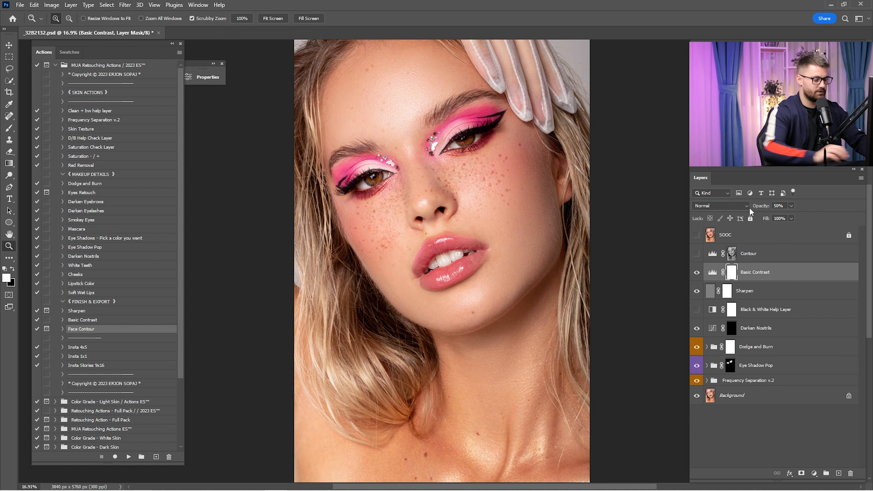
left_click(697, 254)
left_click(703, 257)
left_click(697, 253)
left_click(696, 254)
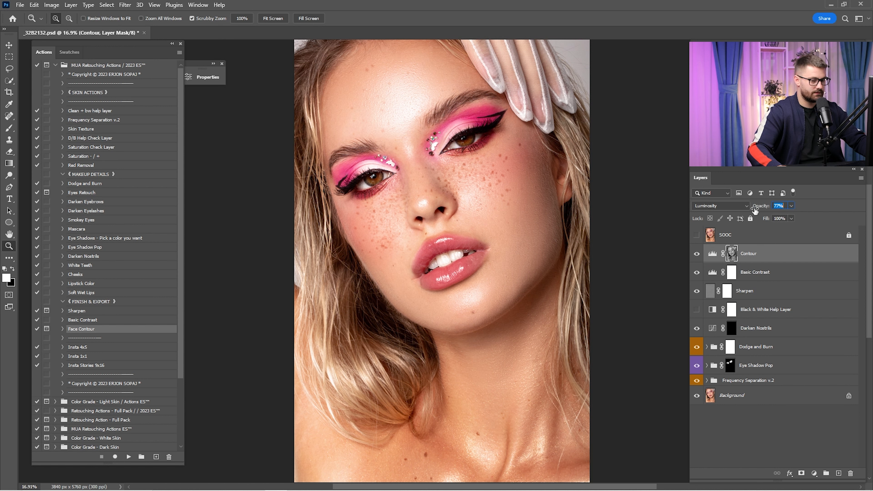
Step: Run the Cheeks action above the Contour layer and paint blush on both cheeks with a soft brush of about 600–700 px
left_click(88, 277)
left_click(133, 454)
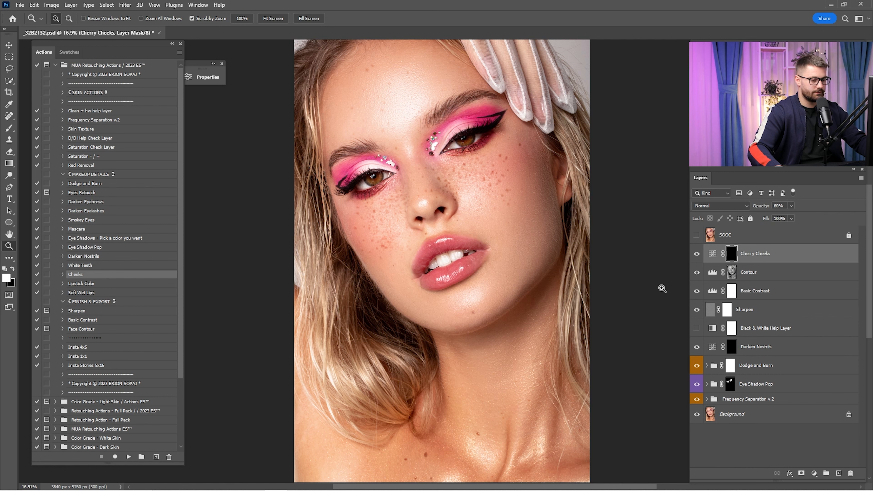
left_click_drag(525, 190, 538, 230)
key("b")
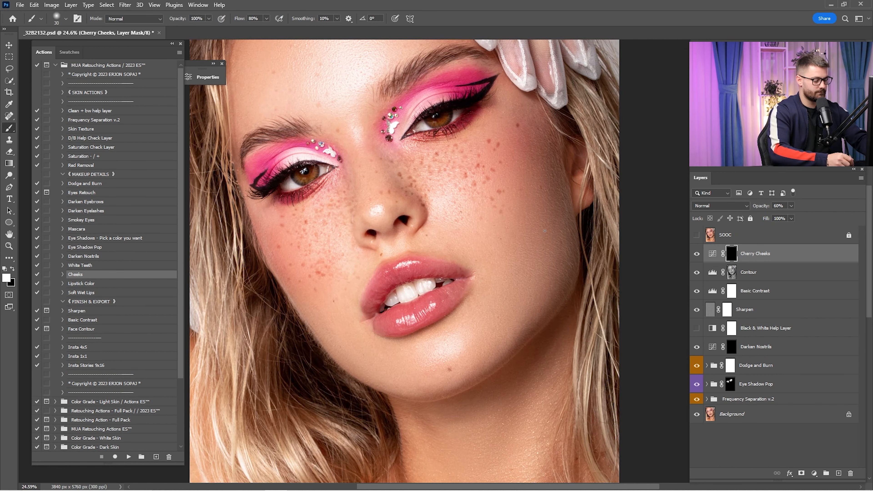
key("bracketright")
key("bracketright")
key("bracketright")
key("bracketright")
key("bracketright")
key("bracketright")
key("bracketright")
key("bracketright")
key("bracketright")
key("bracketright")
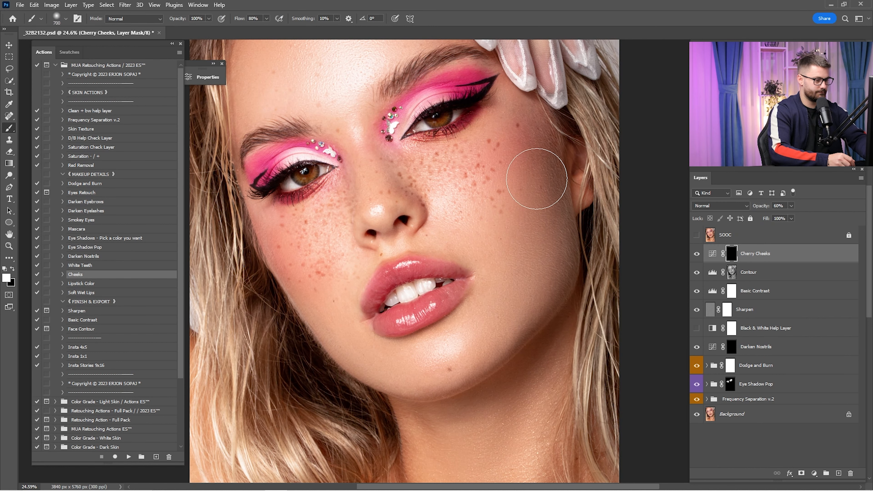
mouse_move(540, 180)
left_mouse_down()
mouse_move(540, 171)
mouse_move(526, 189)
left_mouse_up()
key("bracketleft")
key("bracketleft")
mouse_move(318, 274)
left_mouse_down()
mouse_move(274, 251)
mouse_move(313, 283)
left_mouse_up()
key("bracketright")
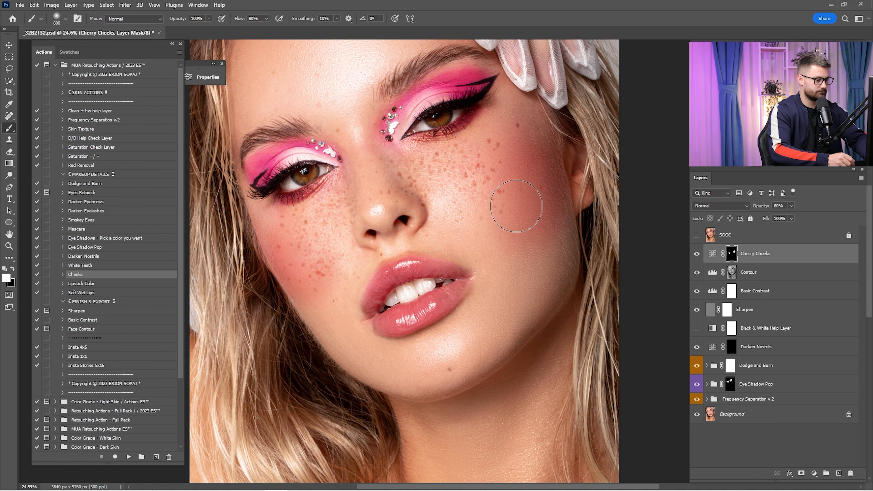
Step: Compare the whole portrait with and without the Cherry Cheeks layer
scroll(524, 191, "down", 2)
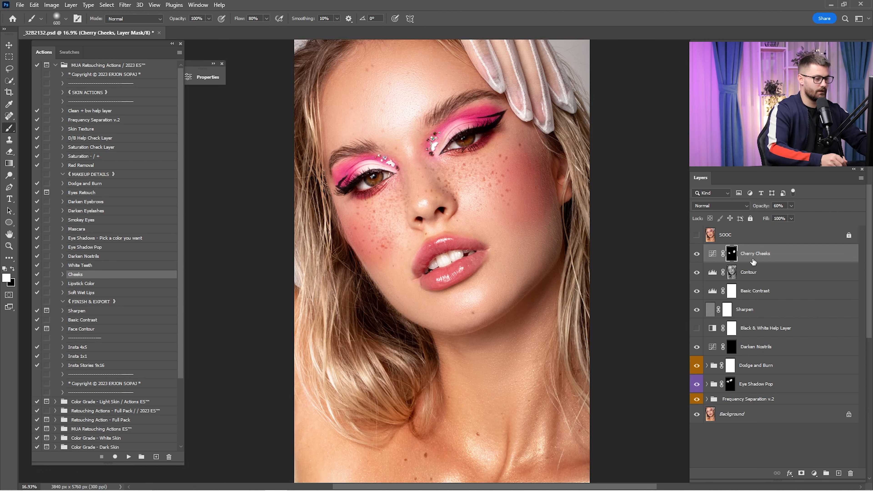
left_click(697, 254)
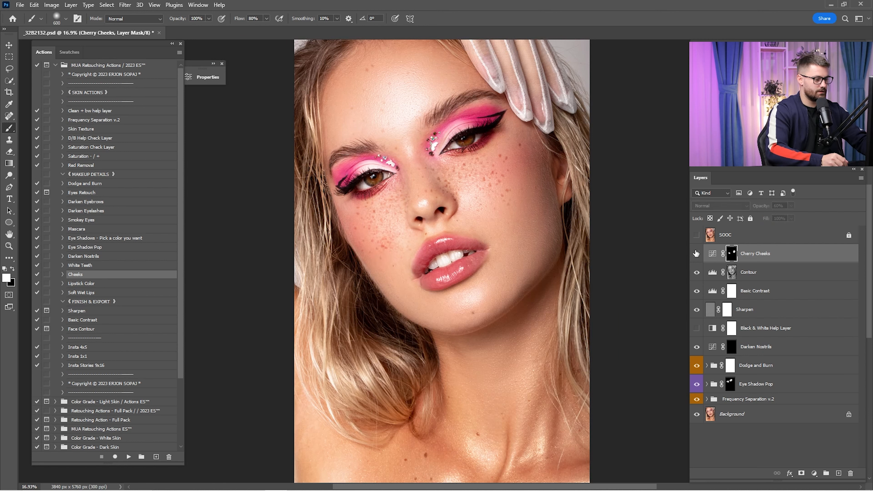
left_click(696, 255)
left_click(694, 254)
left_click(694, 255)
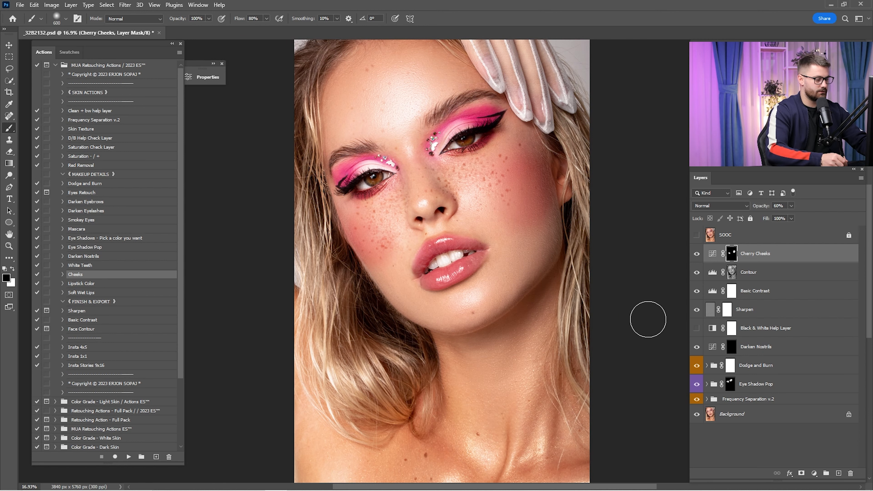
Step: Soften the blush edges on the Cherry Cheeks mask with a black brush, using 50% brush opacity and a 700 px size
key("bracketleft")
key("bracketleft")
key("bracketleft")
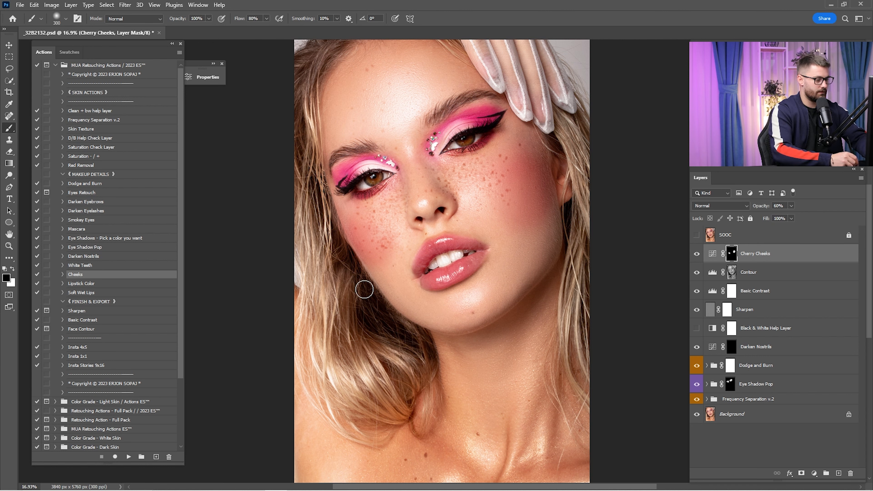
key("bracketright")
key("bracketright")
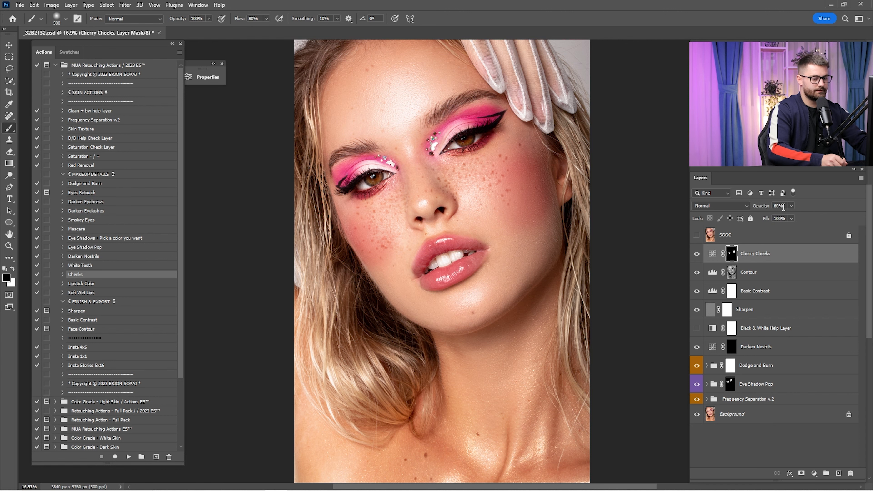
key("5")
key("bracketright")
key("bracketright")
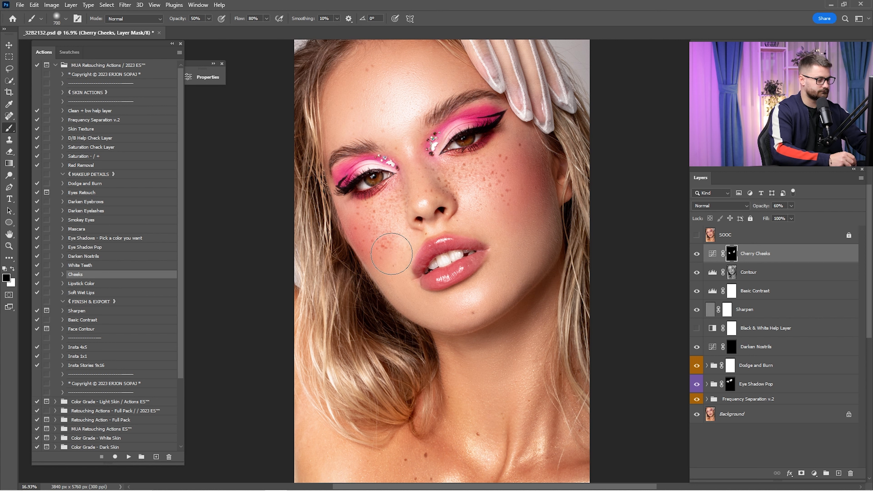
Step: Set the Cherry Cheeks layer's opacity to 25%
left_click_drag(783, 207, 727, 200)
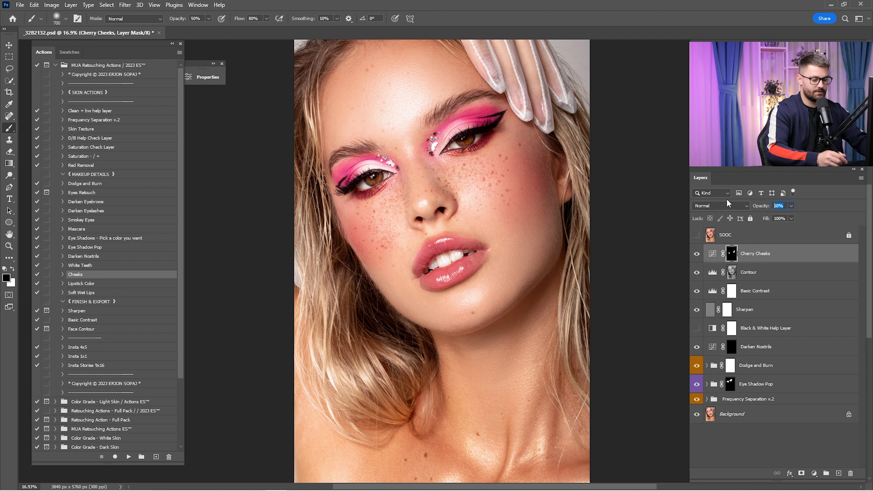
type("25")
key("Return")
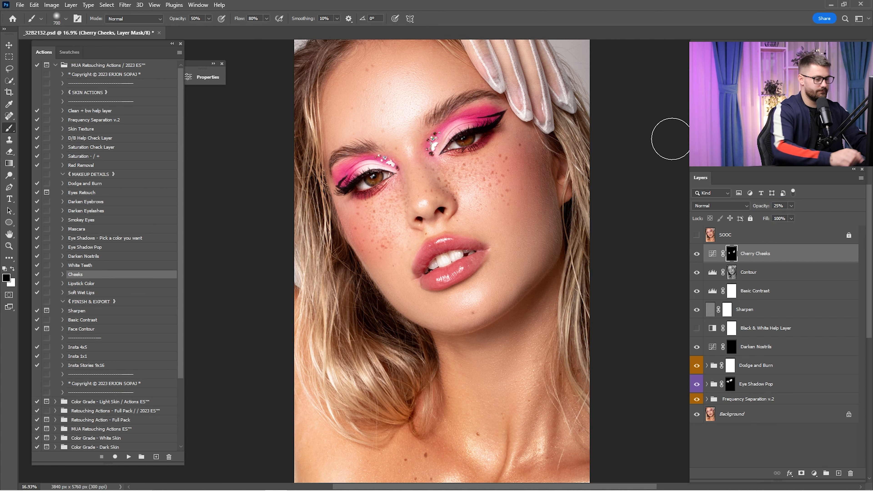
Step: Compare the retouched portrait with the original by toggling the SOOC layer, leaving that layer hidden
left_click(696, 240)
left_click(698, 238)
left_click(700, 237)
left_click(701, 235)
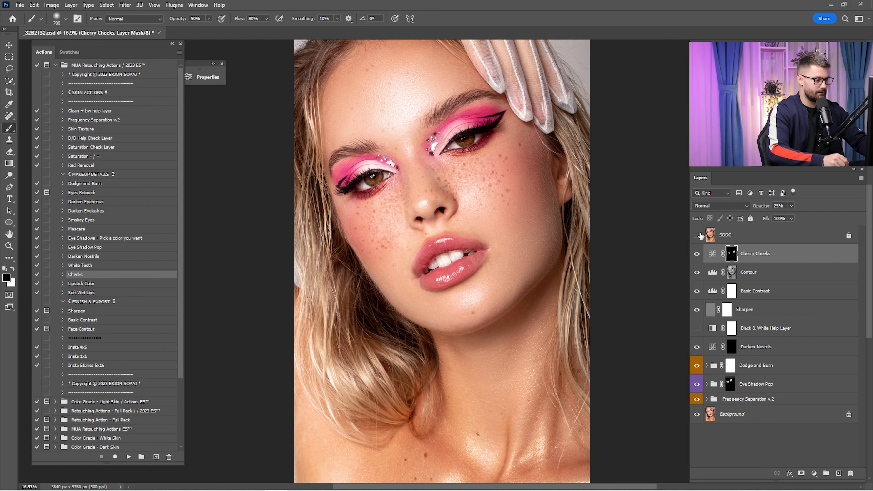
left_click(702, 235)
left_click(702, 236)
left_click(702, 236)
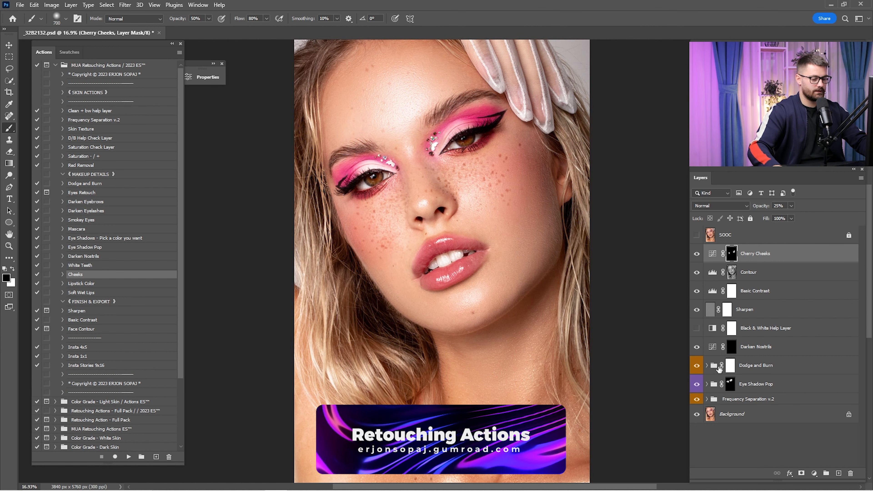
Step: Duplicate the Background layer and group all layers from that copy up to Cherry Cheeks as "Retouch"
left_click(756, 414)
key("ctrl+j")
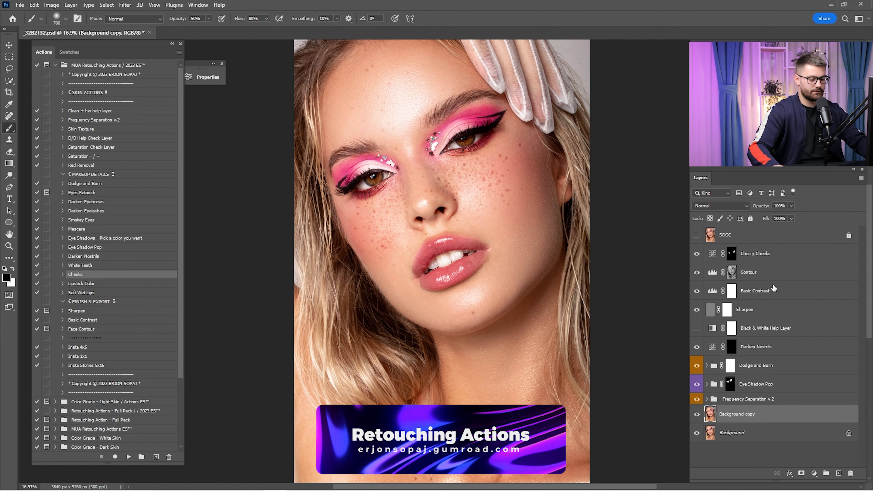
left_click(752, 256, "shift")
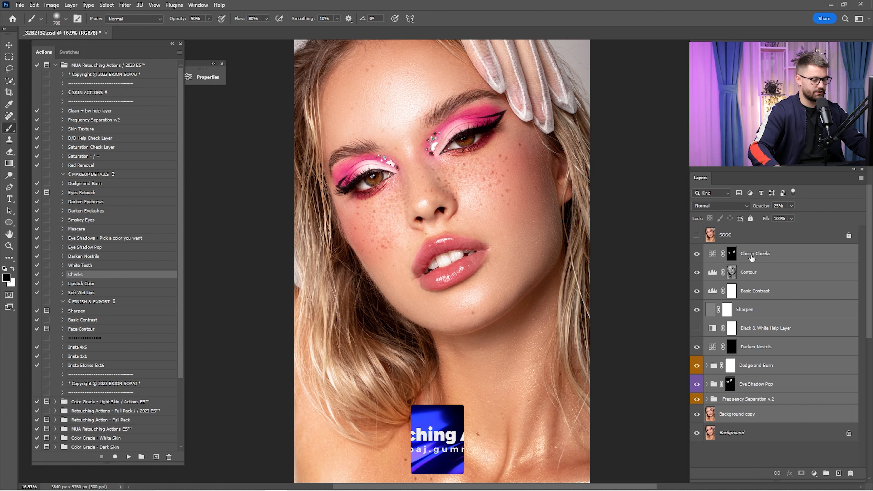
right_click(751, 258)
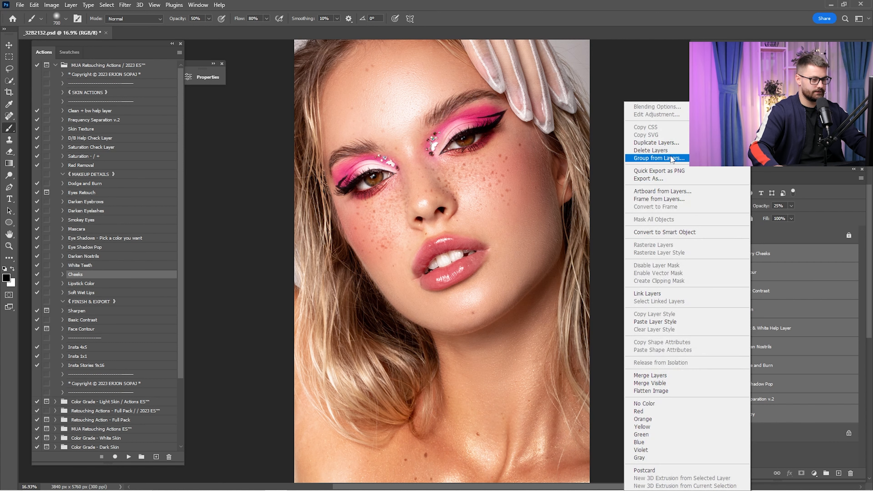
left_click(659, 158)
type("Retouch")
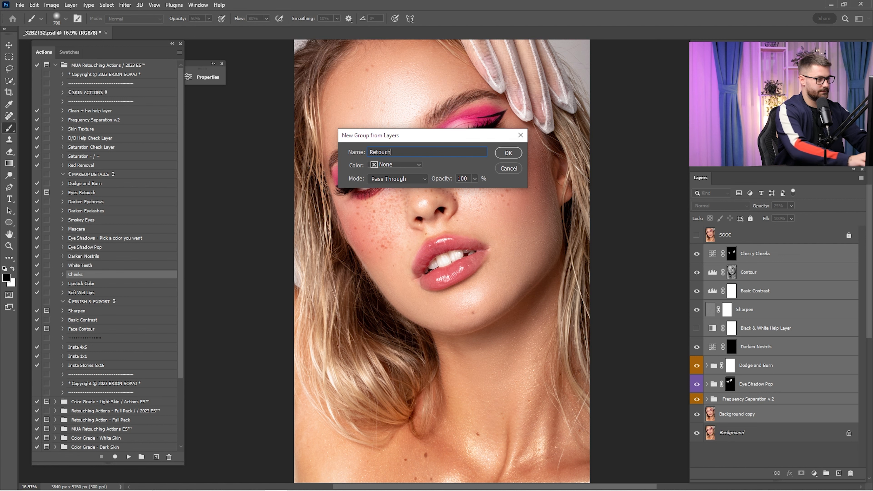
key("Return")
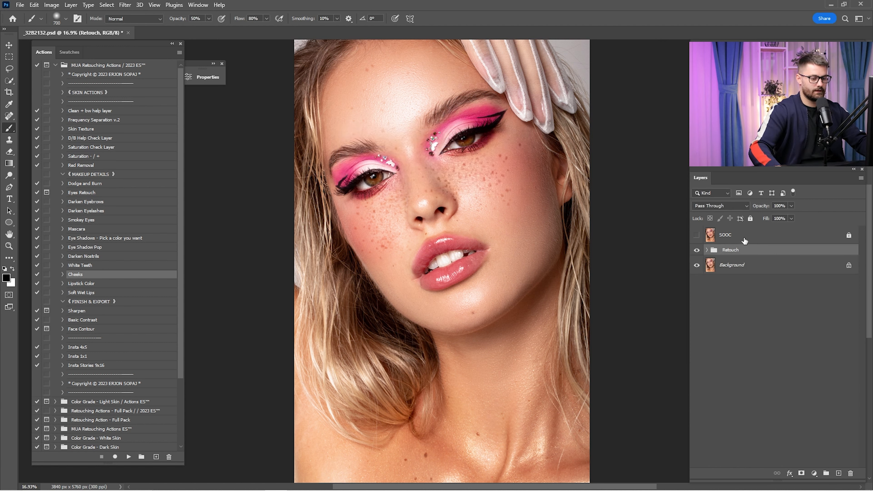
Step: Duplicate the Retouch group, merge the copy into a single layer, and hide the original group
key("ctrl+j")
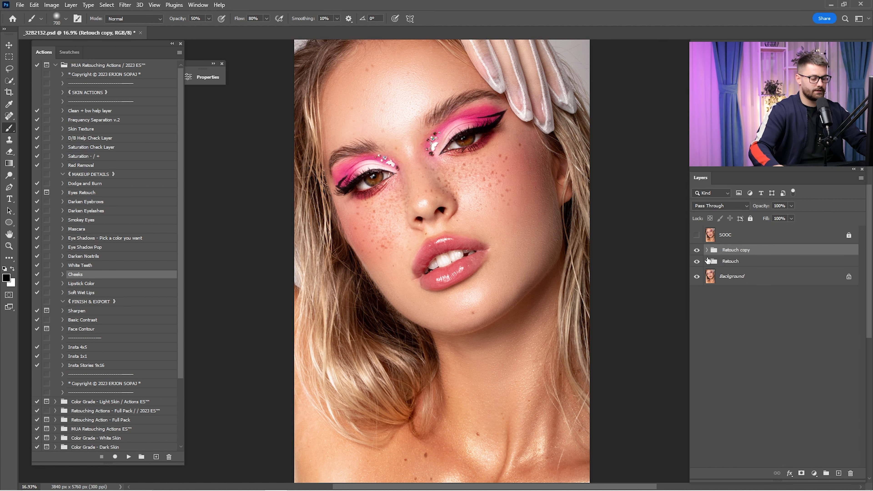
right_click(740, 250)
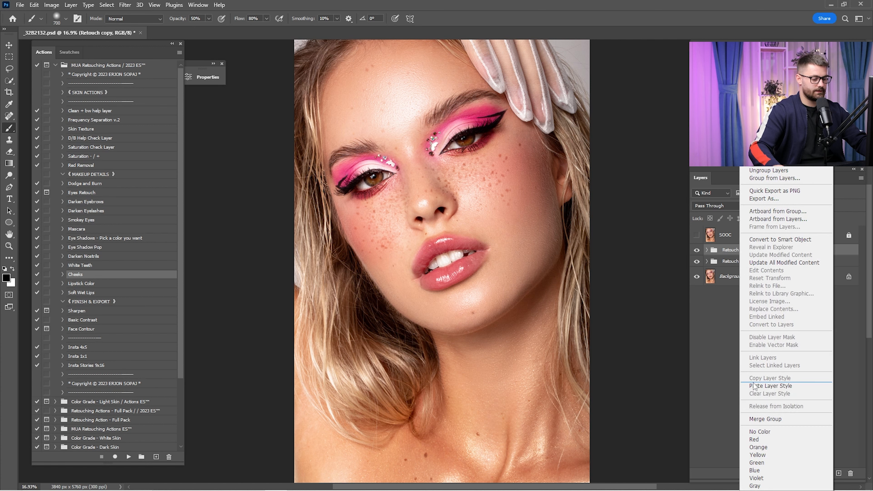
left_click(778, 420)
left_click(696, 257)
Step: Compare the portrait with and without the merged Retouch copy layer, leaving the layer shown
left_click(697, 256)
left_click(696, 255)
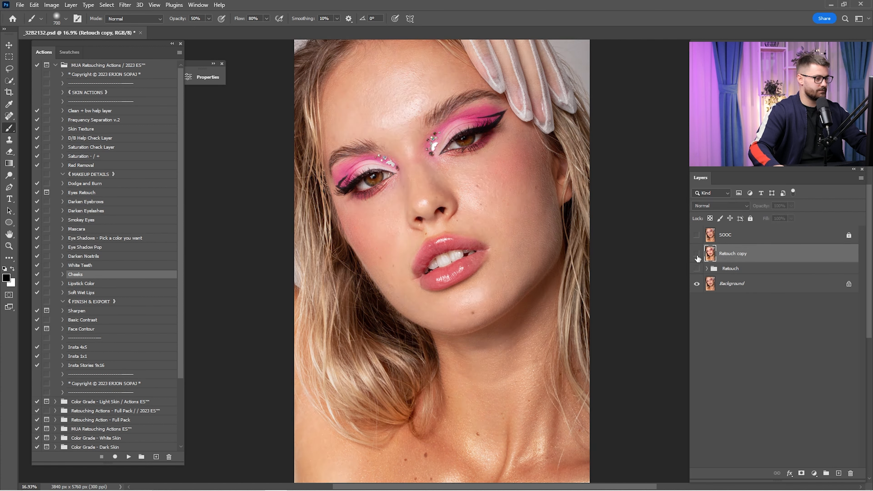
left_click(697, 256)
left_click(697, 256)
left_click(696, 256)
left_click(697, 256)
left_click(697, 256)
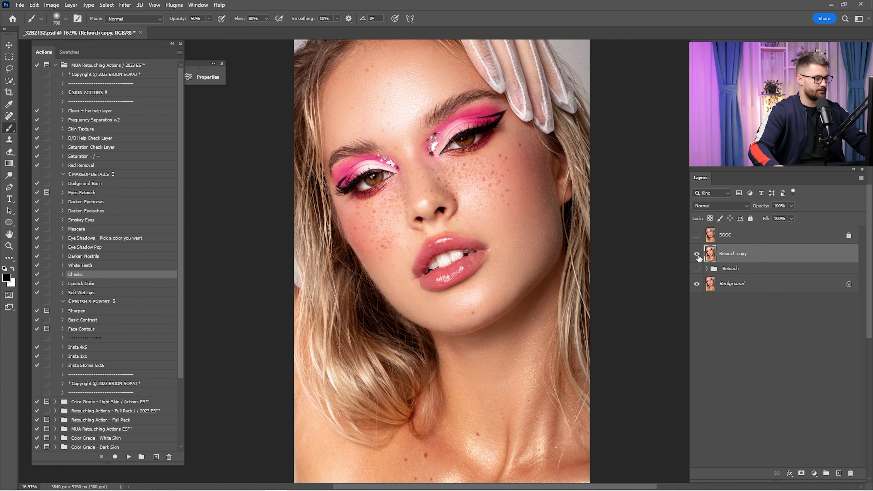
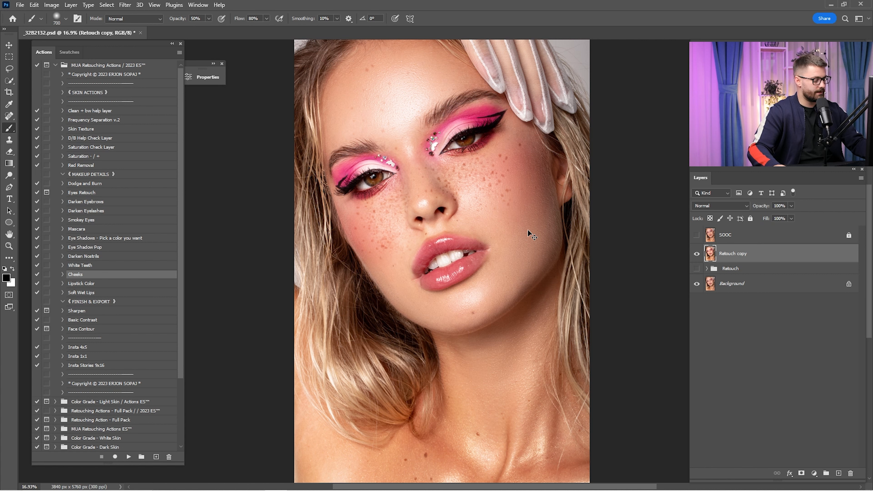
Step: Select the whole canvas and copy the merged Retouch copy layer
key("ctrl+a")
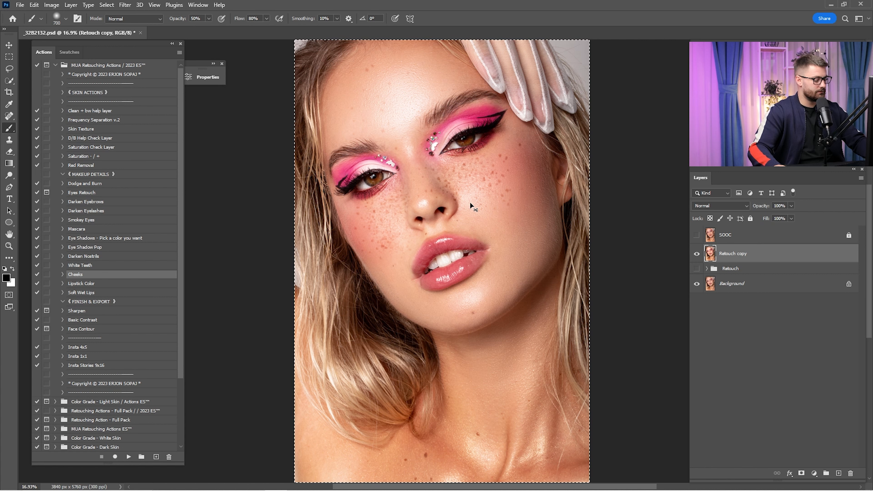
key("ctrl+c")
left_click(20, 5)
left_click(31, 13)
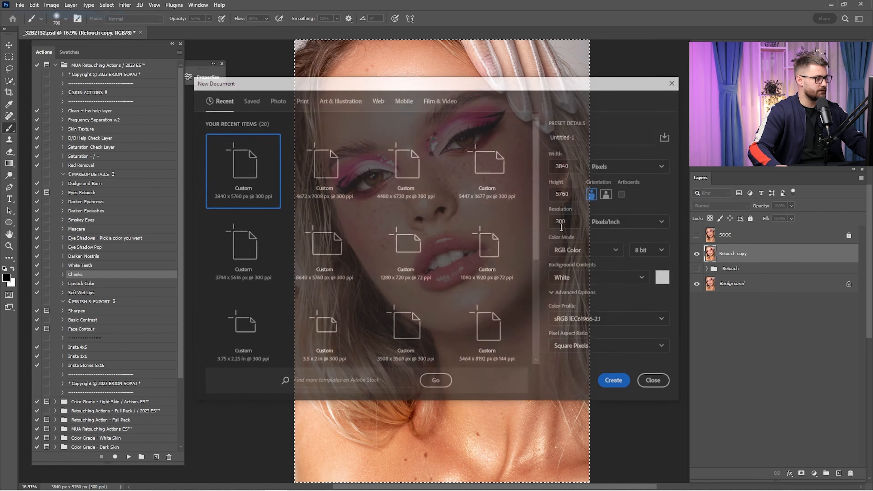
left_click(621, 386)
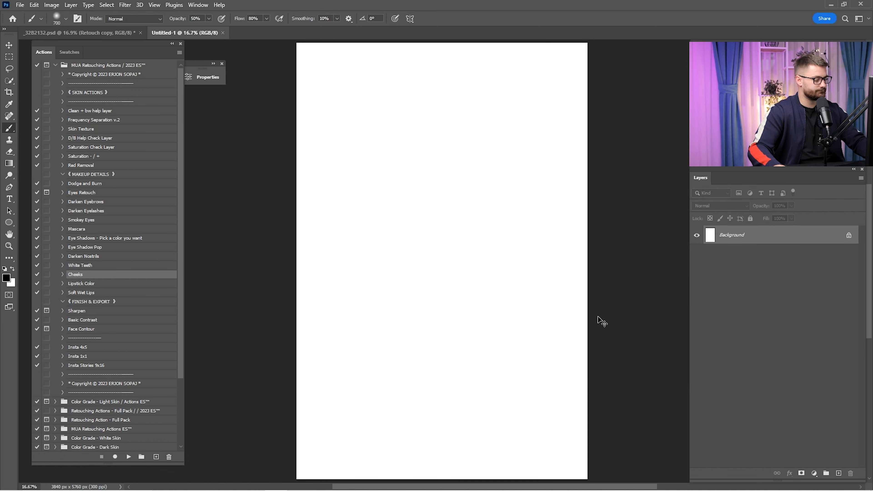
key("ctrl+w")
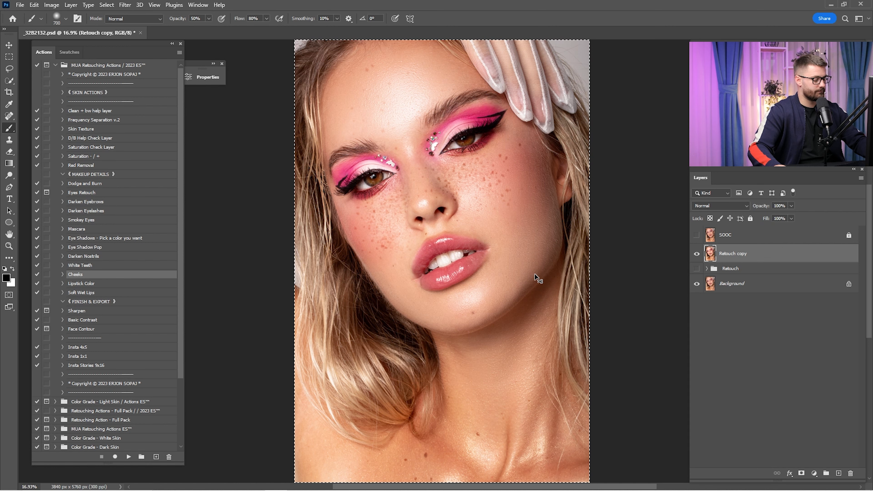
Step: Create a 3840 x 5760 px document at 300 ppi, paste the copied portrait and merge it into the background
key("ctrl+n")
key("Return")
key("ctrl+v")
key("ctrl+e")
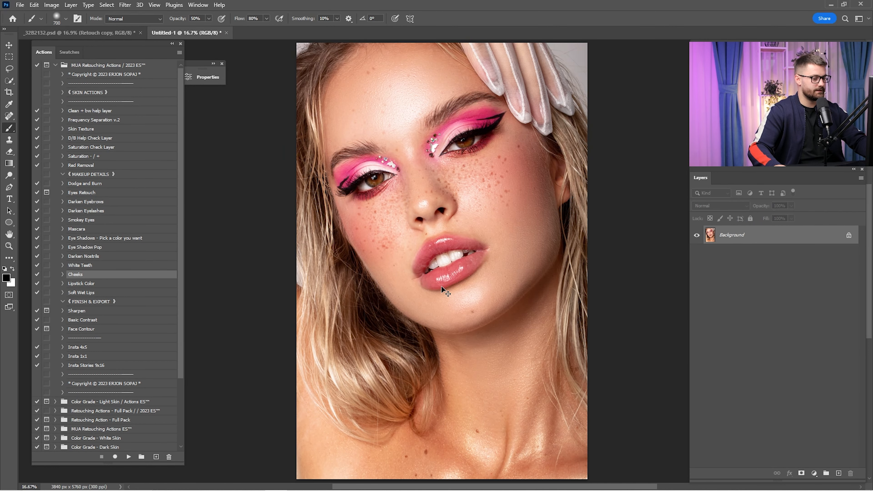
Step: Collapse the MUA Retouching Actions set and expand the Color Grade - Light Skin action set
left_click(55, 68)
left_click(55, 74)
Step: Try the A1 color grade action on the portrait and delete its result
left_click(89, 94)
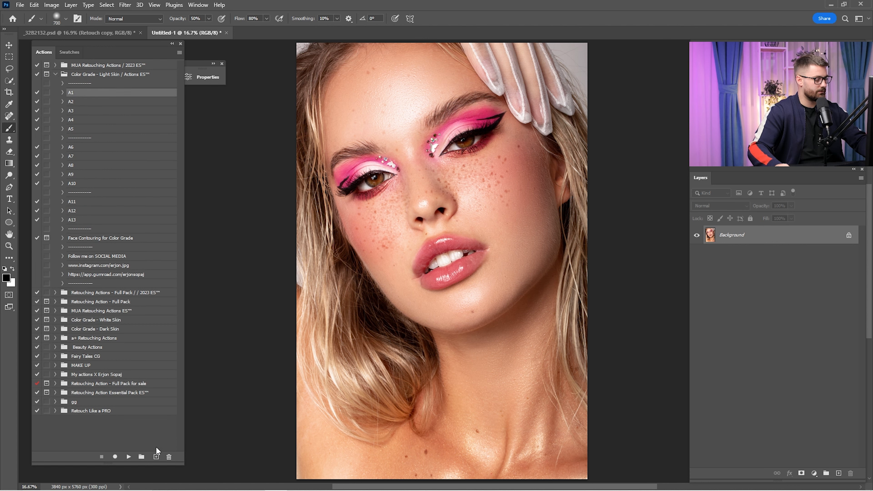
left_click(129, 457)
key("Delete")
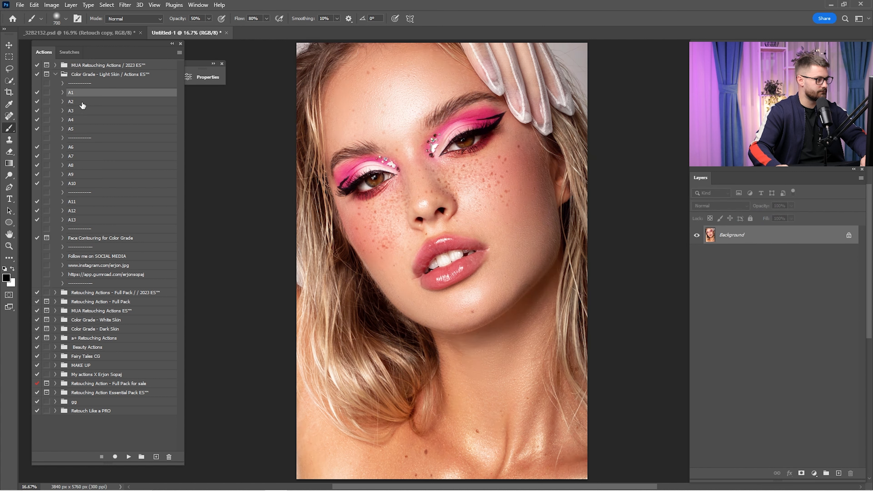
Step: Try the A2 color grade action on the portrait and delete the A2 group
left_click(82, 103)
left_click(130, 455)
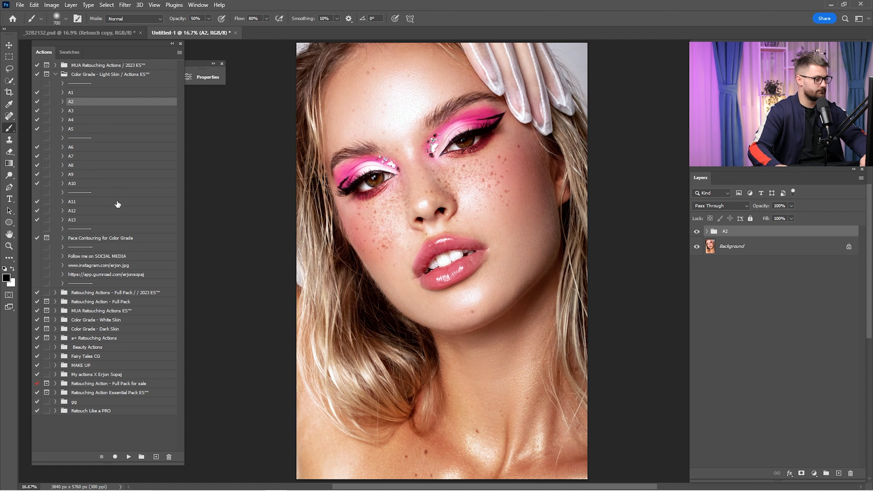
key("Delete")
Step: Try the A3 and A4 color grade actions on the portrait, deleting each result after viewing it
left_click(83, 113)
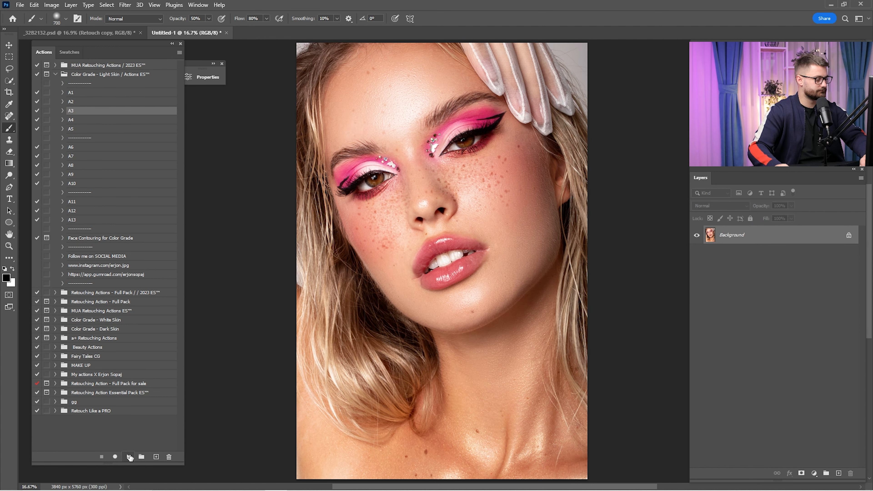
left_click(129, 456)
key("Delete")
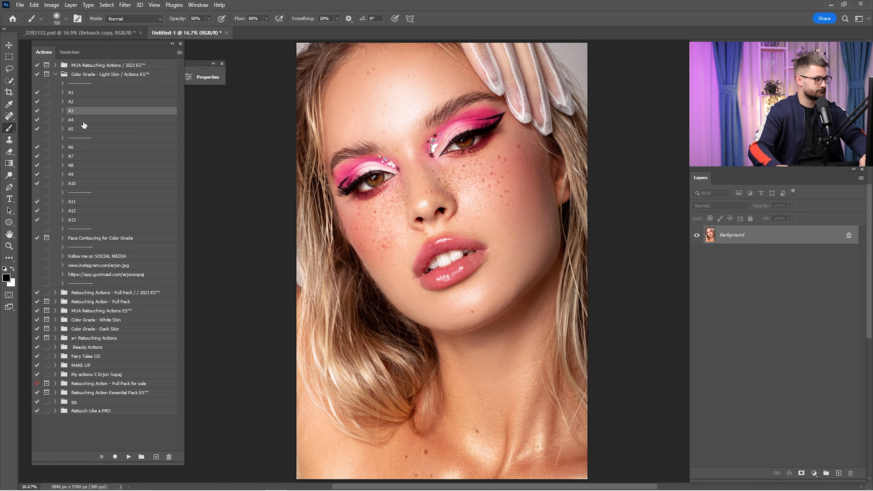
left_click(84, 122)
left_click(130, 457)
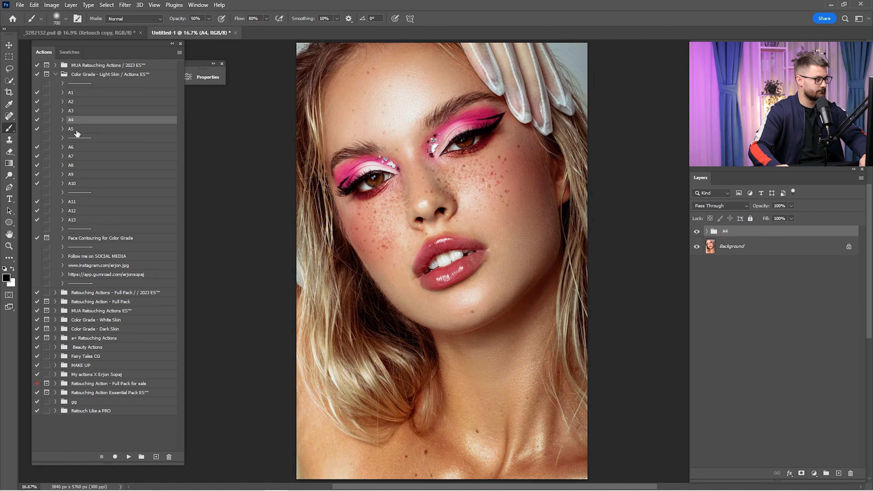
key("Delete")
Step: Try the A5 and A6 color grade actions on the portrait and delete each result
left_click(77, 132)
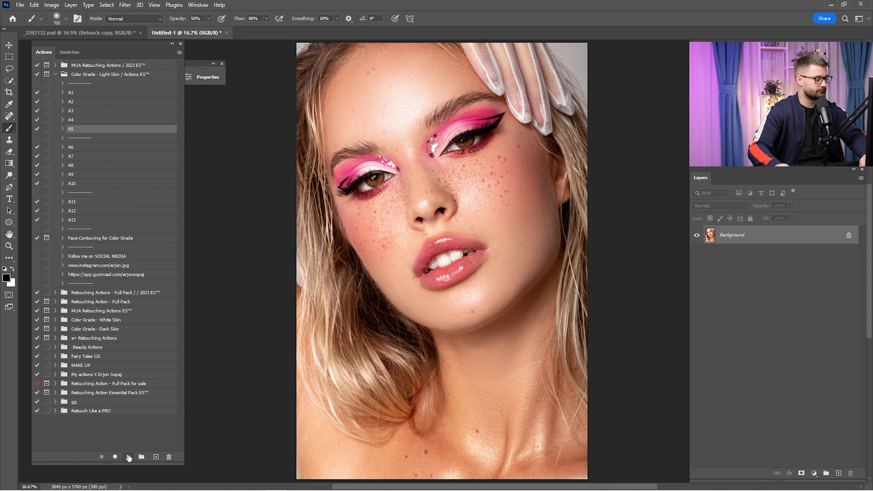
key("Delete")
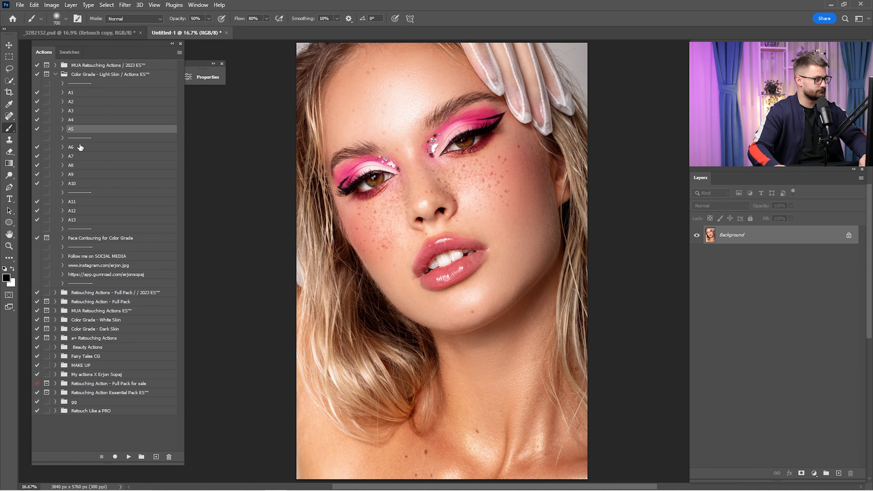
left_click(82, 147)
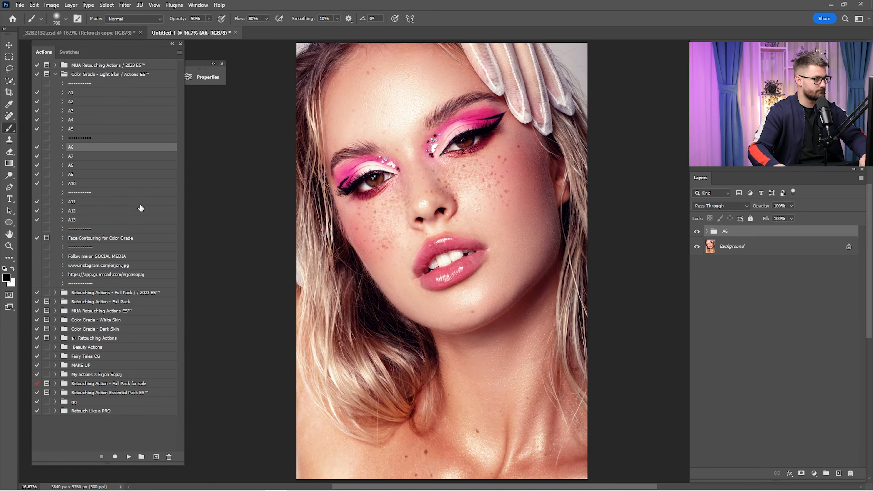
key("Delete")
Step: Try the A7 and A8 color grade actions on the portrait and delete each result
left_click(76, 156)
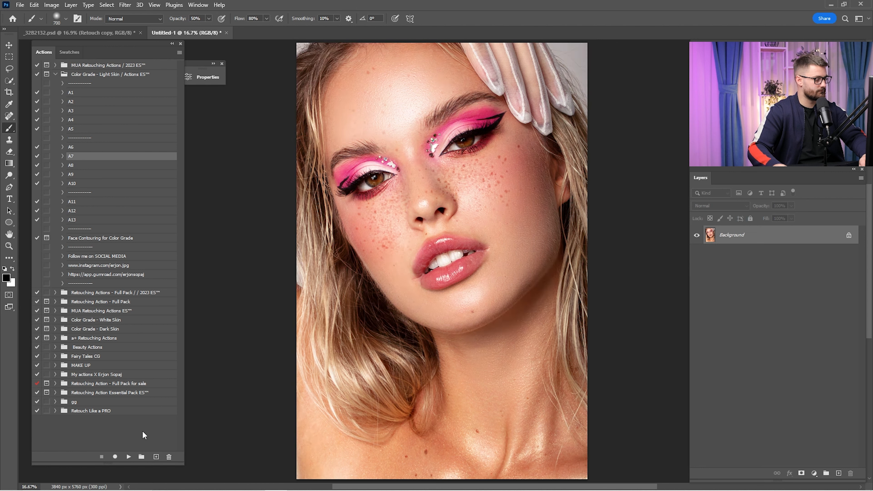
left_click(129, 457)
key("Delete")
left_click(79, 167)
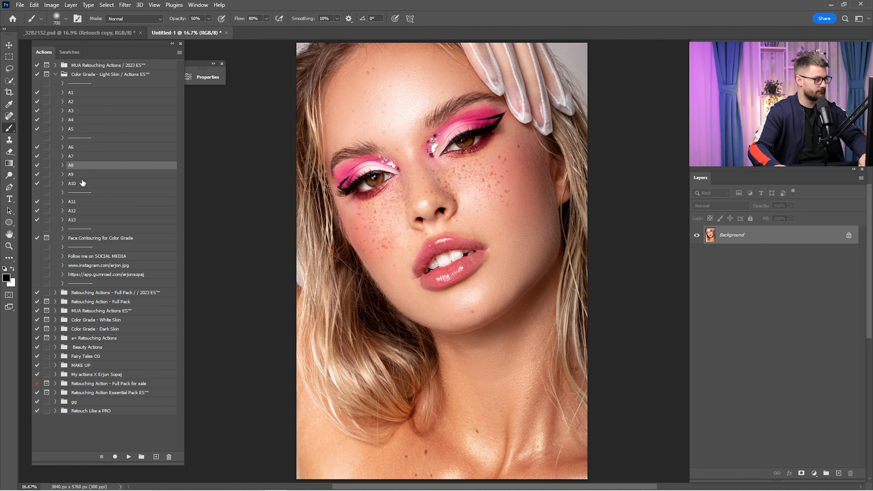
left_click(129, 457)
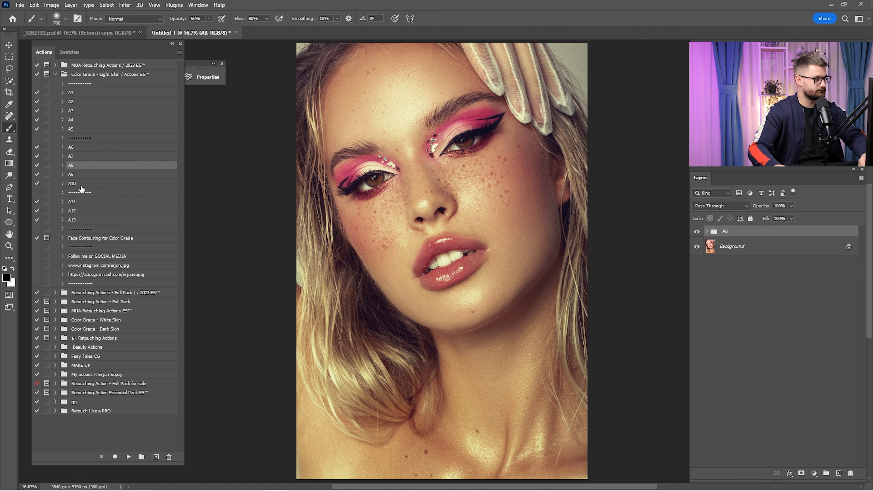
key("Delete")
Step: Try the A9 and A10 color grade actions on the portrait and delete each result
left_click(79, 174)
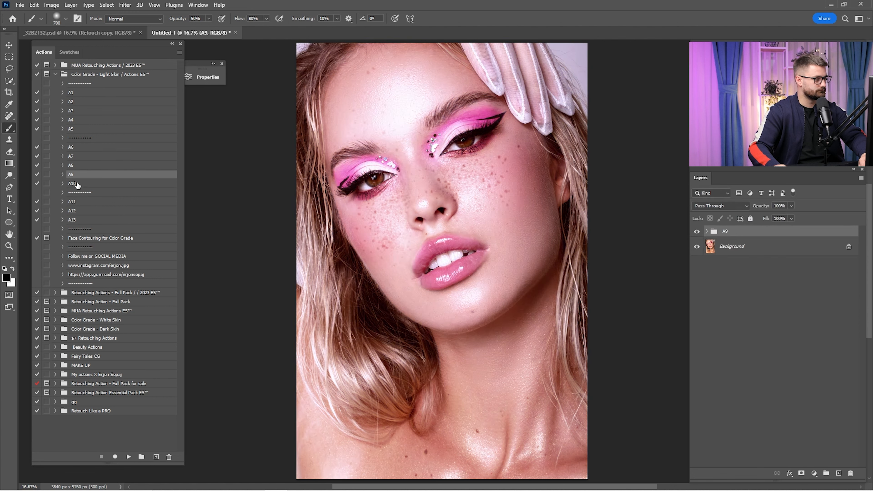
key("Delete")
left_click(77, 184)
left_click(128, 458)
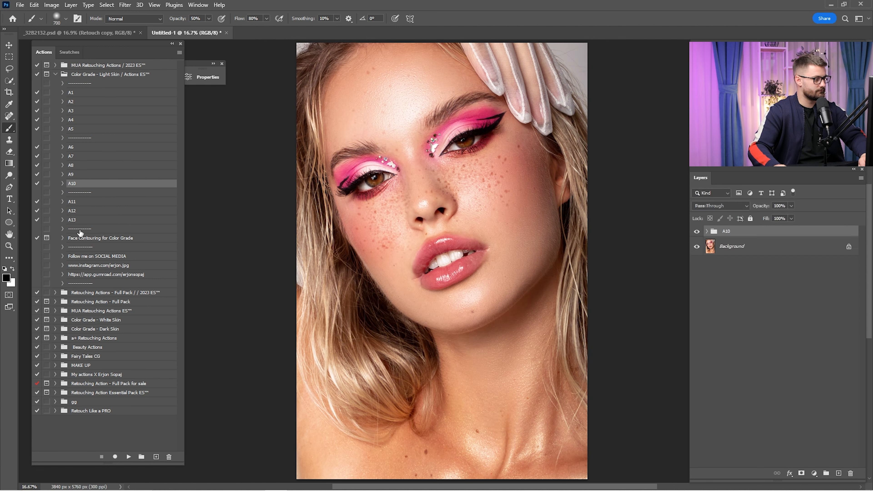
key("Delete")
Step: Try the A11 and A12 color grade actions on the portrait and delete each result
left_click(81, 203)
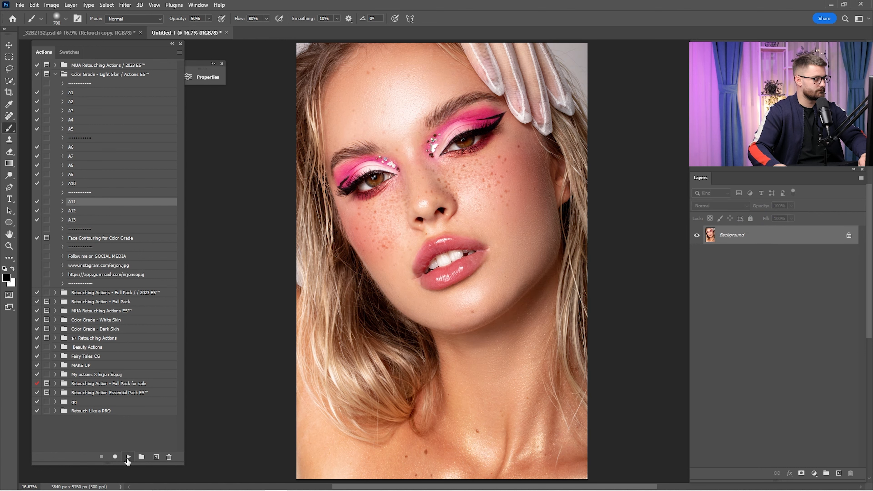
left_click(128, 457)
key("Delete")
left_click(74, 211)
key("Delete")
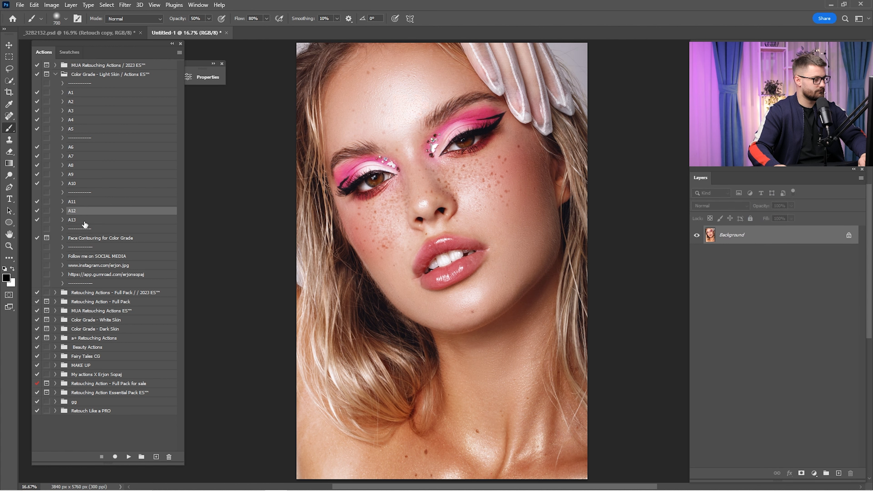
Step: Try the A13 color grade action on the portrait and delete the A13 group
left_click(85, 223)
left_click(132, 456)
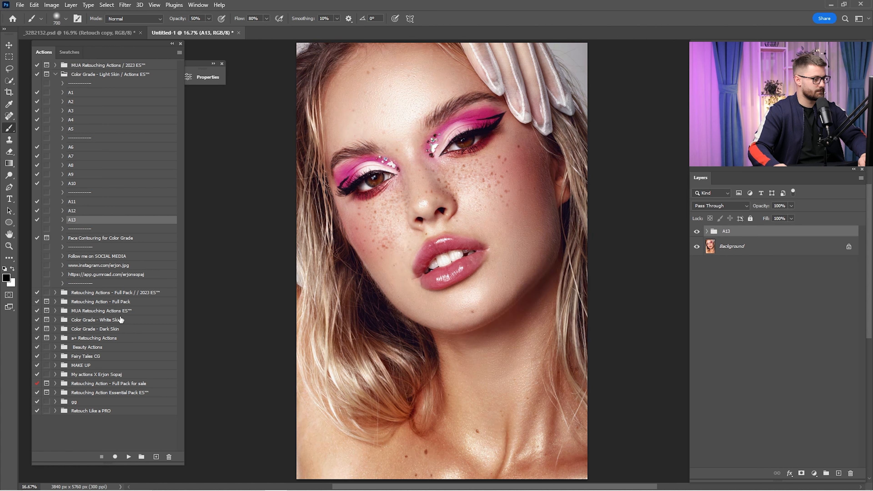
key("Delete")
Step: Apply the A11 color grade action, hide the resulting A11 group and move it into the _32B2132.psd document above Retouch copy
left_click(82, 202)
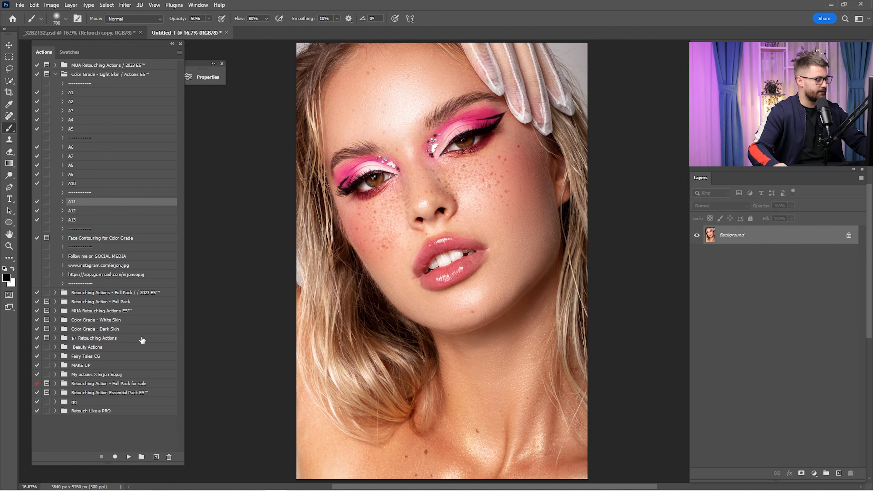
left_click(128, 456)
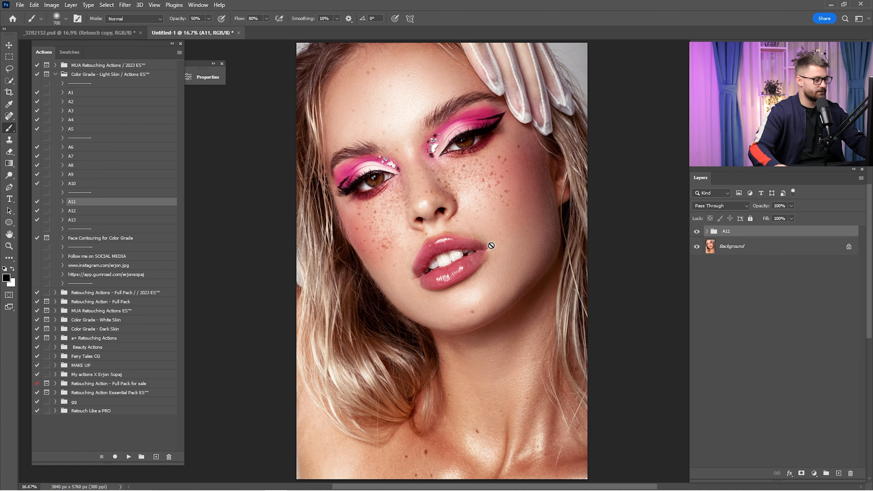
key("v")
left_click(696, 231)
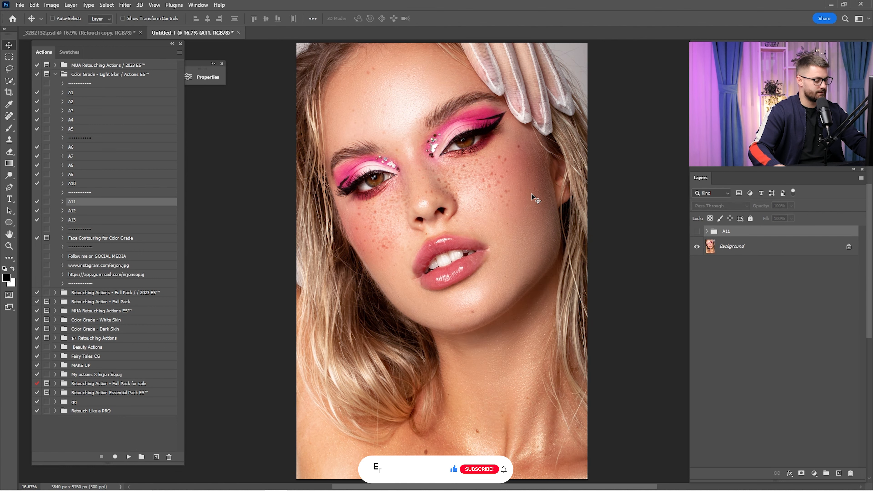
left_click_drag(288, 70, 332, 92)
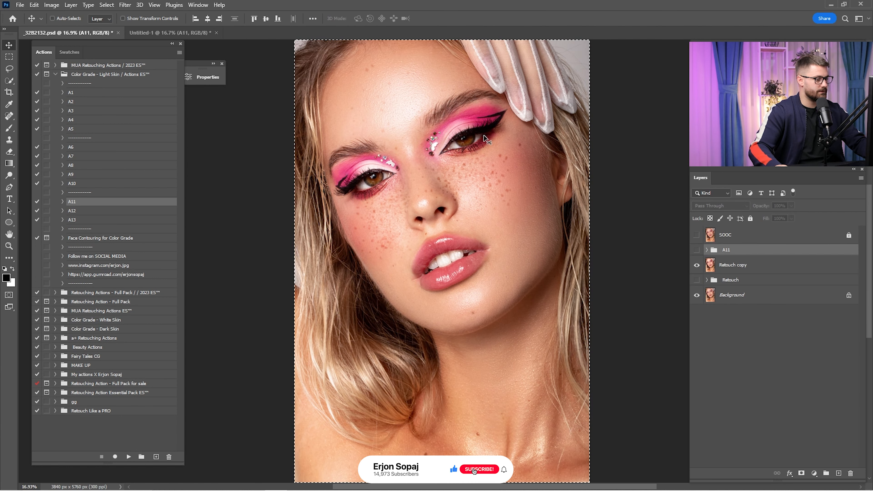
Step: Show and expand the A11 group, and hide its adjustment layers above Black & White 1
left_click(697, 250)
left_click(706, 250)
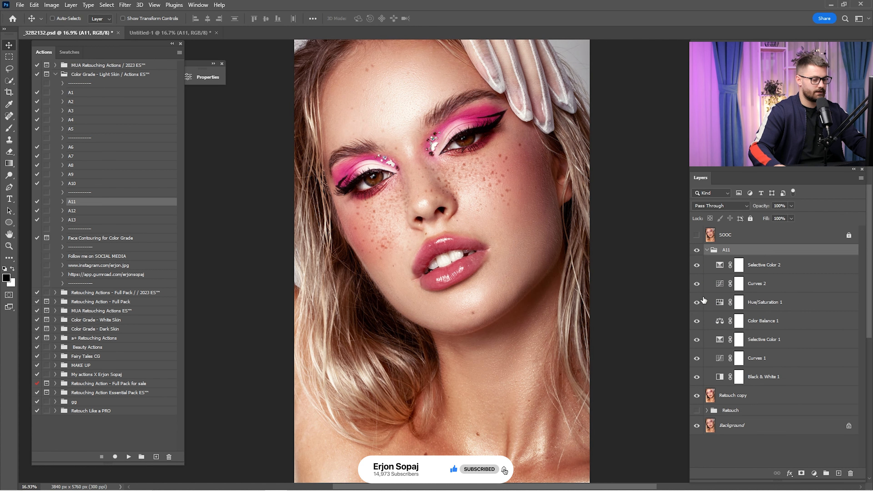
left_click_drag(697, 302, 696, 339)
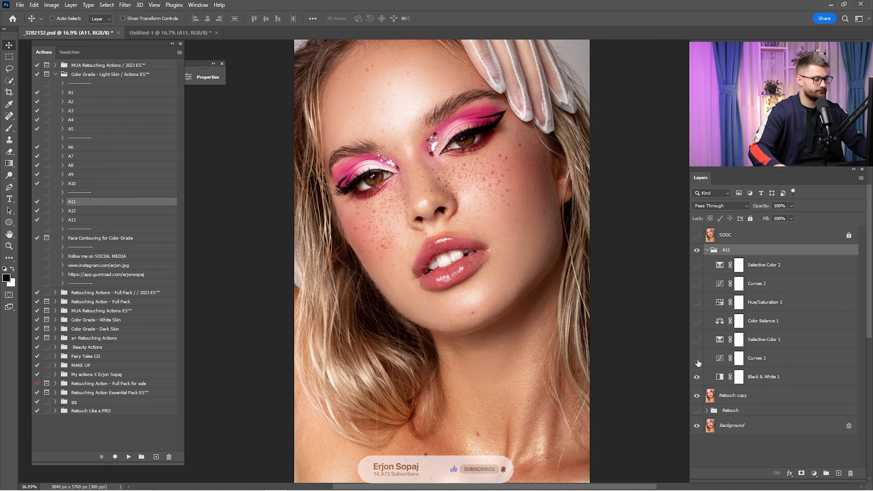
Step: Set the Curves 1 layer to 20% opacity and turn the A11 group's adjustment layers back on one by one up to Selective Color 2
left_click(745, 358)
key("2")
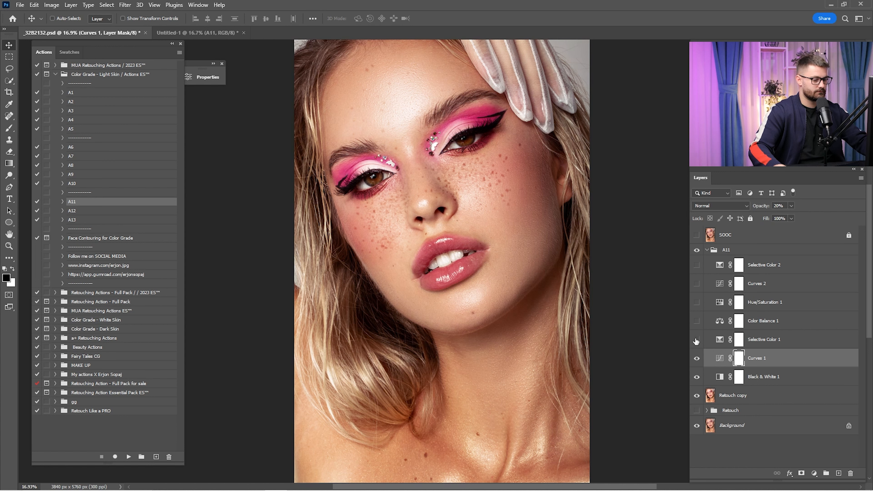
left_click(696, 339)
left_click(738, 337)
left_click(696, 321)
left_click(725, 321)
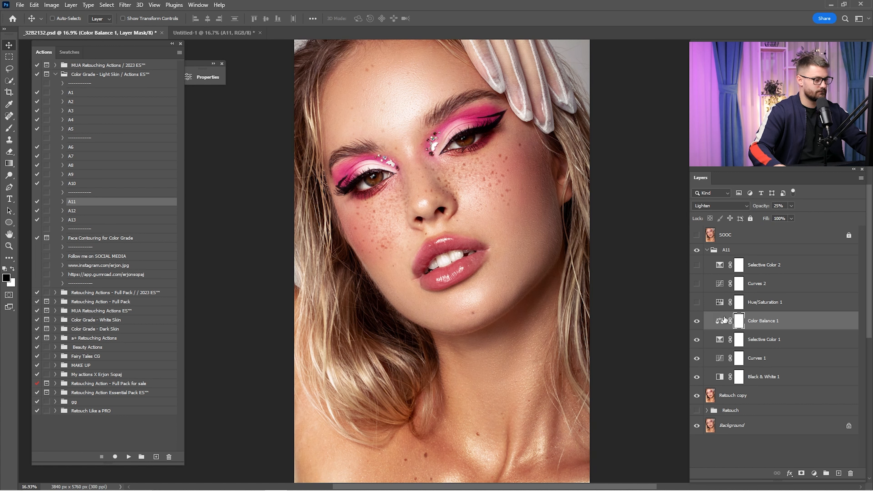
left_click(697, 303)
left_click(709, 300)
left_click(696, 265)
left_click(739, 267)
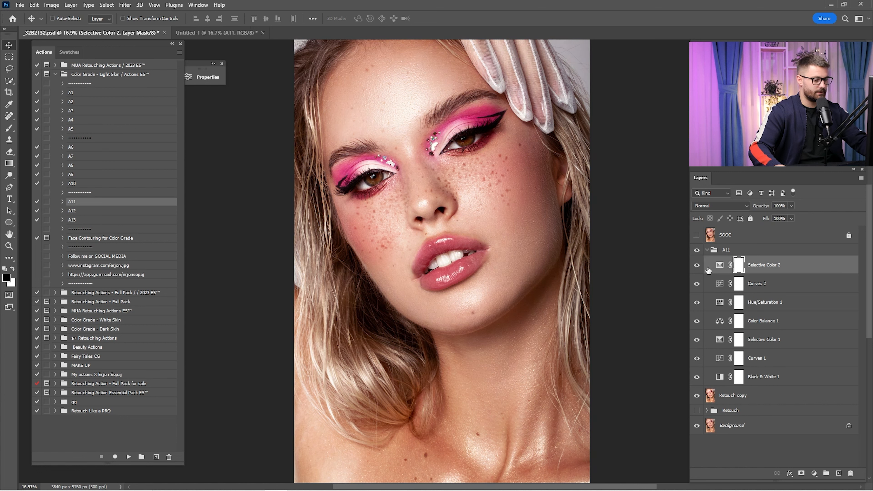
Step: Add a Color Balance layer above Selective Color 2 with highlights at red +17 and blue -20, and set its opacity to 22%
left_click(813, 473)
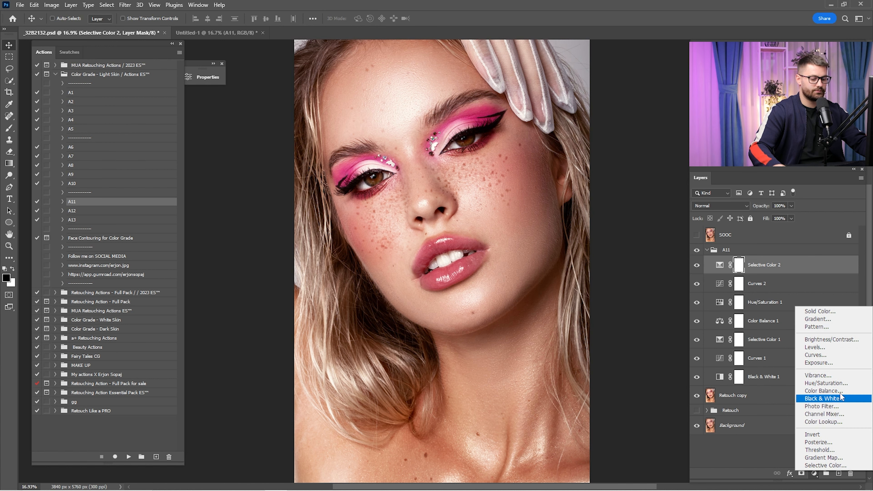
left_click(839, 390)
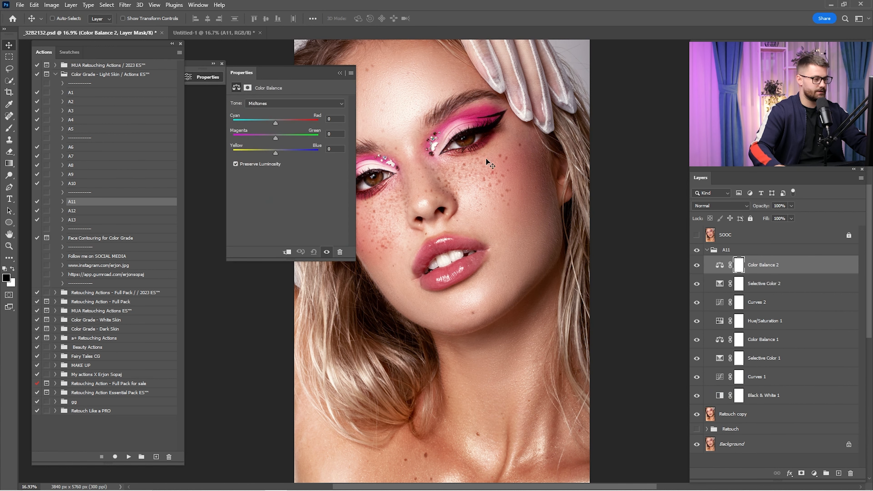
left_click(278, 104)
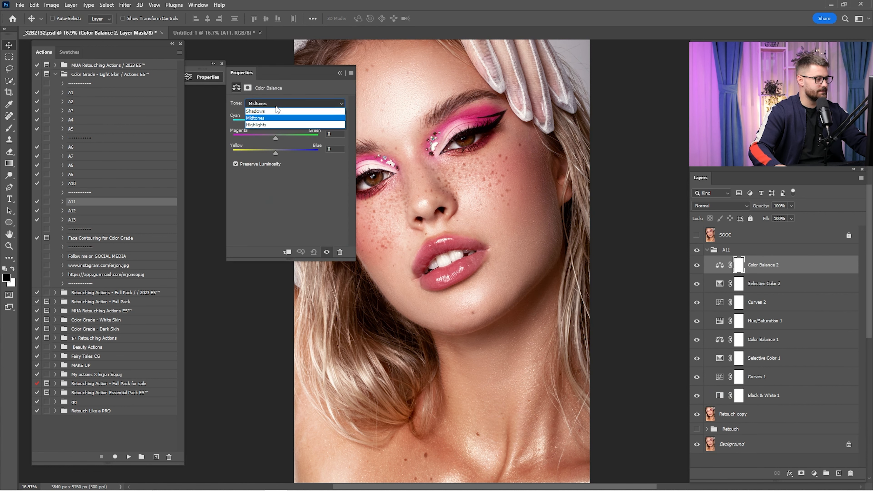
left_click(271, 125)
left_click_drag(275, 153, 268, 154)
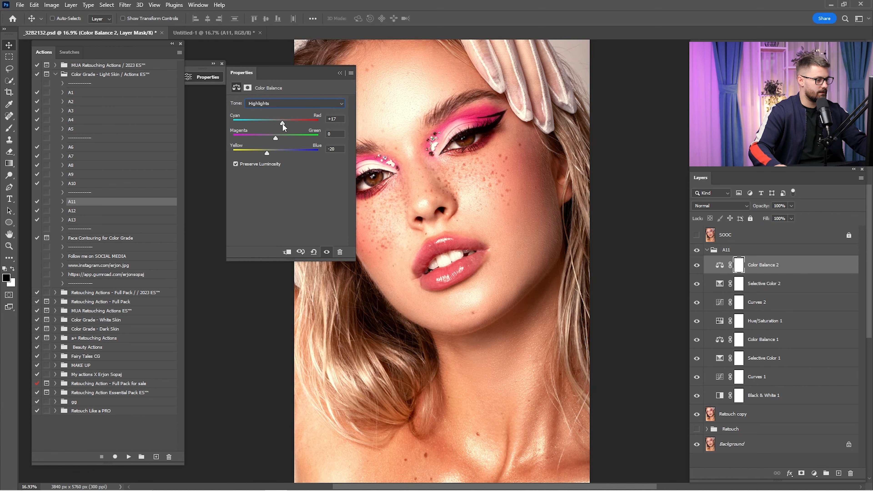
left_click(340, 74)
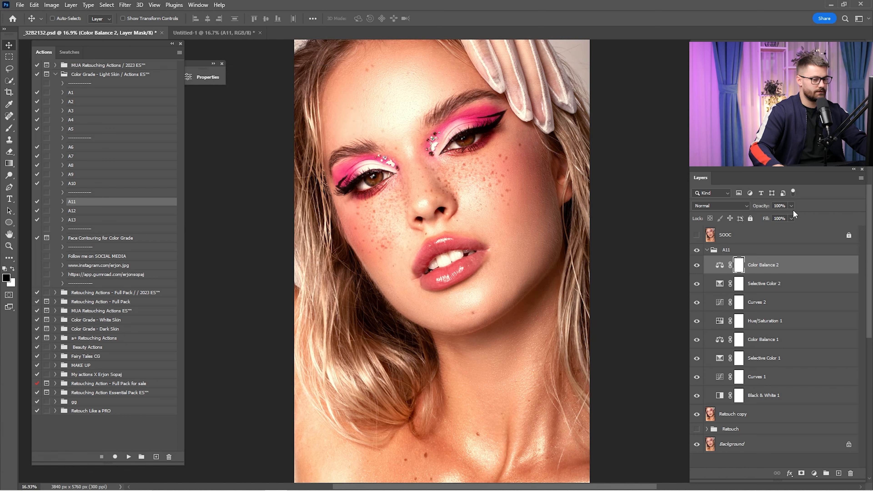
key("2")
key("2")
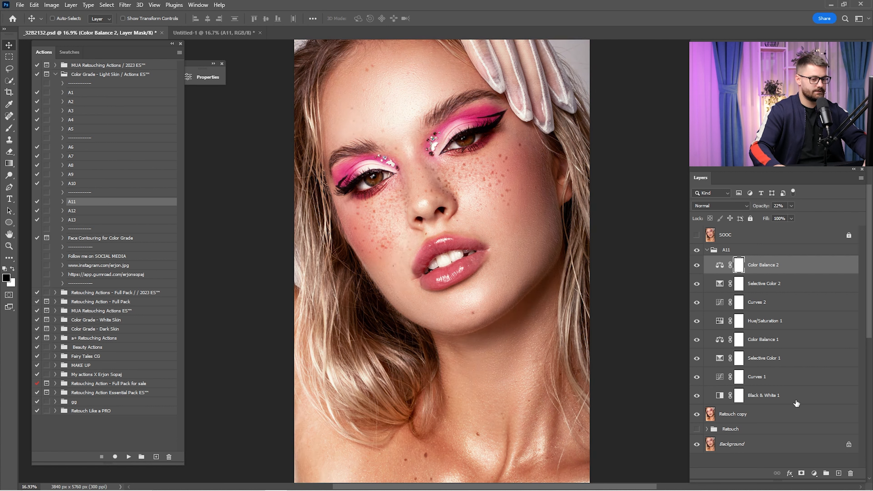
Step: Add another Color Balance layer above Color Balance 2 with midtones at red +8, and lower its opacity to 22%
left_click(813, 474)
left_click(801, 386)
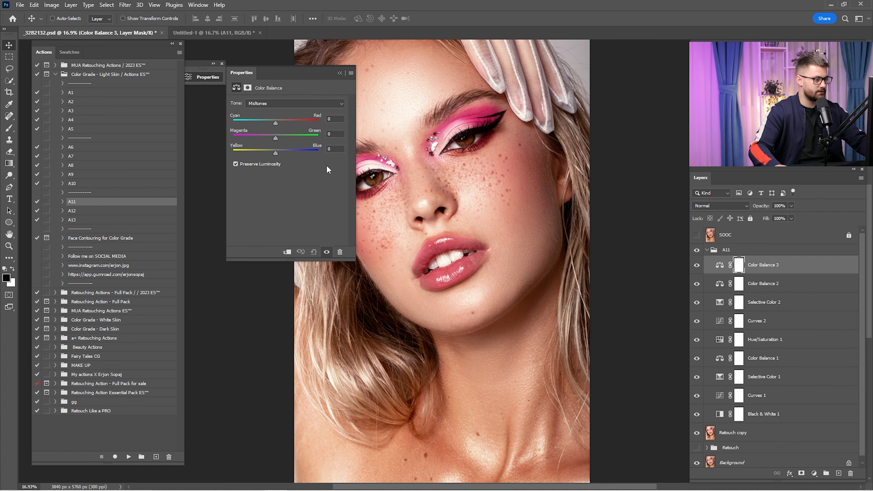
left_click_drag(276, 123, 279, 123)
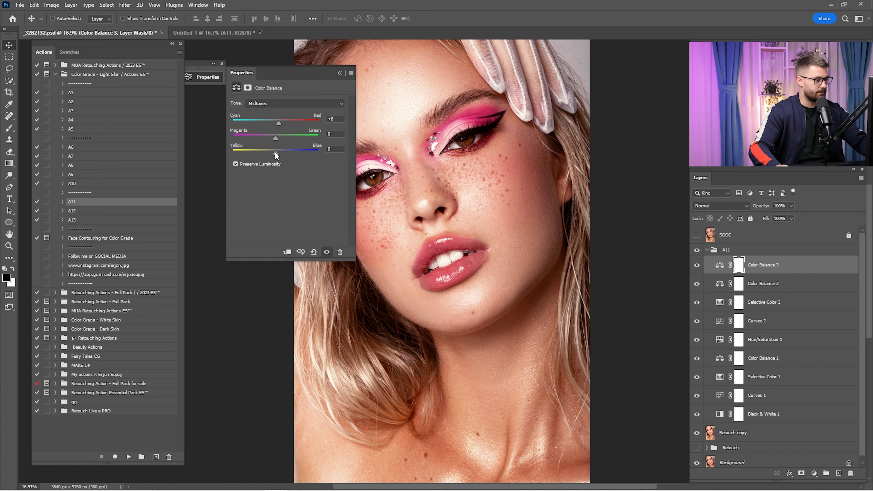
left_click(388, 106)
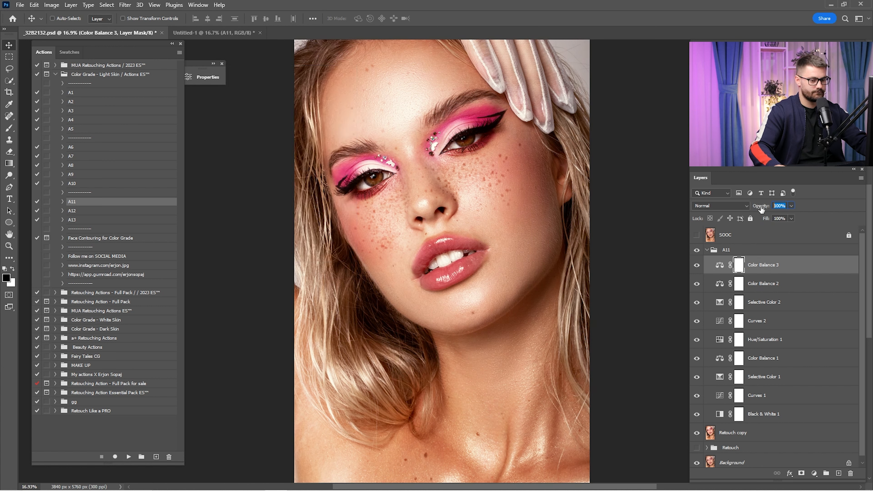
Step: Add a Selective Color layer above Color Balance 3 with yellows at cyan -6, magenta +8 and yellow -28, and set its opacity to 25%
left_click(813, 474)
left_click(800, 457)
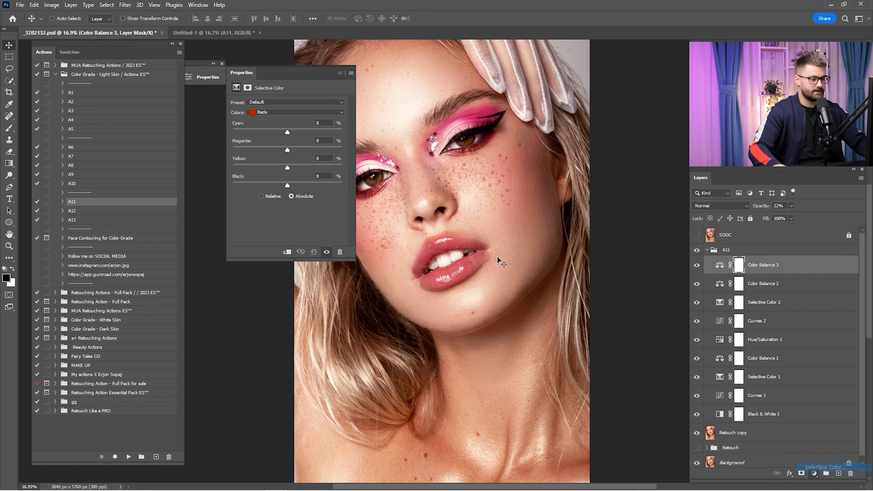
left_click(281, 112)
left_click(286, 124)
left_click_drag(292, 74, 262, 74)
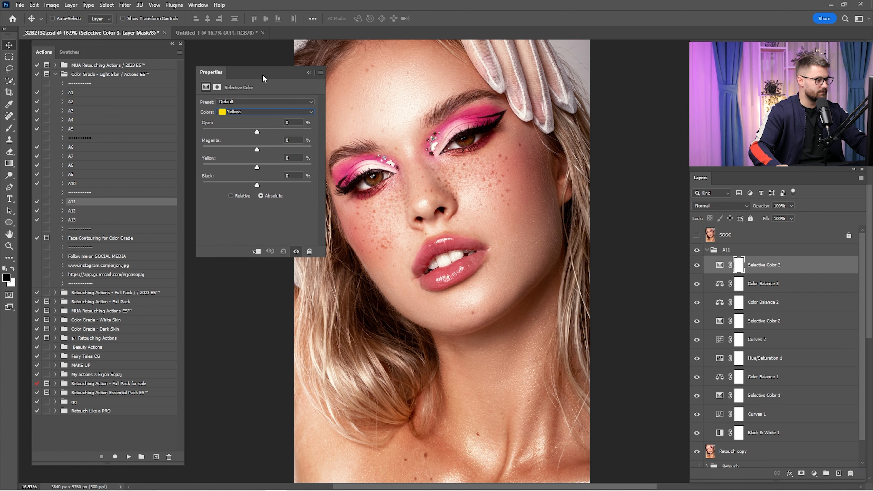
left_click_drag(257, 133, 242, 169)
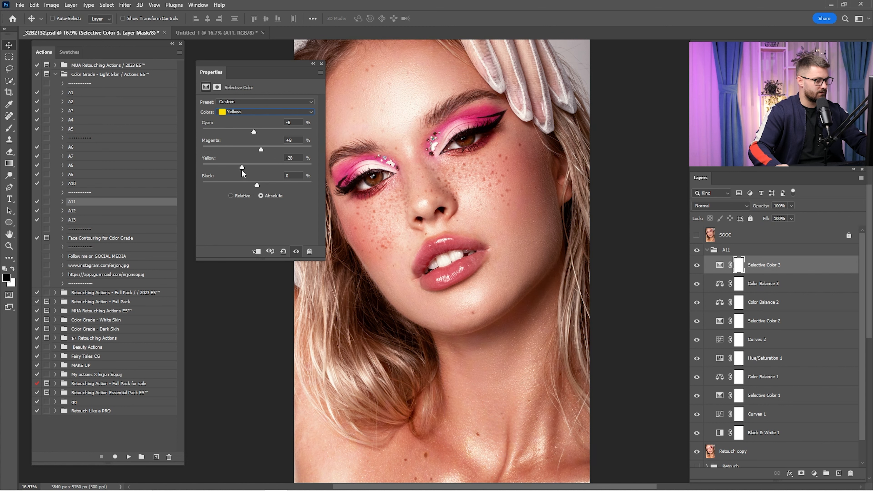
left_click(313, 64)
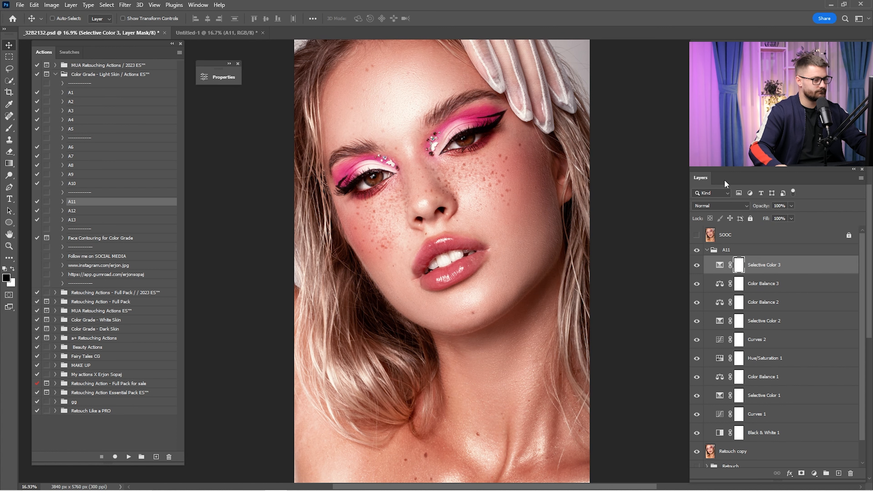
left_click_drag(784, 205, 759, 206)
type("25")
key("Return")
Step: Add another Selective Color layer with reds at cyan -7, magenta -1, yellow -14 and black +18, and set its opacity to 12%
left_click(814, 473)
left_click(806, 469)
left_click(301, 113)
left_click(301, 127)
left_click(302, 111)
left_click(294, 120)
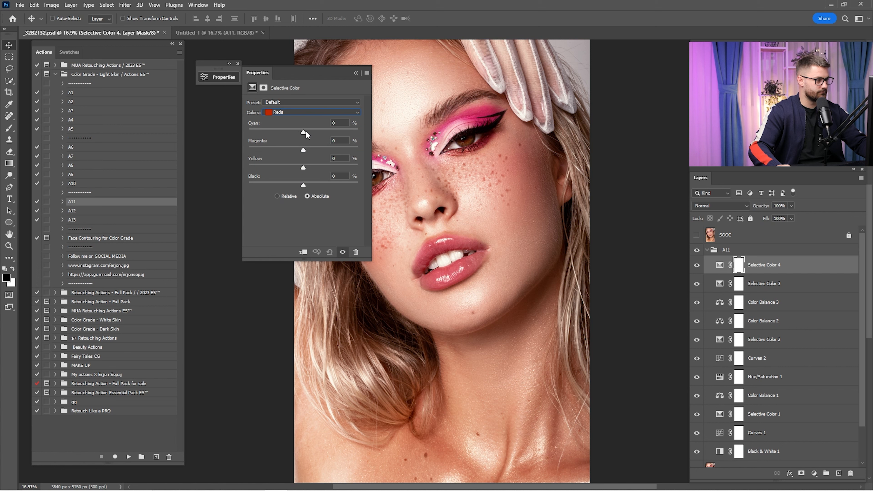
left_click_drag(296, 135, 313, 185)
left_click(355, 73)
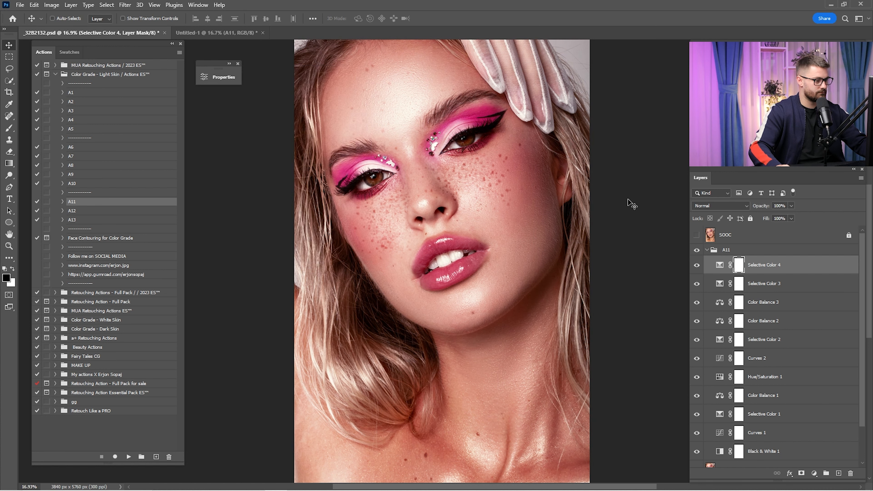
type("12")
key("Return")
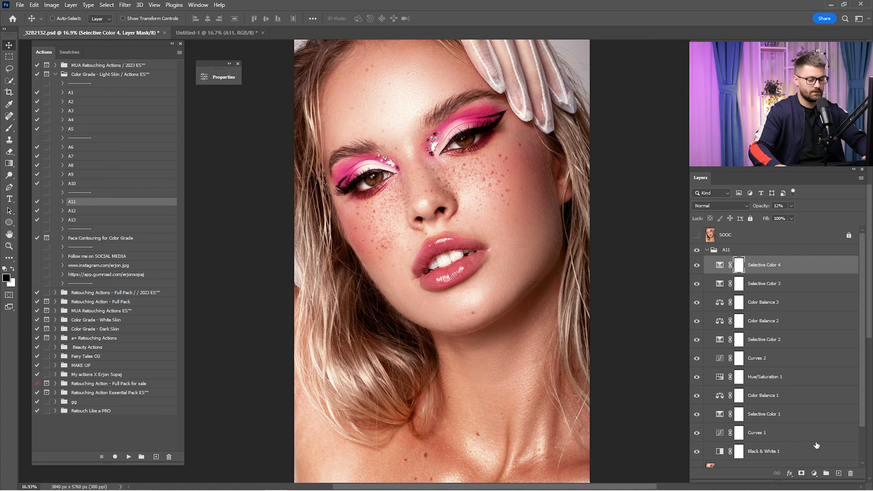
Step: Add a Black & White layer above Selective Color 4 in Luminosity blend mode, with reds at 15 and yellows at 42
left_click(813, 473)
left_click(824, 402)
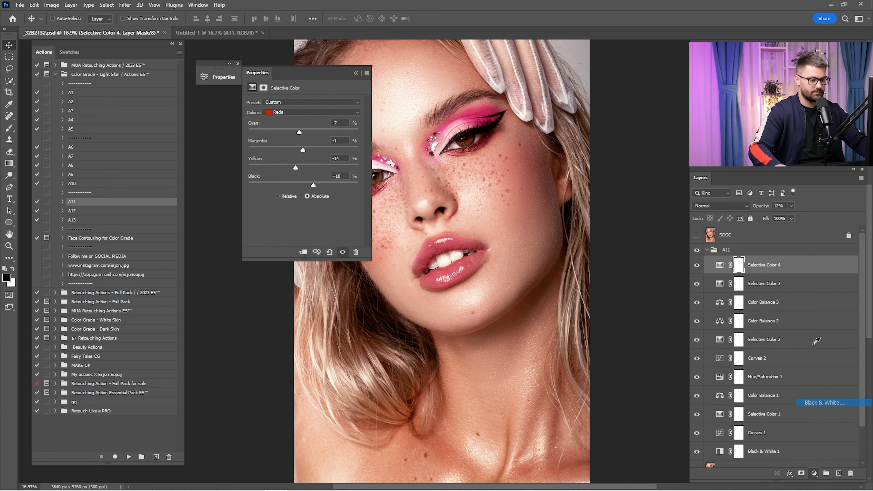
left_click(719, 206)
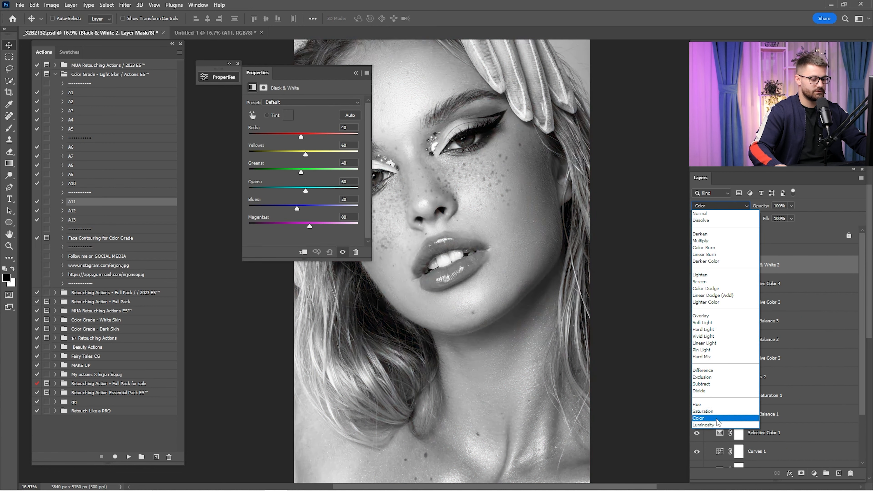
left_click(716, 425)
left_click_drag(338, 73, 281, 63)
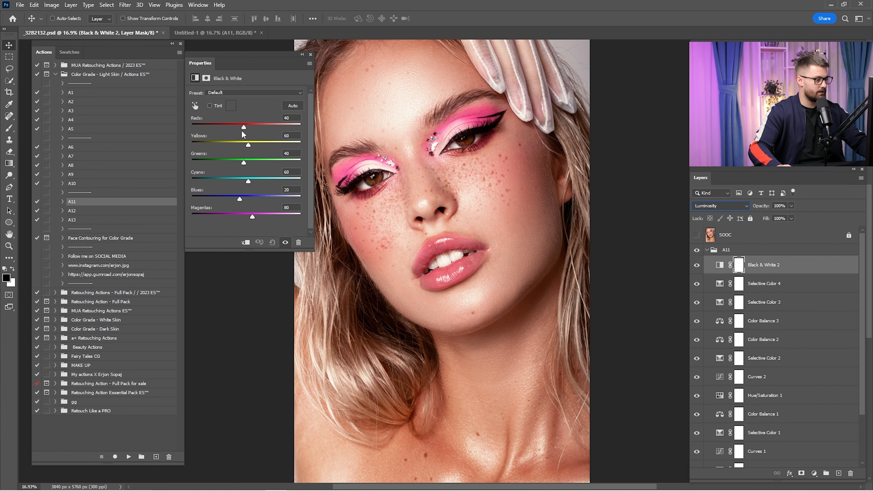
left_click_drag(243, 127, 240, 128)
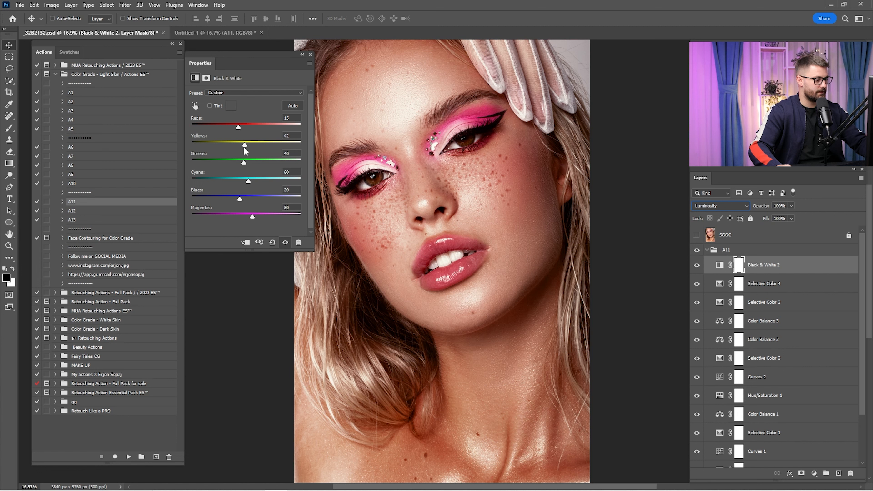
left_click(302, 54)
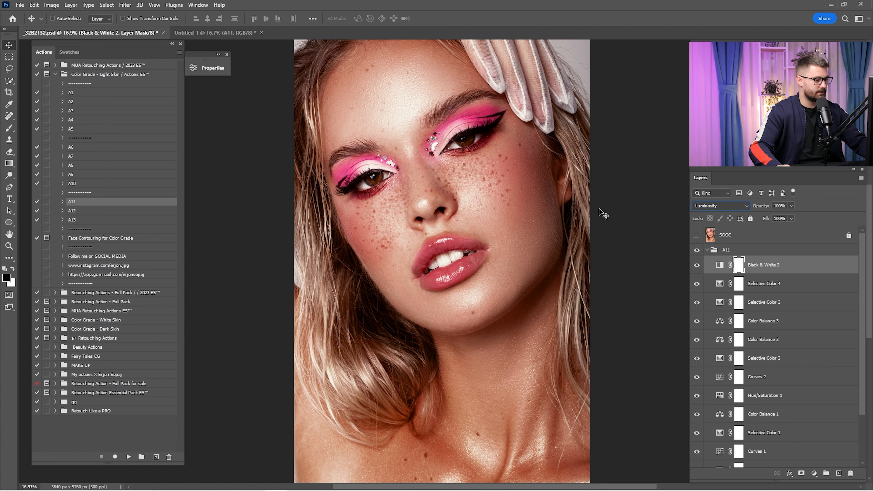
Step: Compare the image with and without Black & White 2, and set the layer's opacity to 50%
left_click(696, 266)
left_click(695, 265)
left_click(695, 265)
left_click(695, 265)
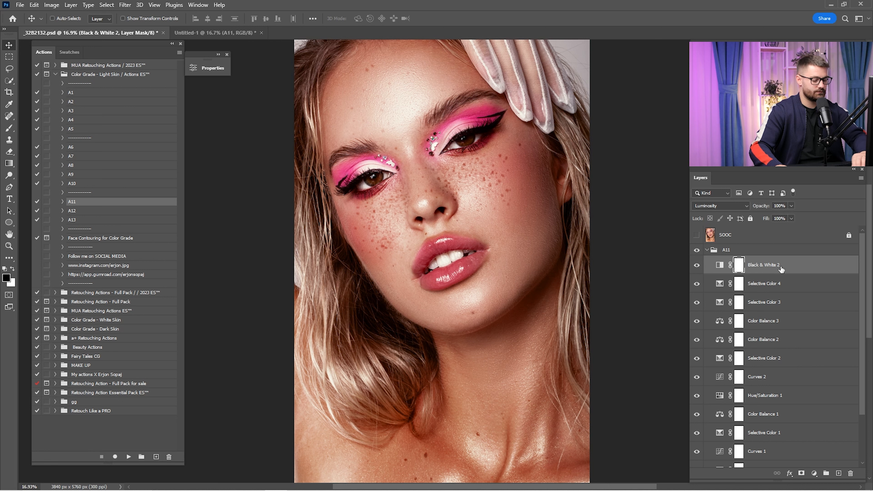
type("50")
key("Return")
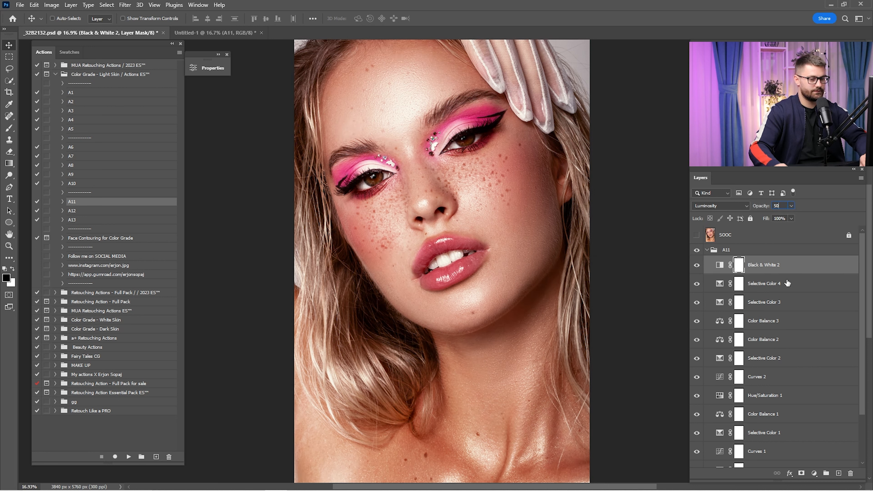
Step: Add a Hue/Saturation layer above Black & White 2 with reds at saturation -17 and a reduced lightness
left_click(815, 473)
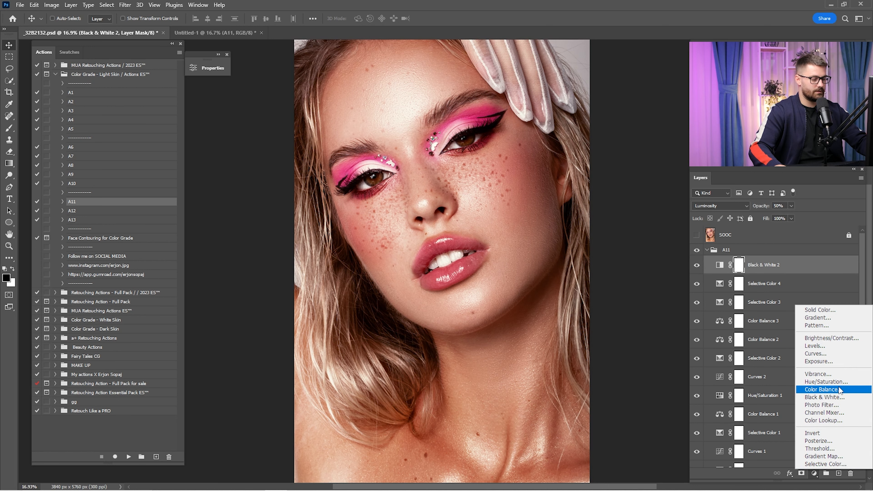
left_click(819, 383)
left_click(297, 107)
left_click(288, 120)
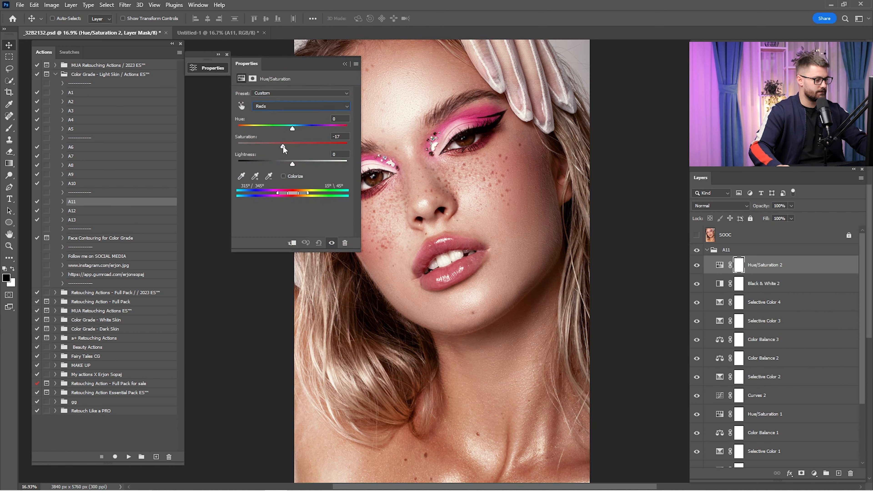
left_click_drag(292, 163, 284, 163)
Step: Set the yellows of Hue/Saturation 2 to saturation -14 and lightness -9, and lower the layer's opacity to 15%
left_click(279, 107)
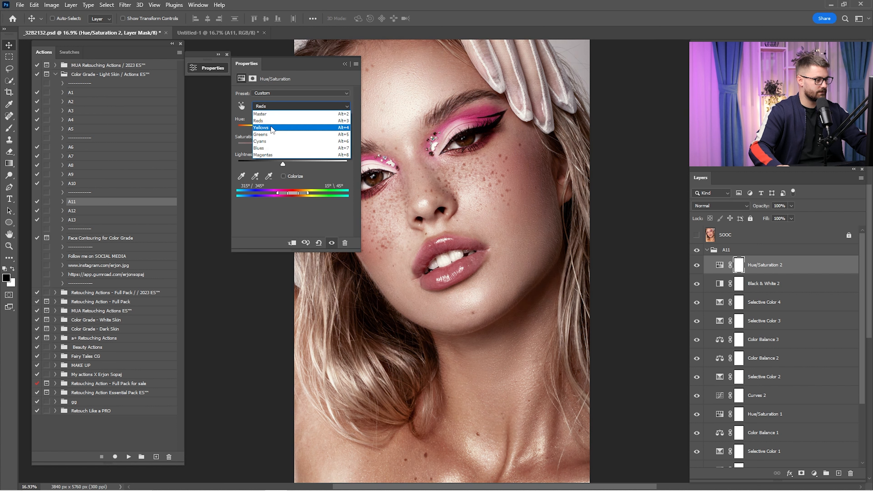
left_click(282, 127)
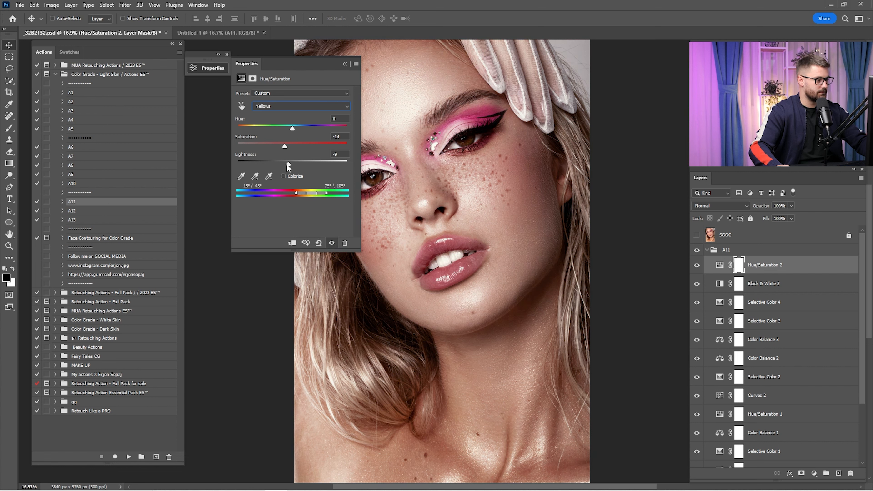
left_click(345, 64)
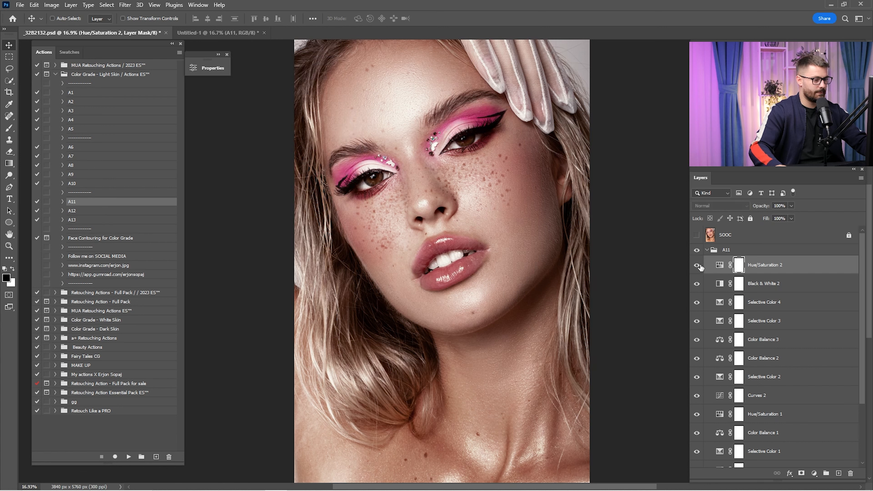
double_click(779, 206)
type("15")
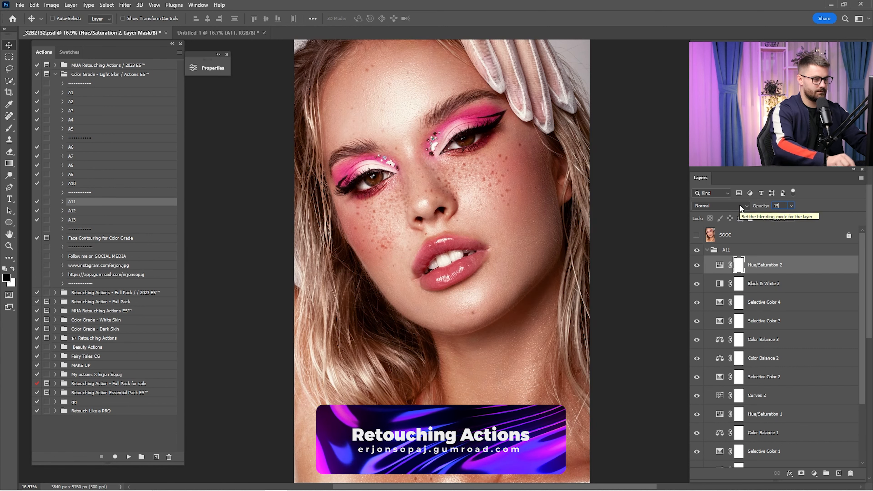
key("Return")
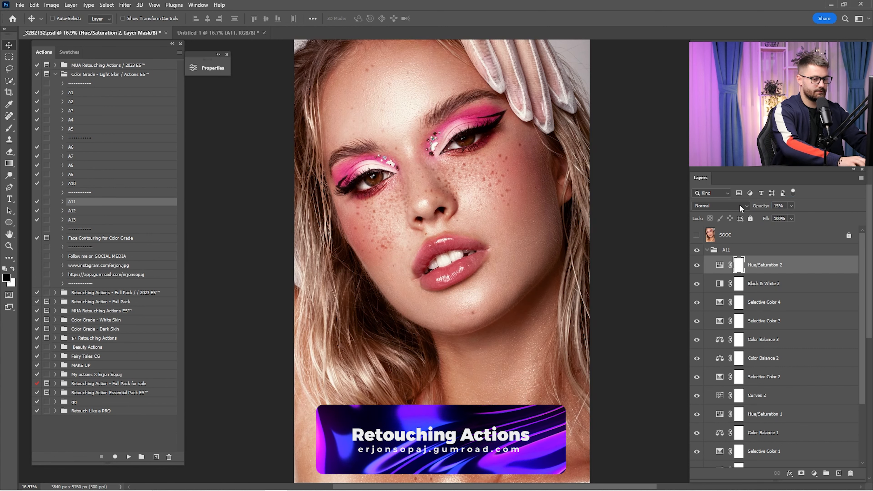
Step: Collapse the A11 group and toggle its visibility to compare the portrait with and without the color grade
left_click(707, 251)
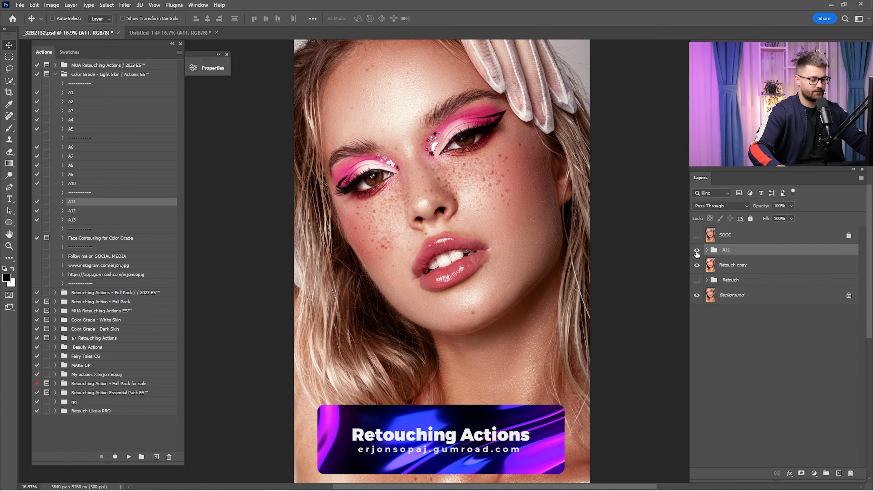
left_click(696, 252)
left_click(696, 252)
left_click(696, 252)
left_click(696, 251)
left_click(696, 251)
left_click(697, 251)
left_click(696, 252)
left_click(696, 252)
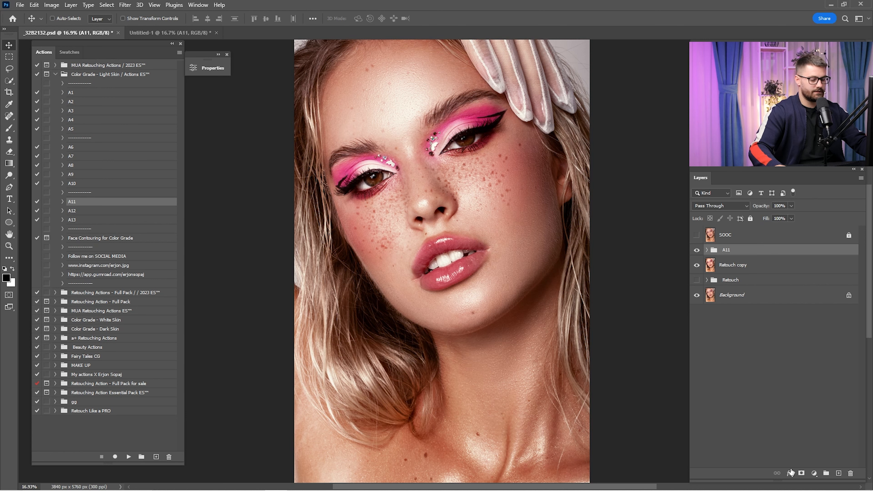
Step: Add a Color Balance layer above the A11 group with shadows at cyan-red -11 and yellow-blue +11
left_click(813, 473)
left_click(832, 395)
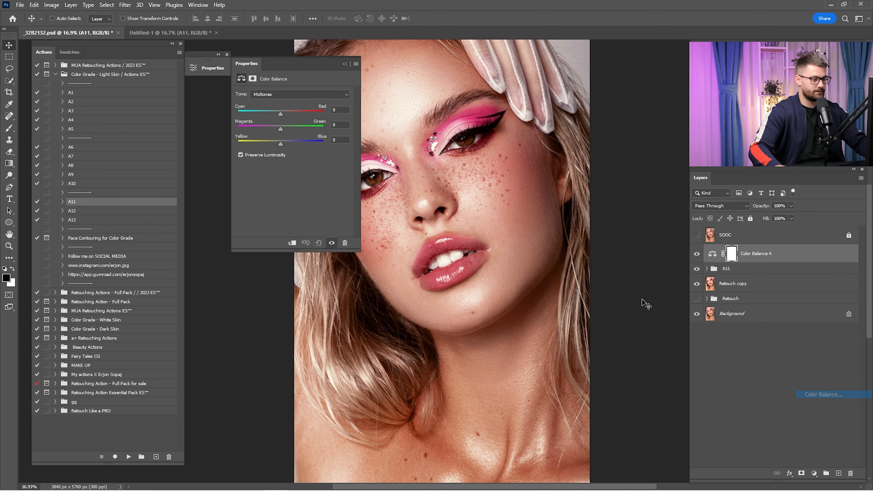
left_click(256, 94)
left_click(272, 101)
left_click_drag(277, 113, 275, 113)
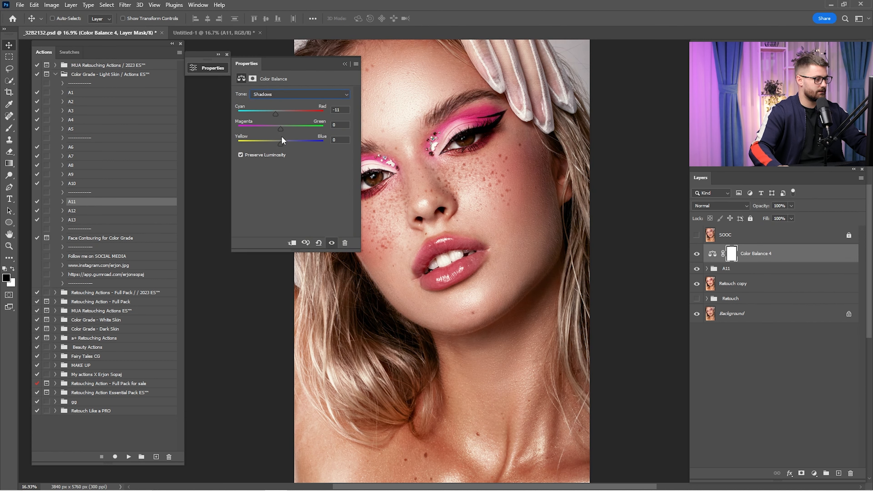
left_click_drag(281, 143, 285, 143)
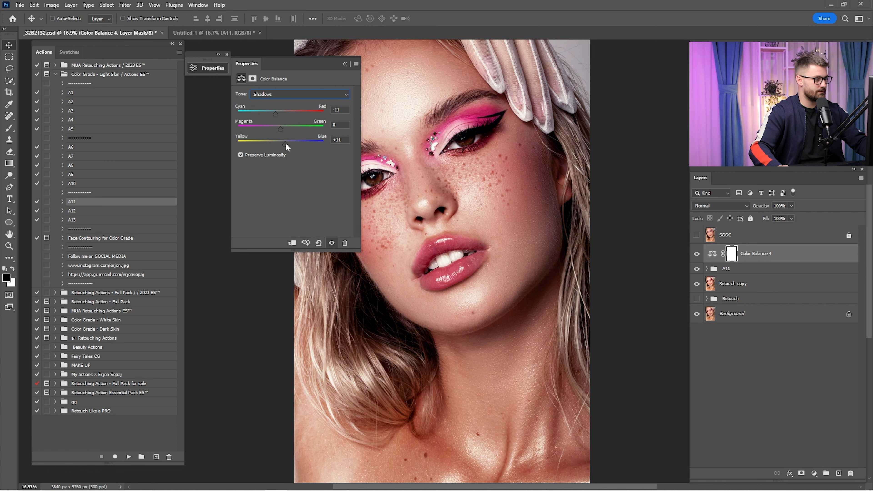
left_click(345, 64)
Step: Preview the effect of Color Balance 4, set its opacity to 25%, and move it into the A11 group
left_click(697, 255)
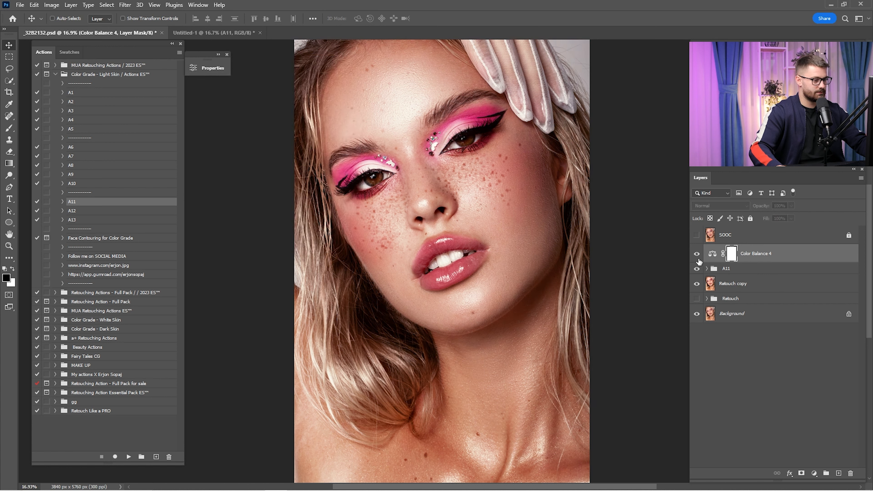
left_click(697, 256)
left_click(779, 205)
type("25")
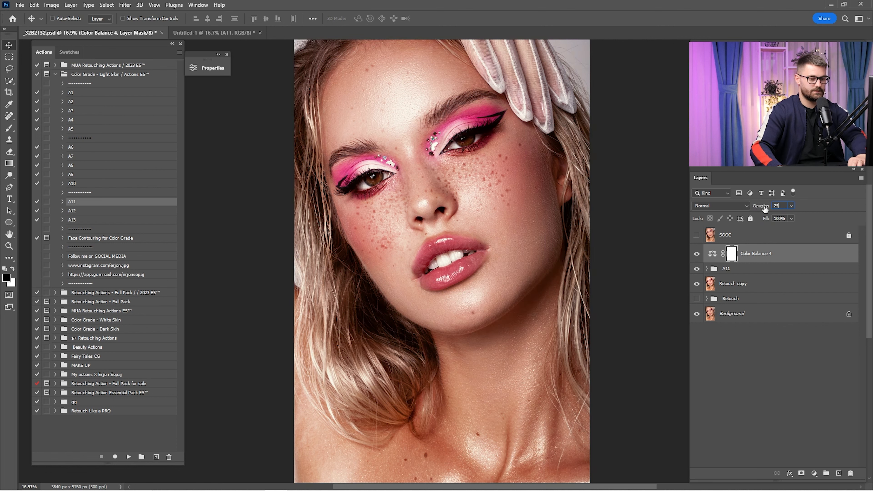
key("Return")
left_click_drag(756, 259, 738, 268)
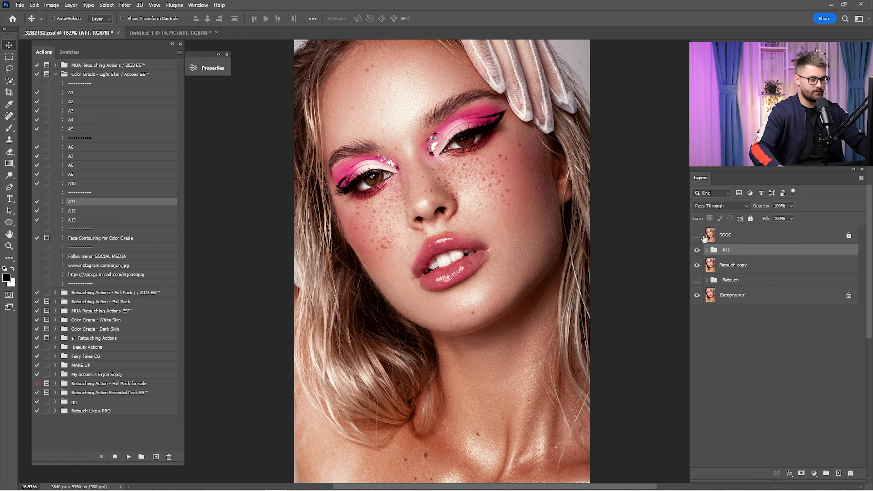
Step: Toggle the A11 group repeatedly to examine the complete color grade against the retouched image
left_click(696, 251)
left_click(696, 251)
left_click(696, 251)
left_click(696, 250)
left_click(697, 251)
left_click(697, 252)
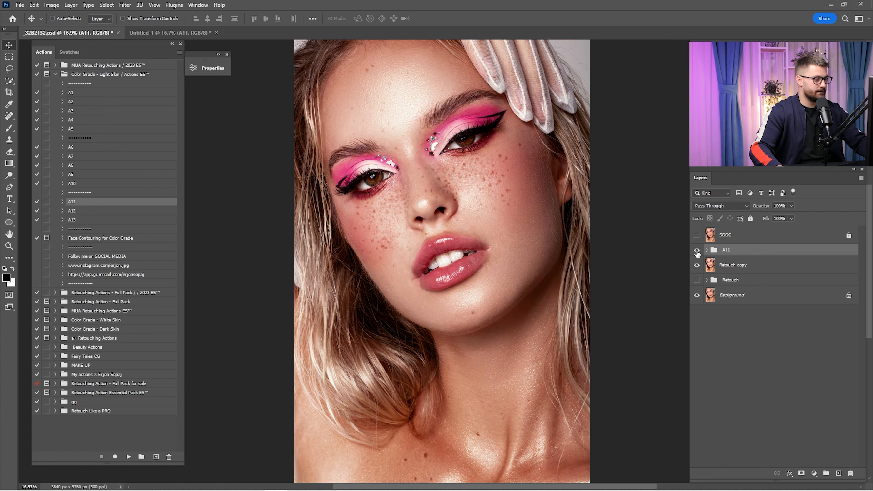
left_click(696, 251)
left_click(697, 251)
Step: Toggle the SOOC layer and the A11 group to compare the original photo with the retouched and graded versions
left_click(697, 236)
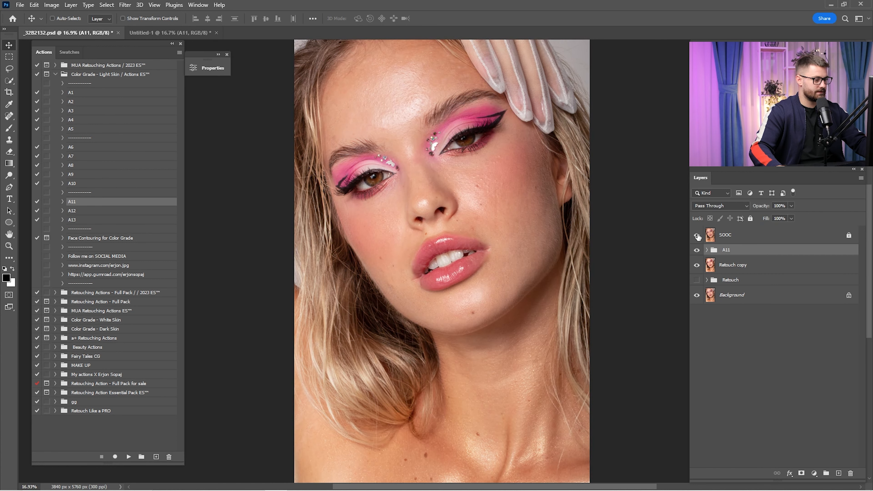
left_click(697, 235)
left_click(698, 237)
left_click(696, 250)
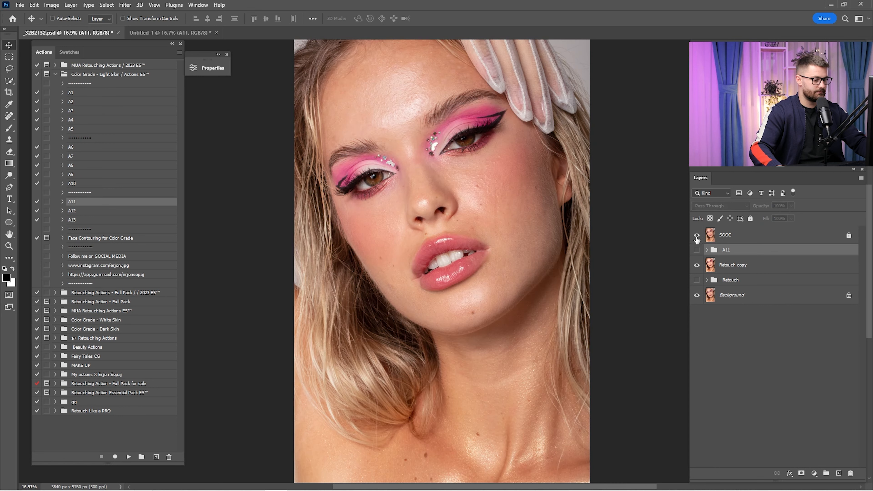
left_click(696, 237)
left_click(696, 237)
left_click(697, 237)
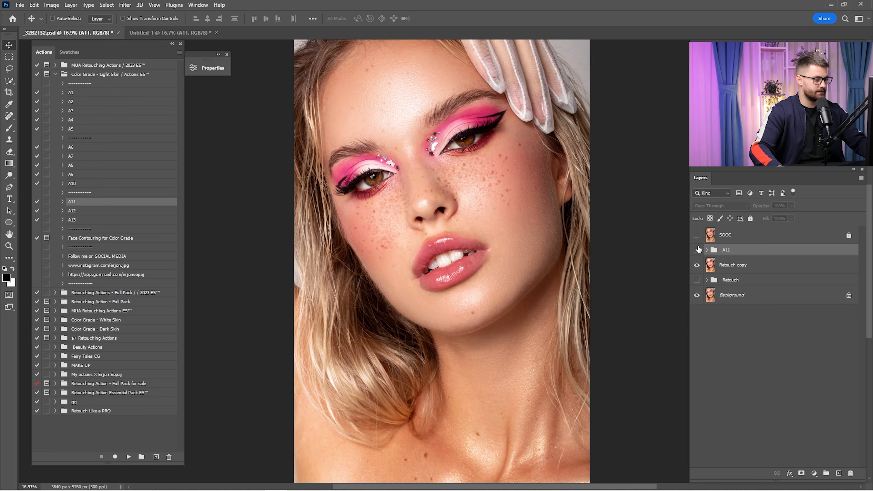
left_click(697, 251)
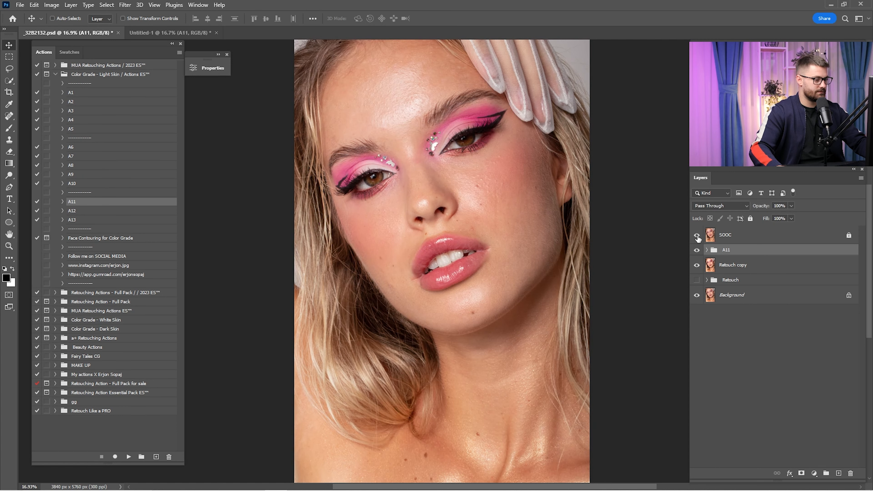
left_click(698, 236)
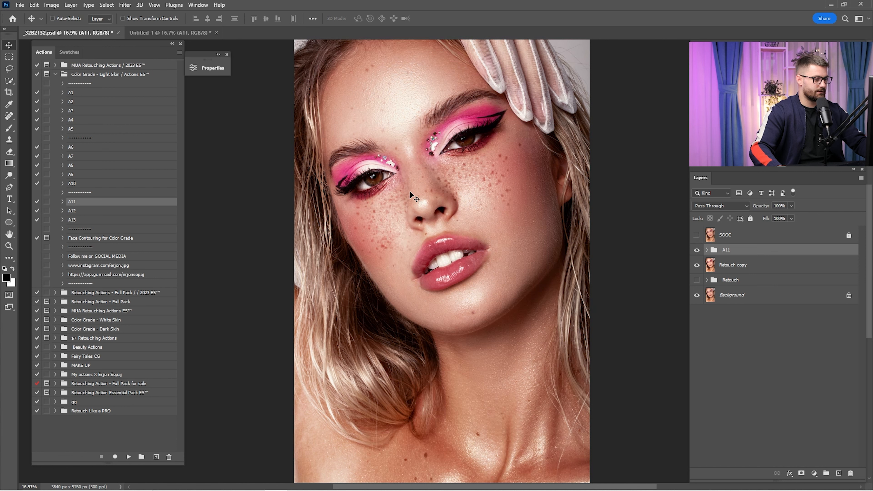